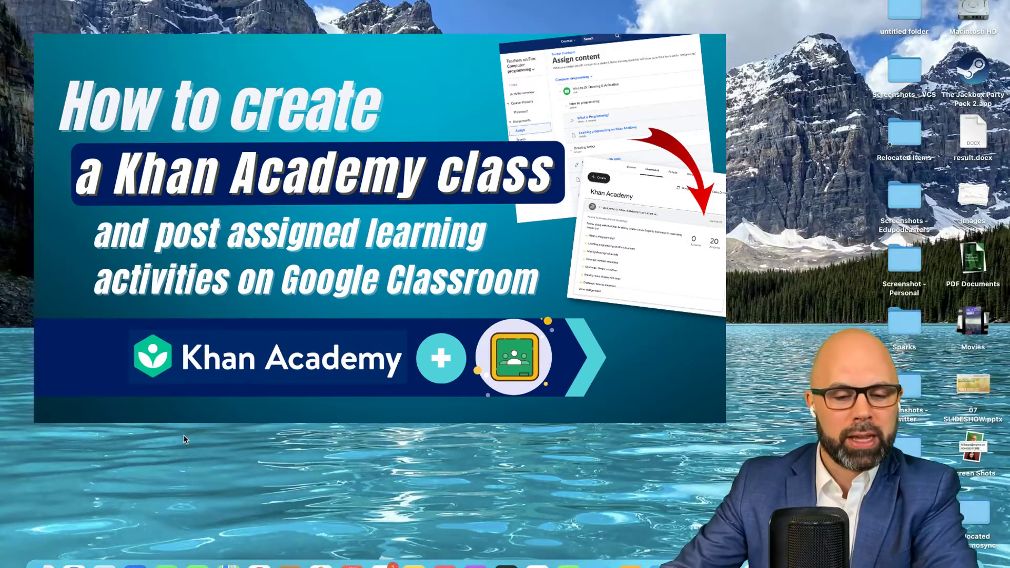
# Open the browser and sign in to Khan Academy with the Google account.
pyautogui.click(261, 564)
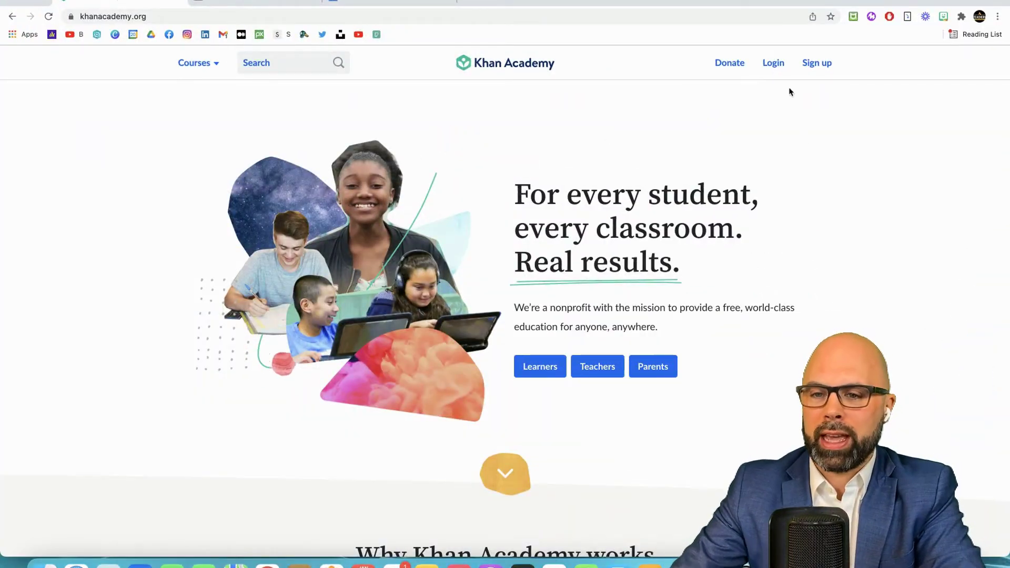
pyautogui.click(773, 65)
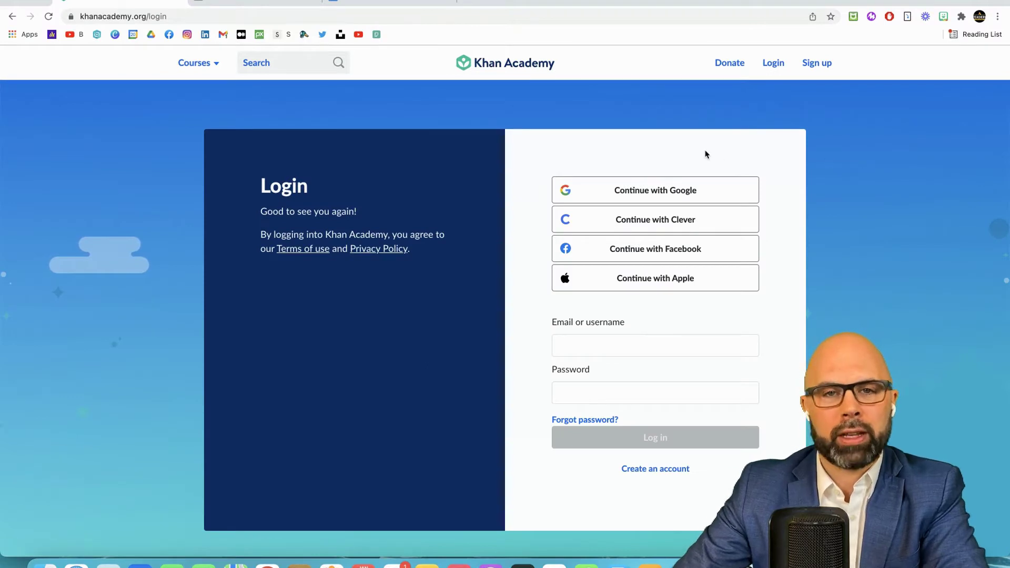
pyautogui.click(656, 192)
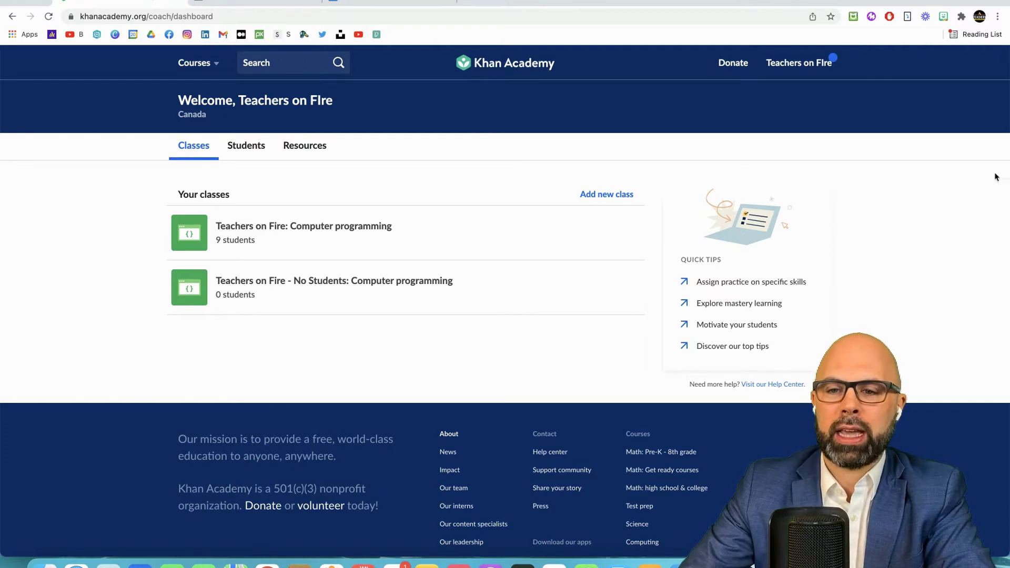
# Go to the Teacher dashboard from the account menu to see both Computer programming classes.
pyautogui.click(804, 67)
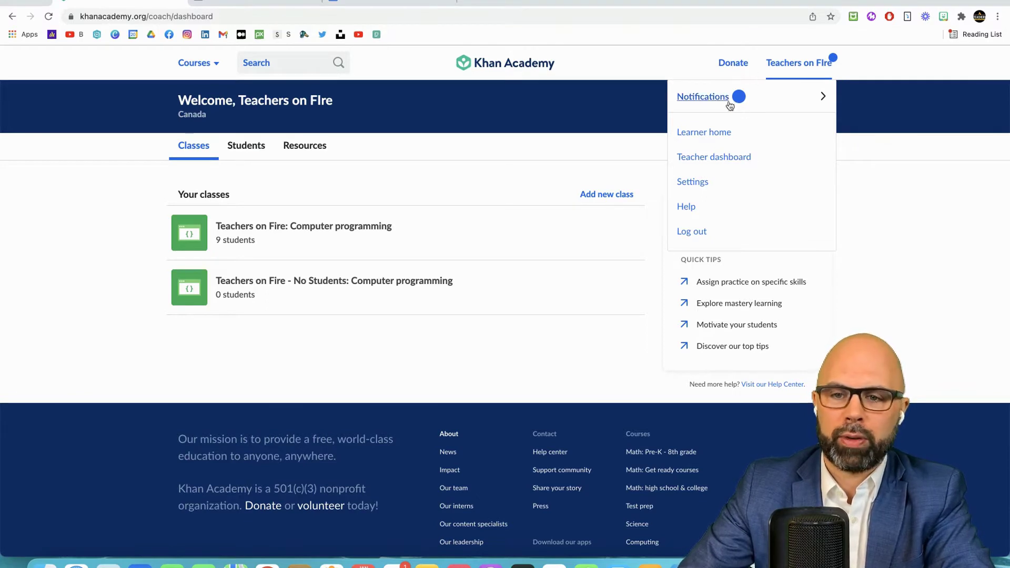
pyautogui.click(713, 158)
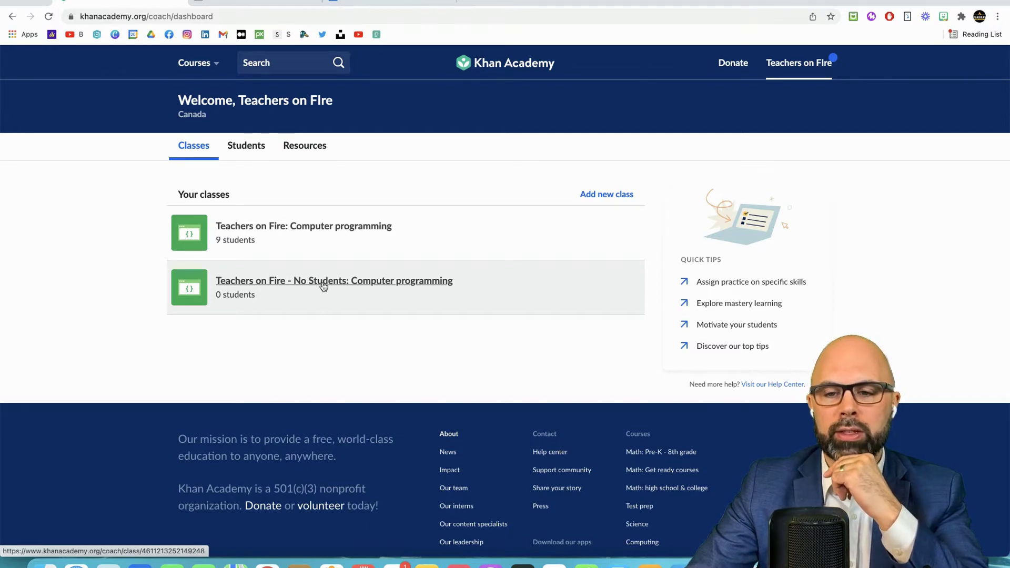
pyautogui.click(255, 4)
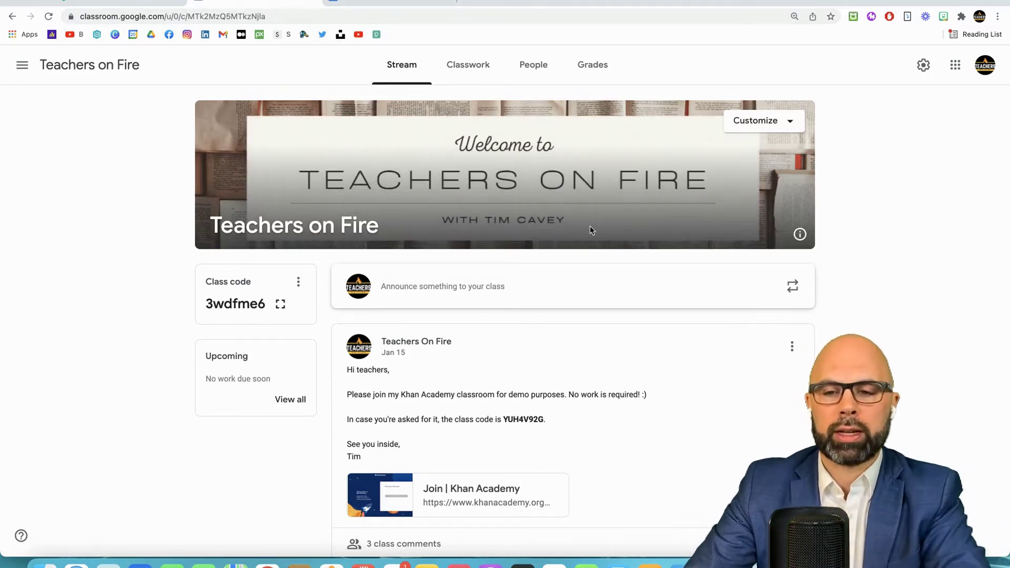
pyautogui.scroll(-3, 886, 244)
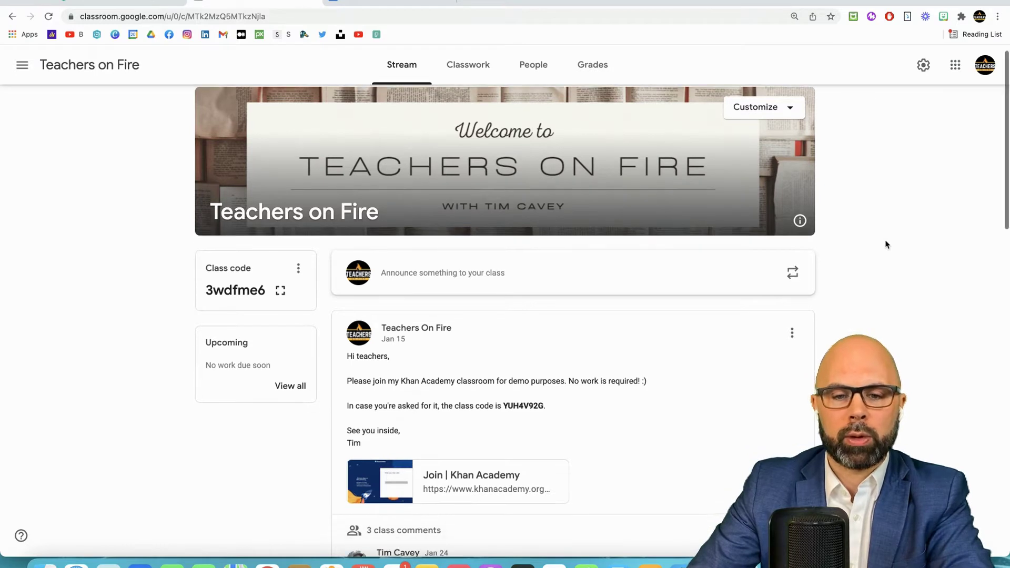
pyautogui.scroll(-3, 886, 244)
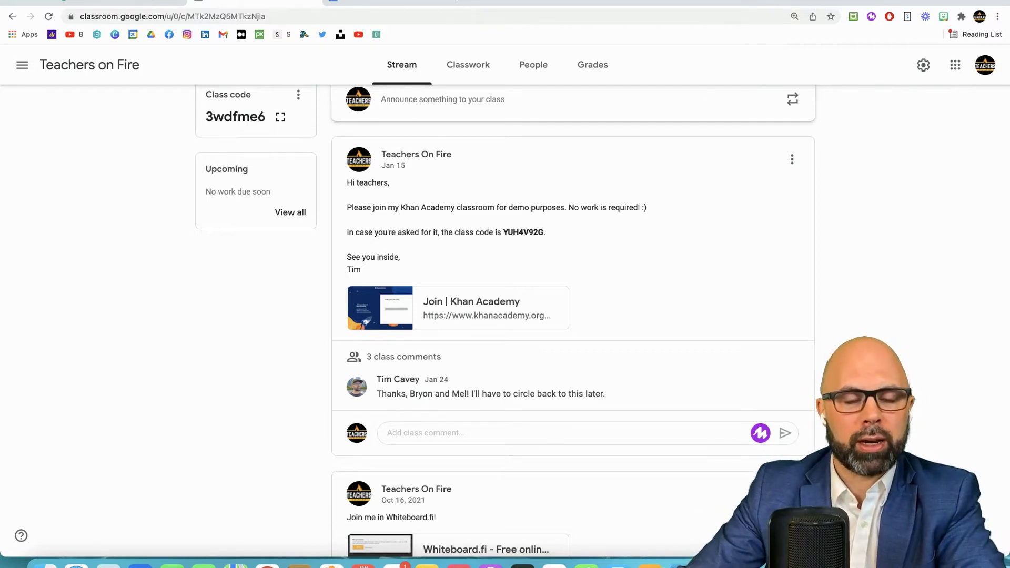
pyautogui.click(120, 4)
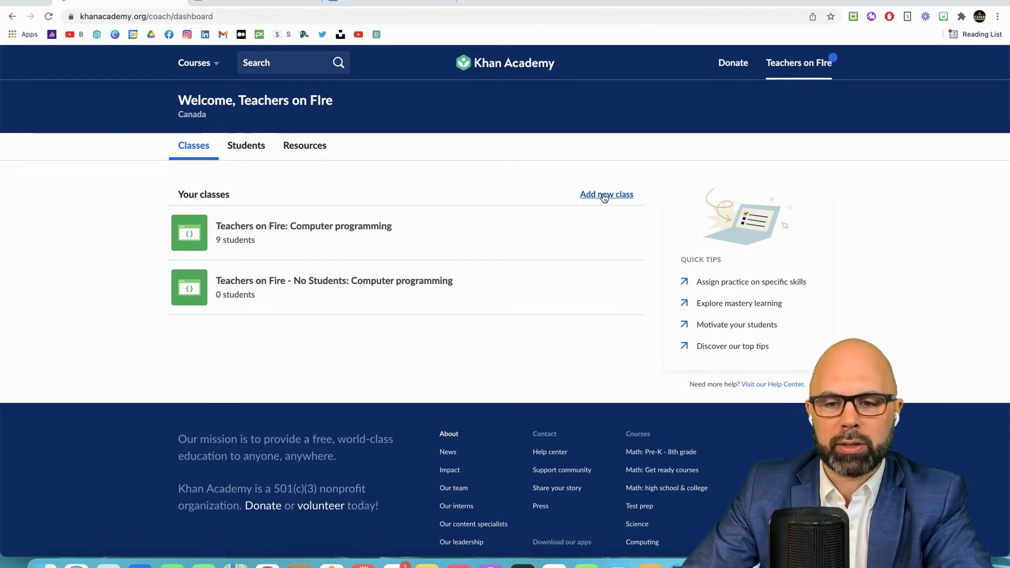
# Start a new class and enter the name 'Demo Test Class'.
pyautogui.click(604, 196)
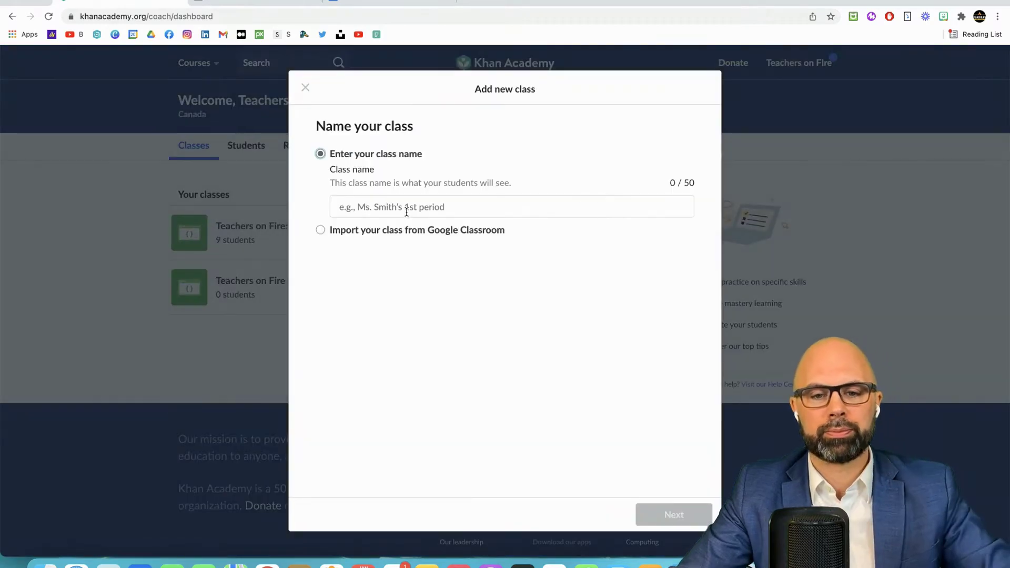
pyautogui.click(403, 211)
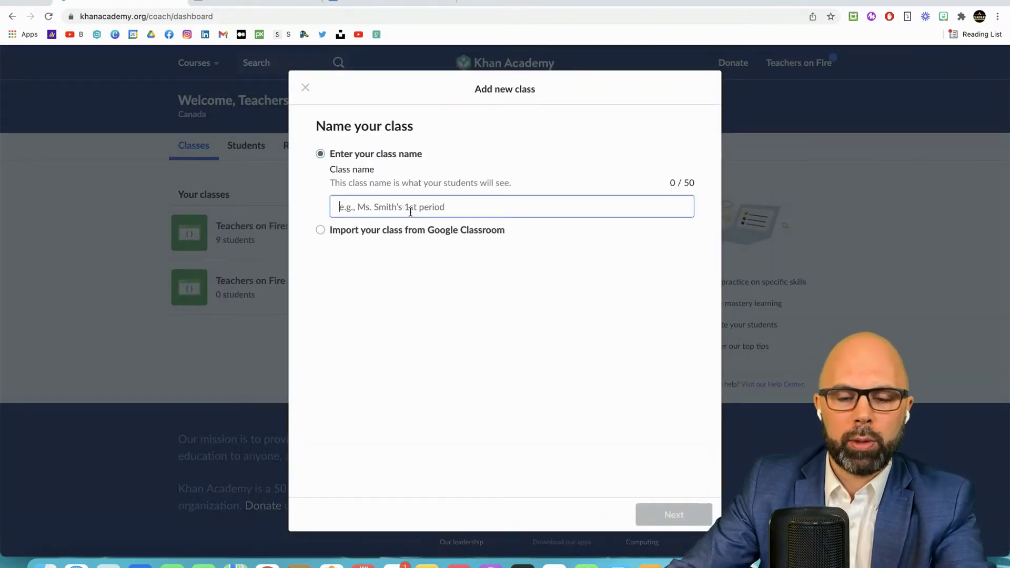
pyautogui.write('Demo Test Clas')
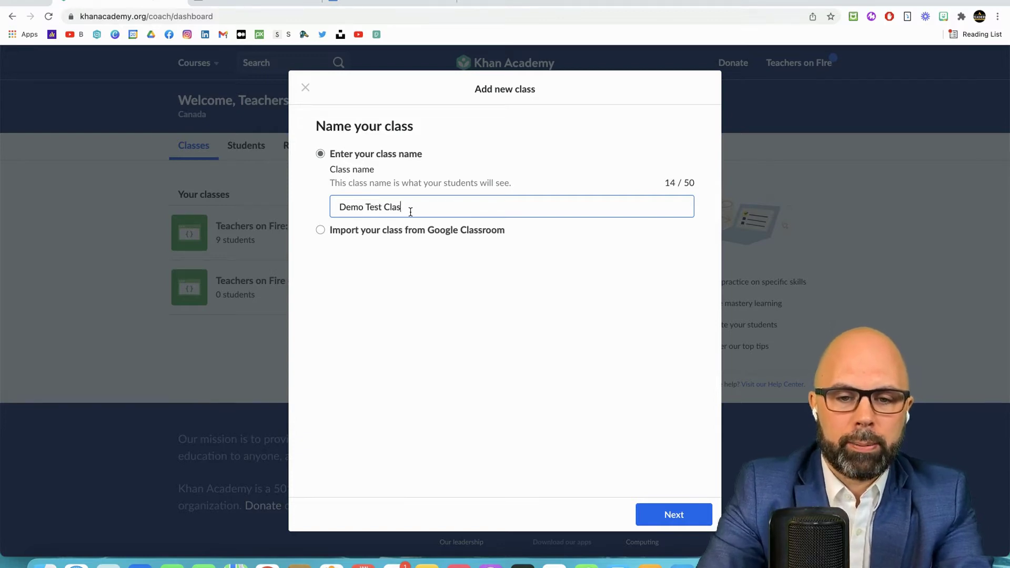
pyautogui.write('s')
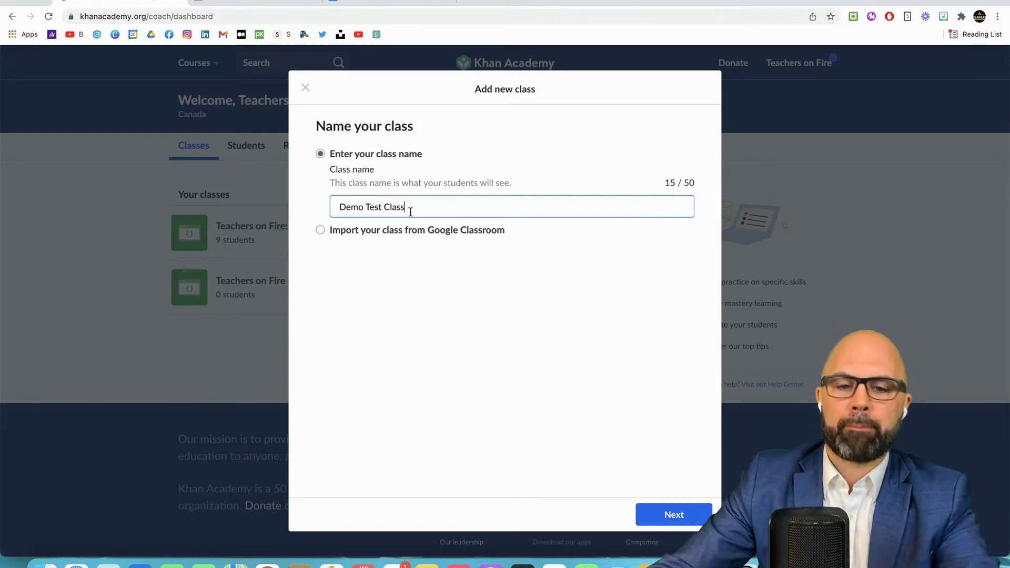
# Try importing the Teachers on Fire class from Google Classroom, then revert to manual naming and continue.
pyautogui.click(320, 231)
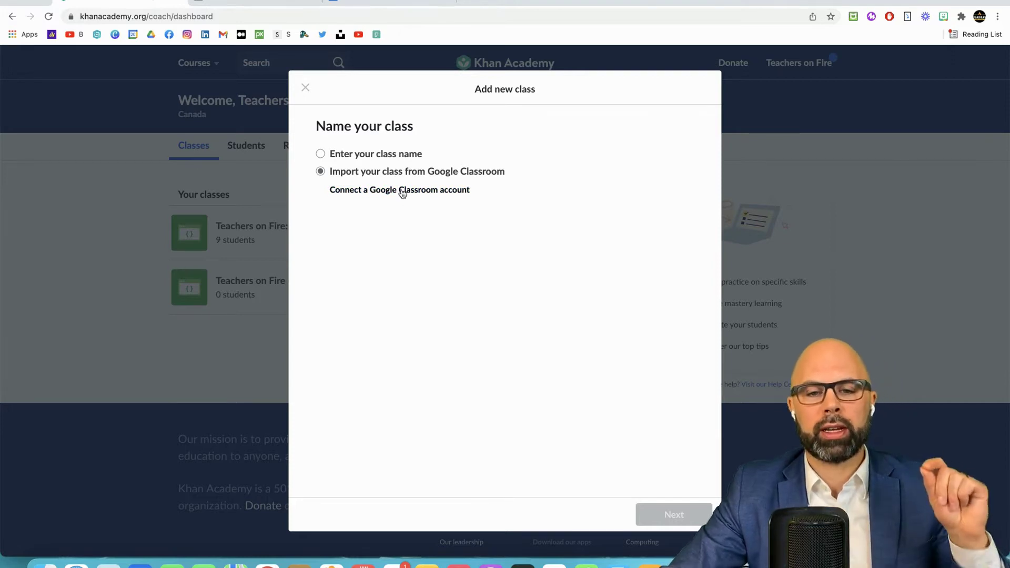
pyautogui.click(402, 192)
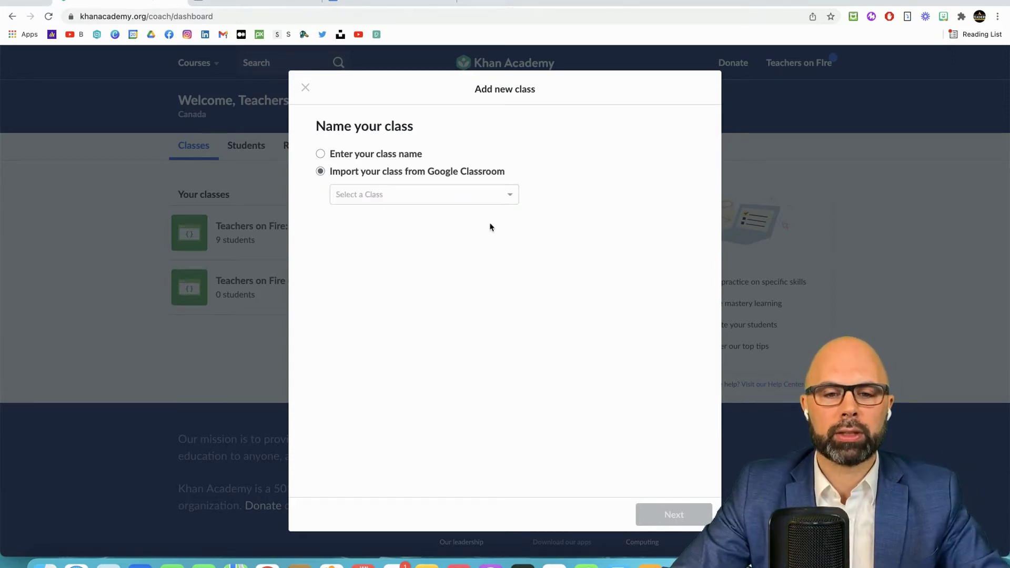
pyautogui.click(467, 196)
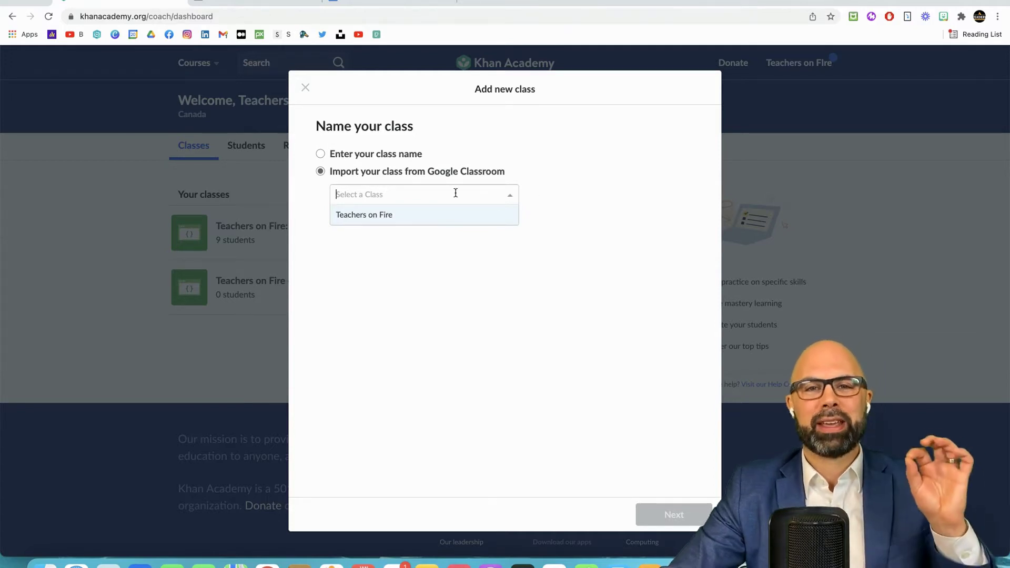
pyautogui.click(435, 213)
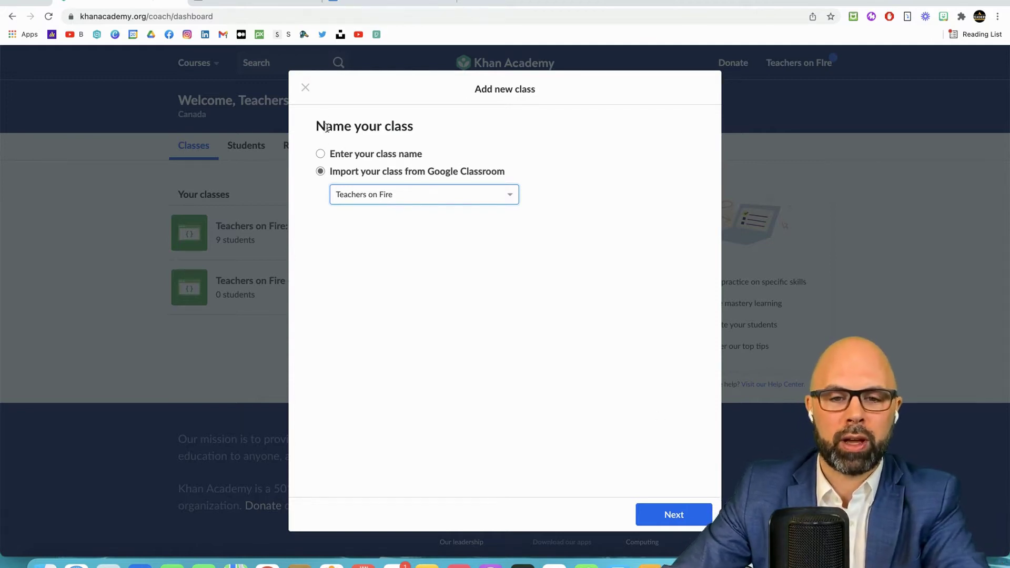
pyautogui.click(321, 154)
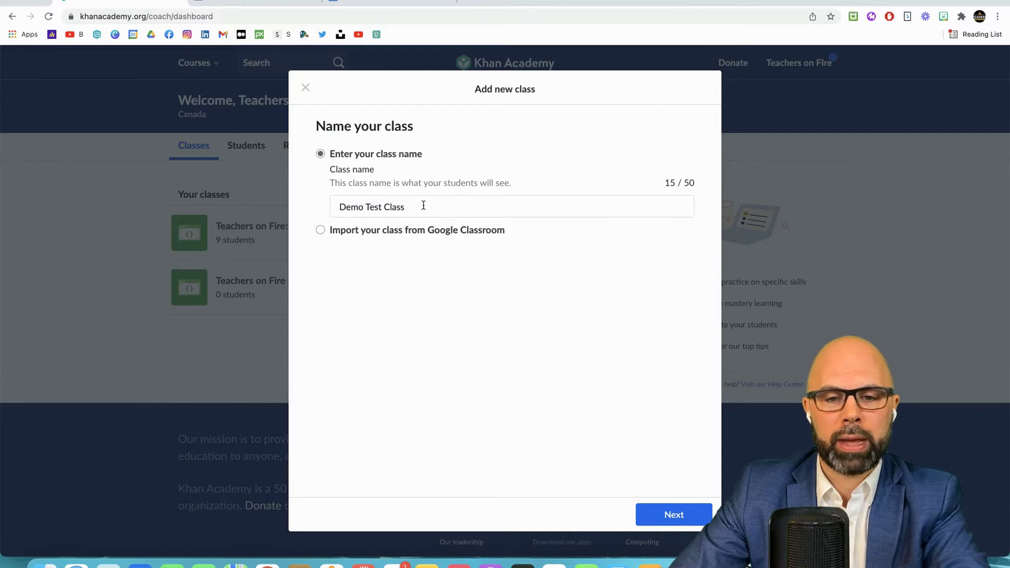
pyautogui.click(421, 206)
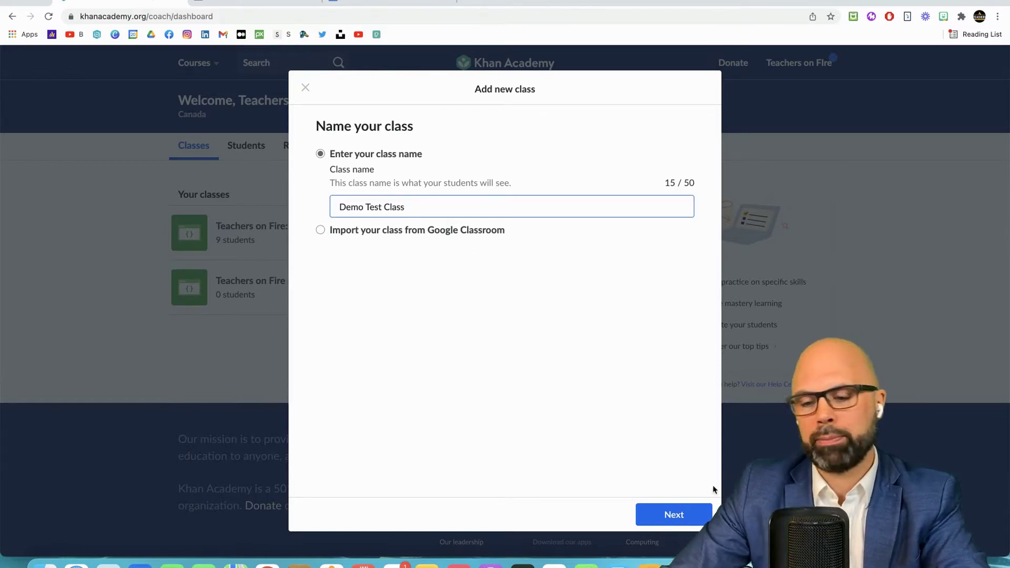
pyautogui.click(685, 517)
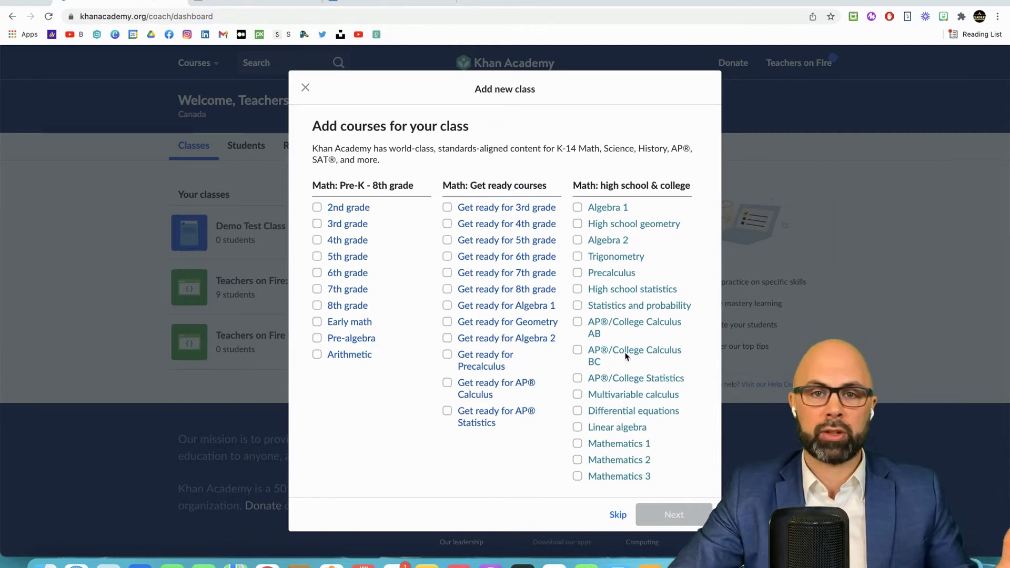
# Add the Computer programming course from the Computing section to the class.
pyautogui.scroll(-5, 625, 356)
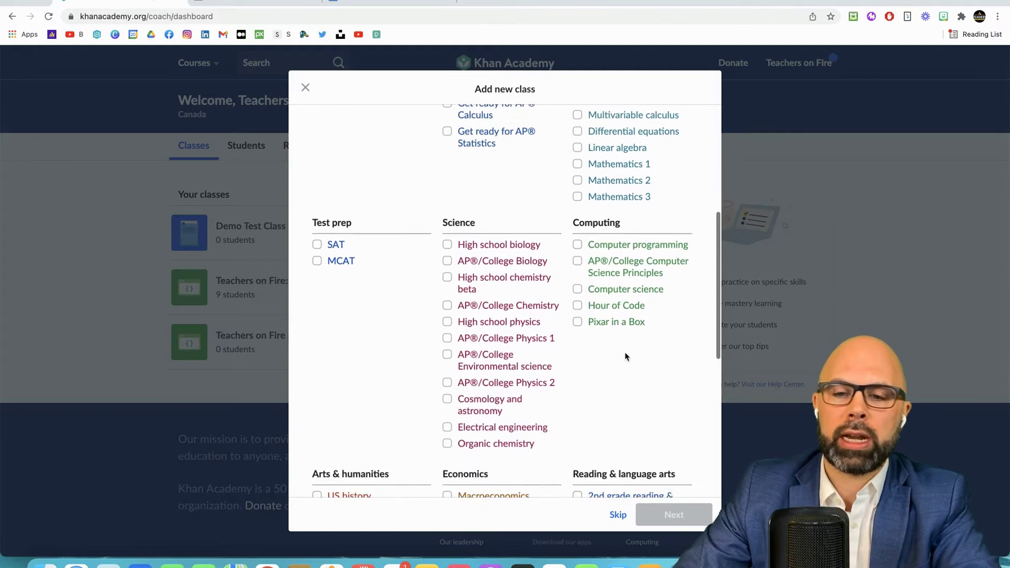
pyautogui.click(577, 217)
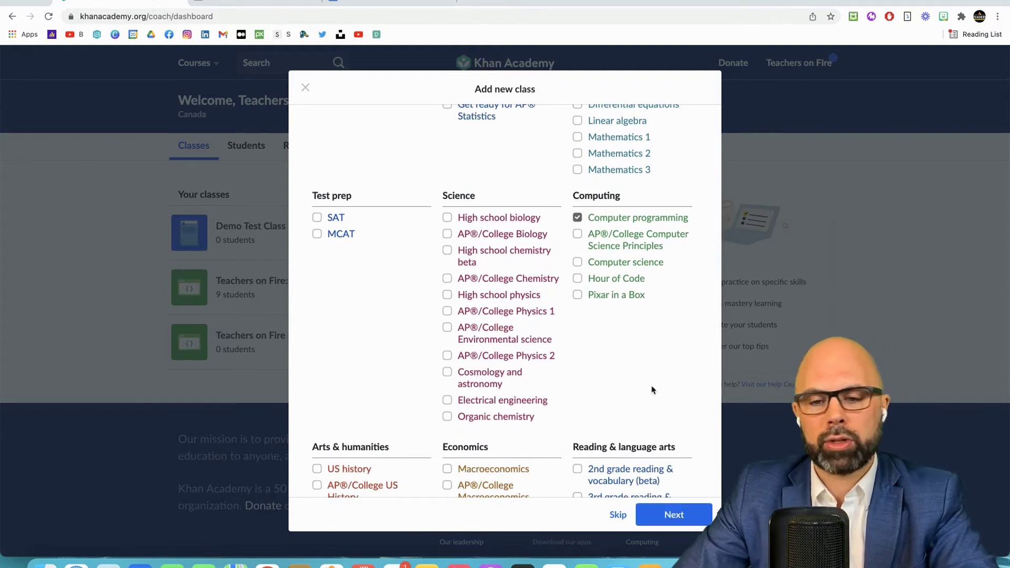
pyautogui.click(680, 519)
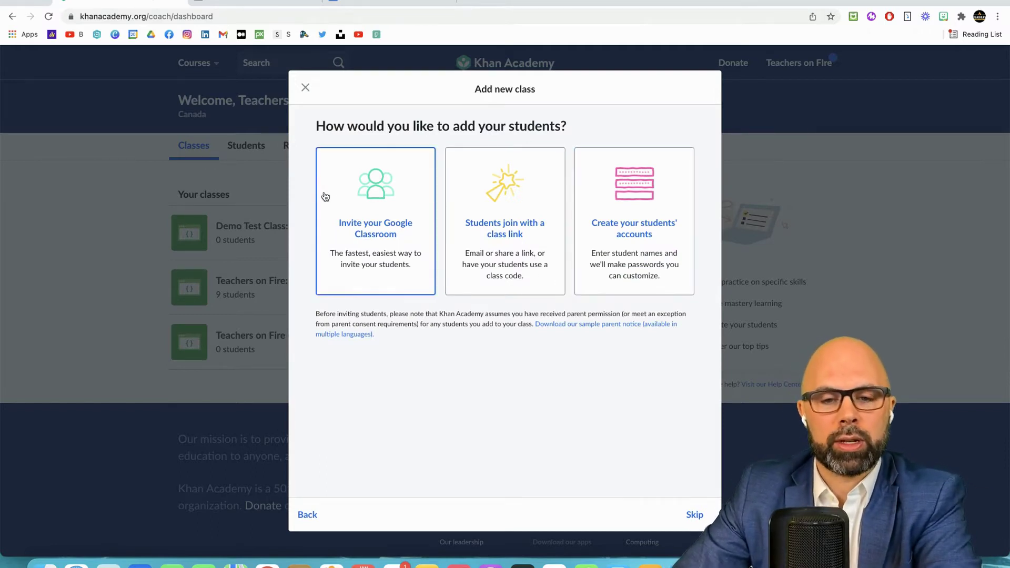
# Check the Google Classroom invite options, then close setup without inviting students.
pyautogui.click(361, 209)
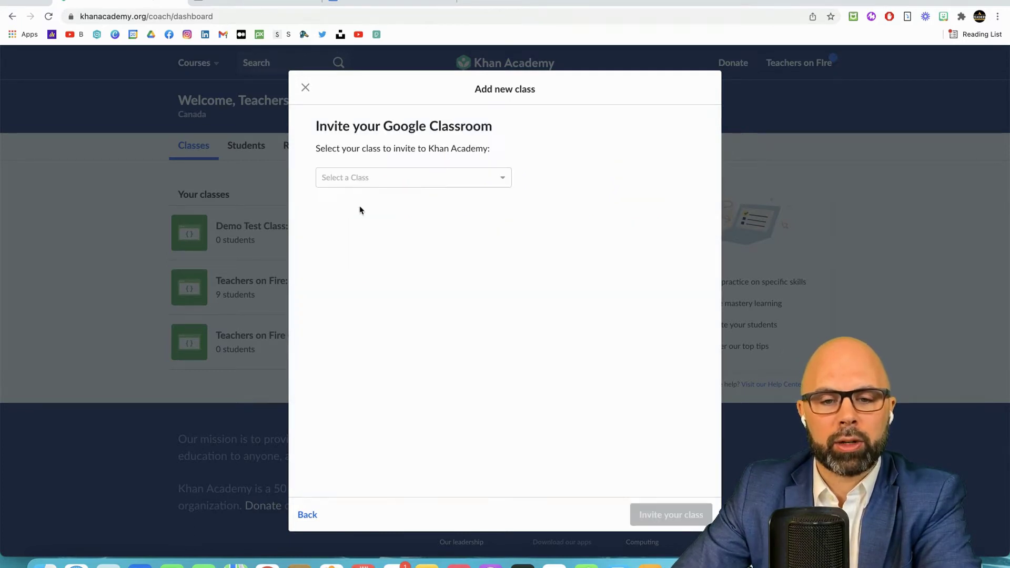
pyautogui.click(381, 182)
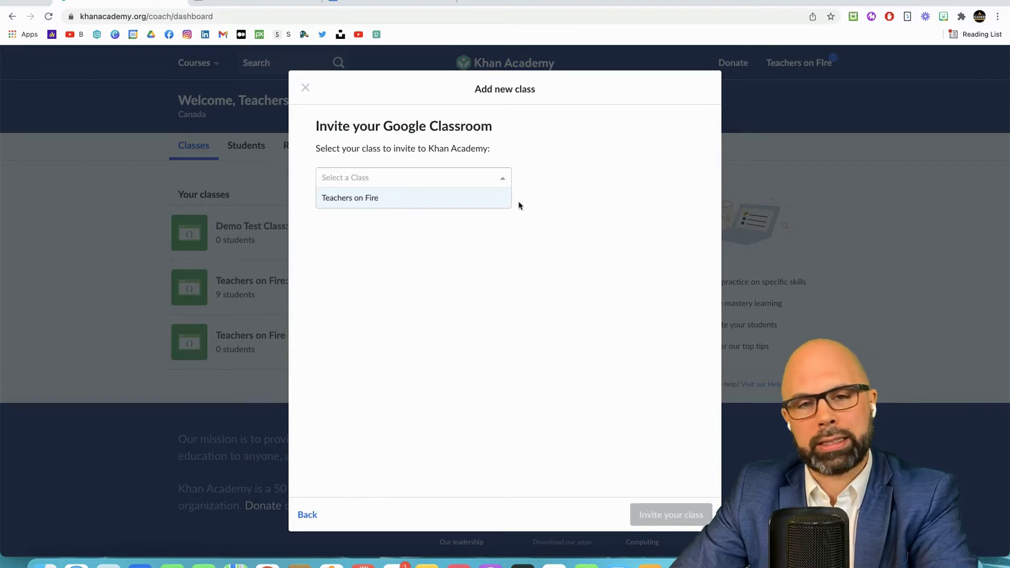
pyautogui.click(305, 88)
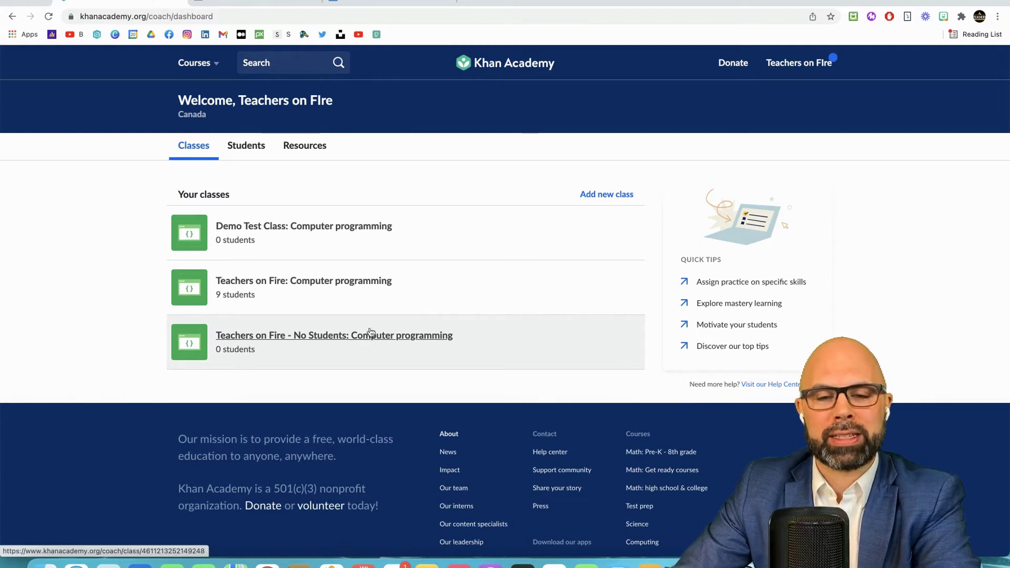
# Open the Demo Test Class roster and copy its student join link.
pyautogui.click(322, 226)
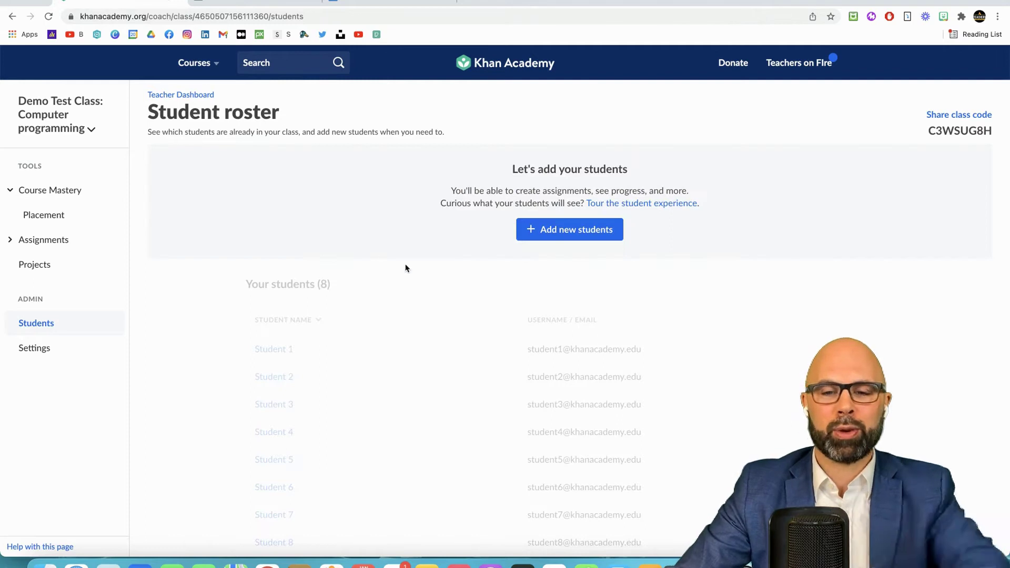
pyautogui.click(570, 233)
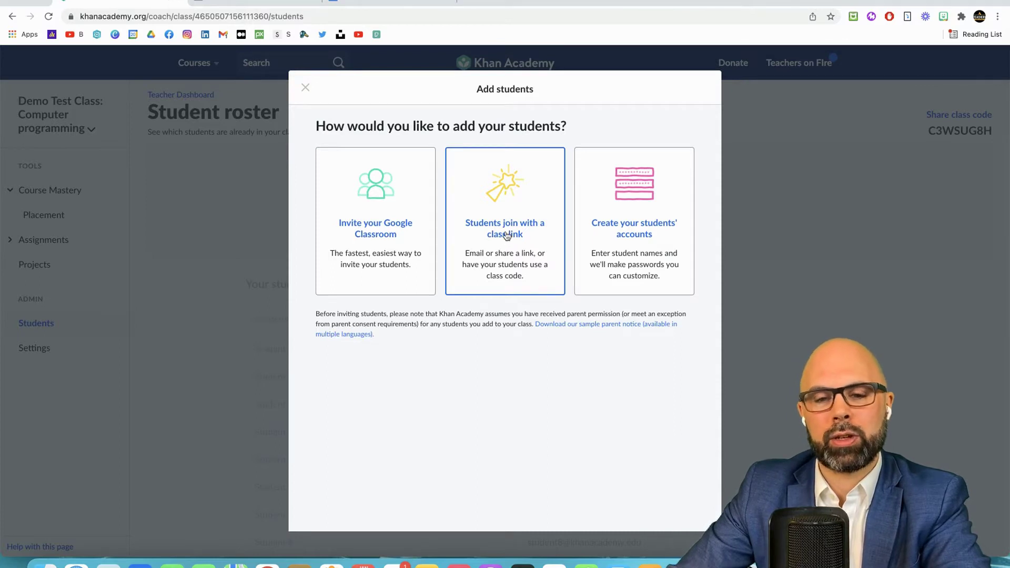
pyautogui.click(506, 236)
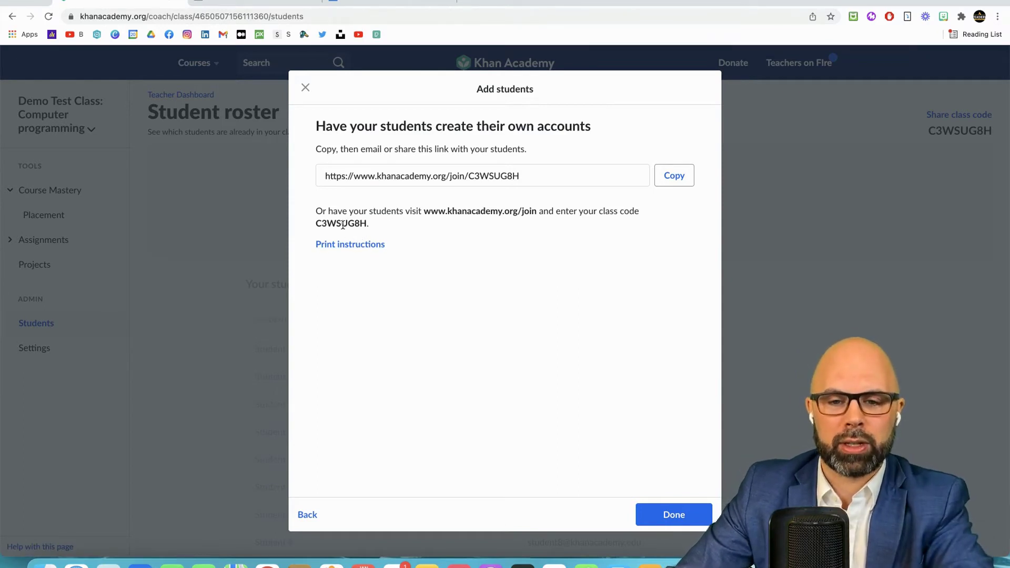
pyautogui.click(676, 180)
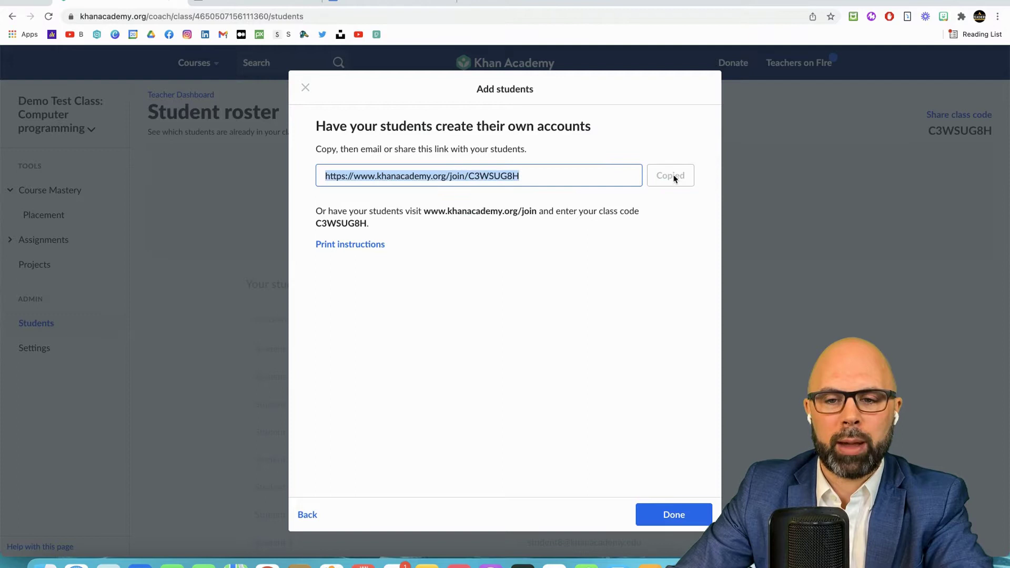
pyautogui.click(275, 5)
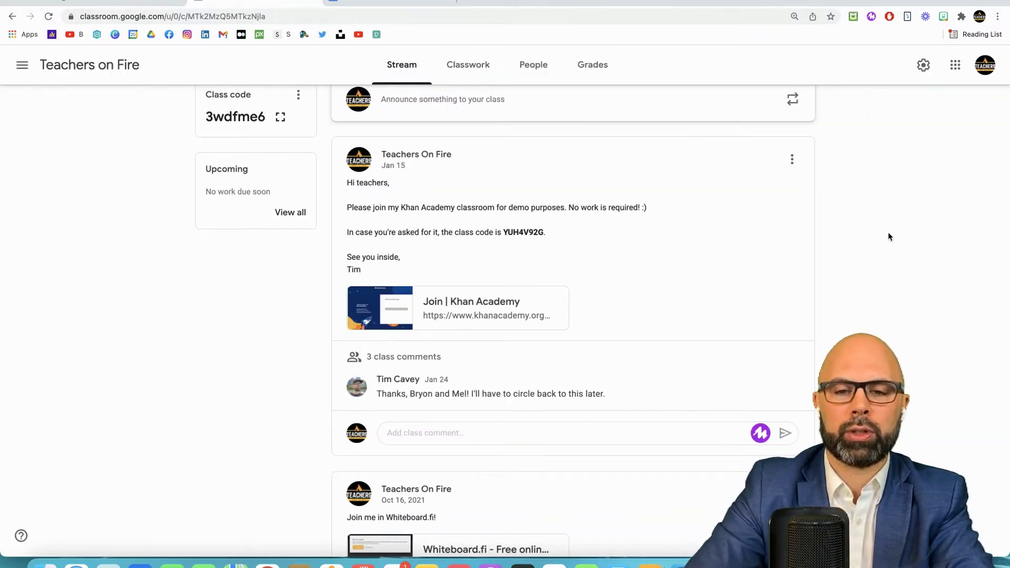
# Scroll through the Google Classroom post that shares a Khan Academy join link.
pyautogui.scroll(4, 889, 236)
pyautogui.scroll(-3, 889, 236)
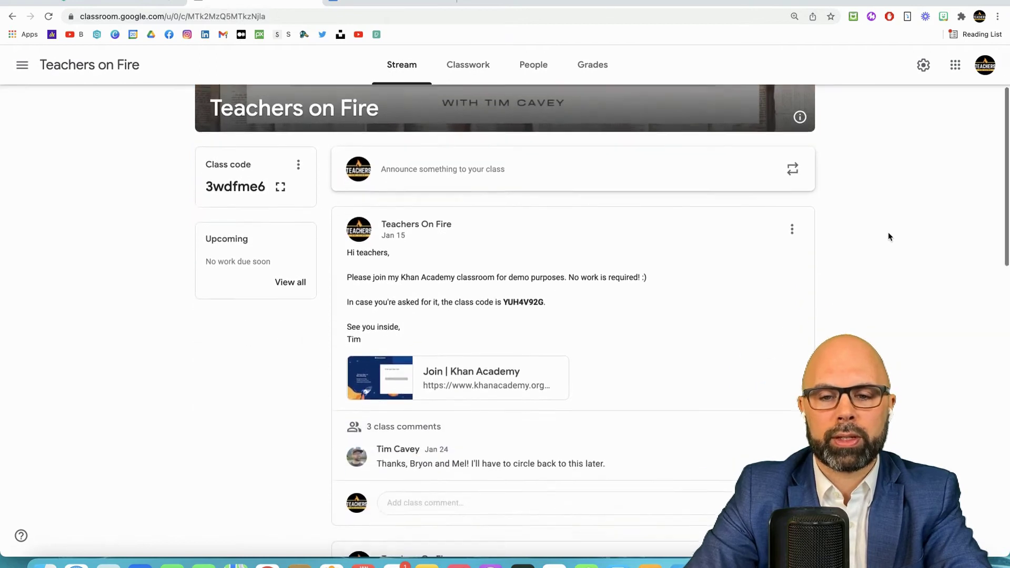
pyautogui.scroll(-1, 888, 236)
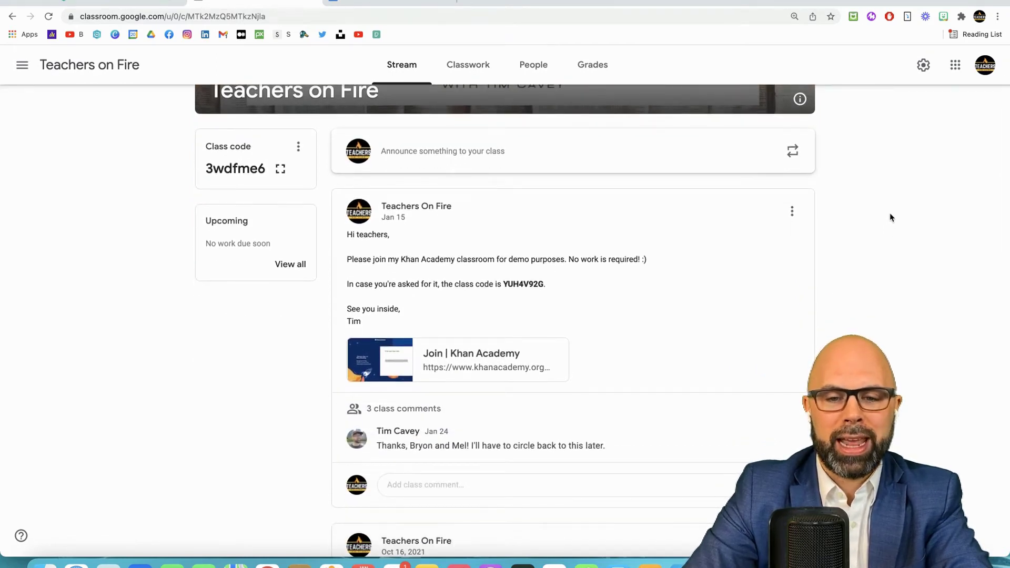
pyautogui.scroll(5, 862, 258)
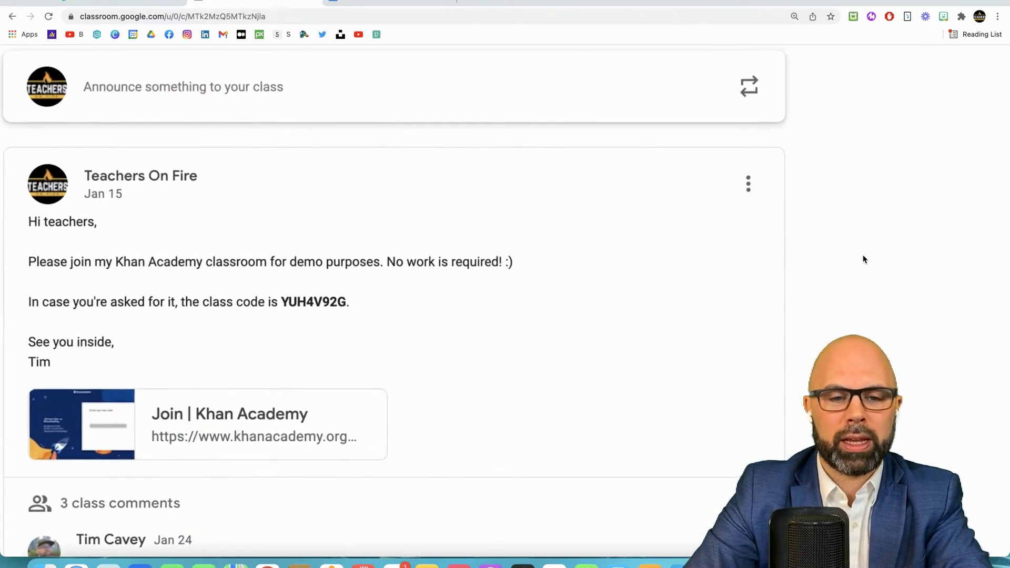
pyautogui.hscroll(-3, 862, 258)
pyautogui.scroll(-3, 862, 259)
pyautogui.scroll(-1, 862, 259)
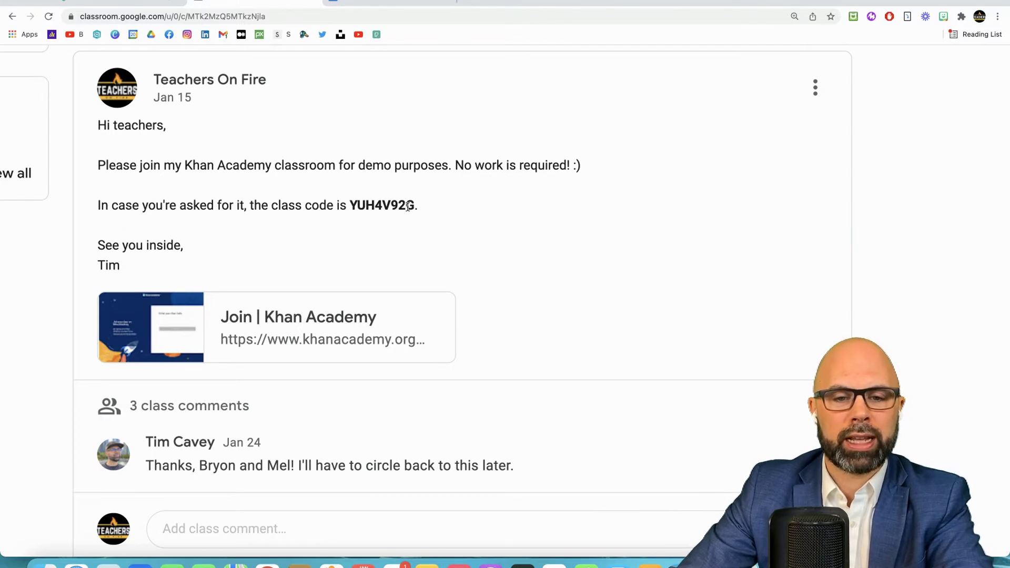
# Select the class code C3WSUG8H and the join link URL in Khan Academy for comparison.
pyautogui.click(122, 3)
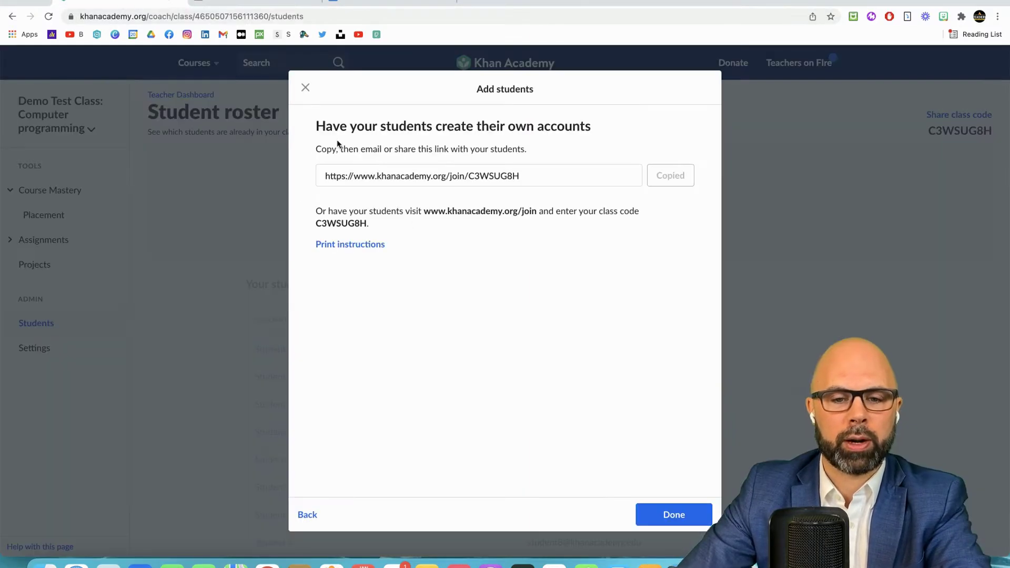
pyautogui.doubleClick(334, 223)
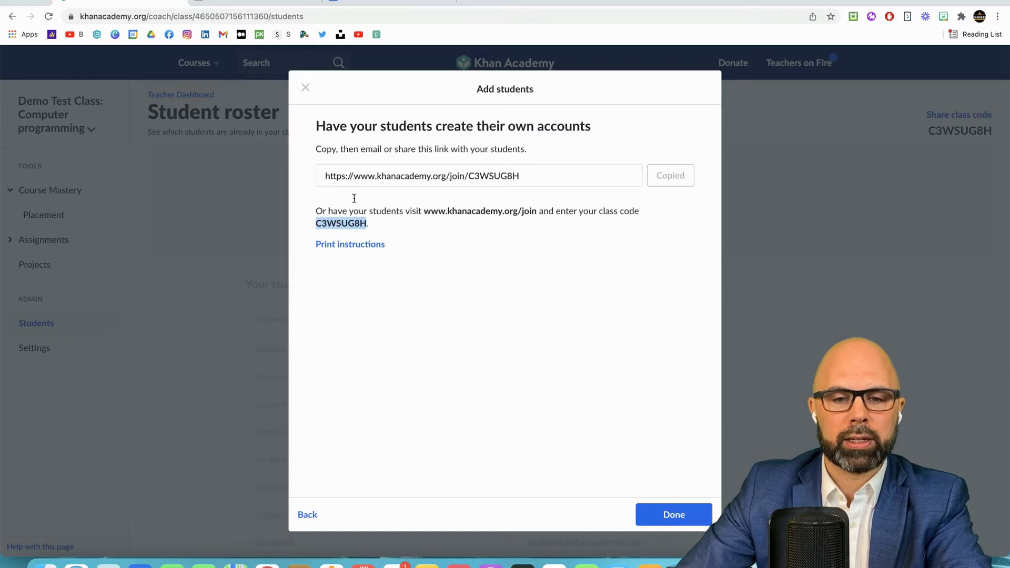
pyautogui.click(618, 175)
pyautogui.click(654, 179)
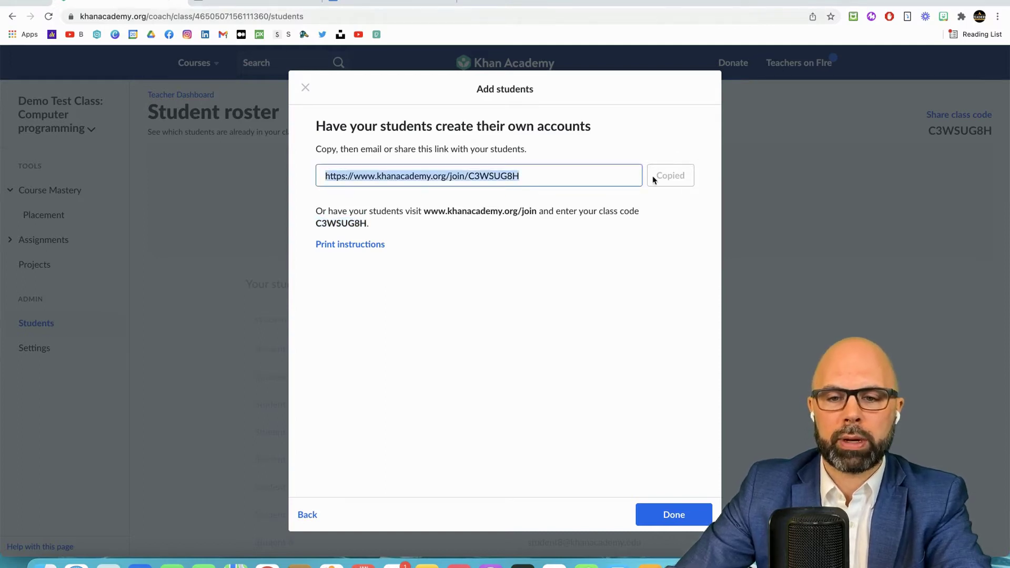
# Zoom the Classroom page back out, then close the Khan Academy Add students window.
pyautogui.click(261, 3)
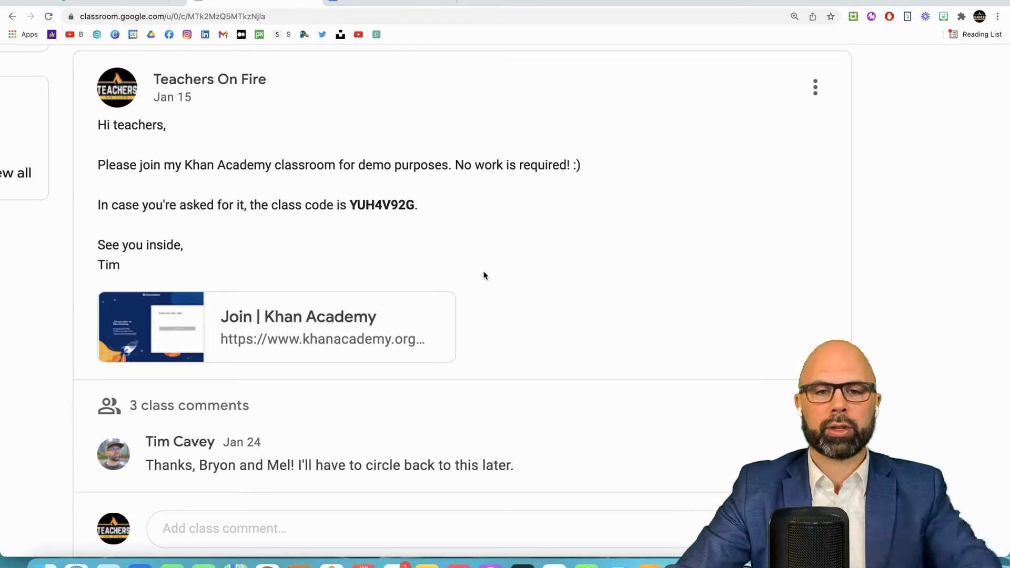
pyautogui.scroll(7, 484, 275)
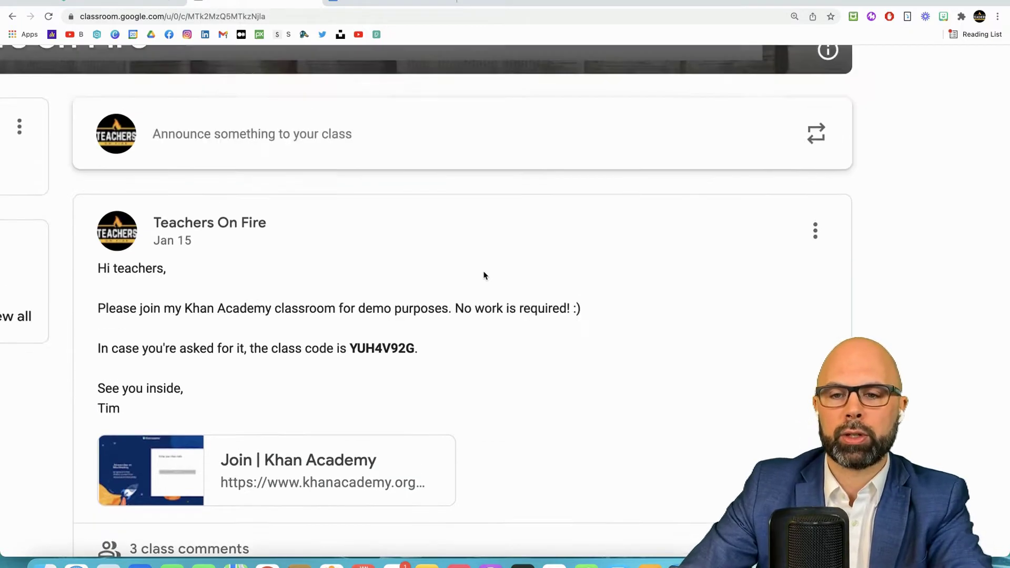
pyautogui.press('super+minus')
pyautogui.press('super+minus')
pyautogui.press('super+minus')
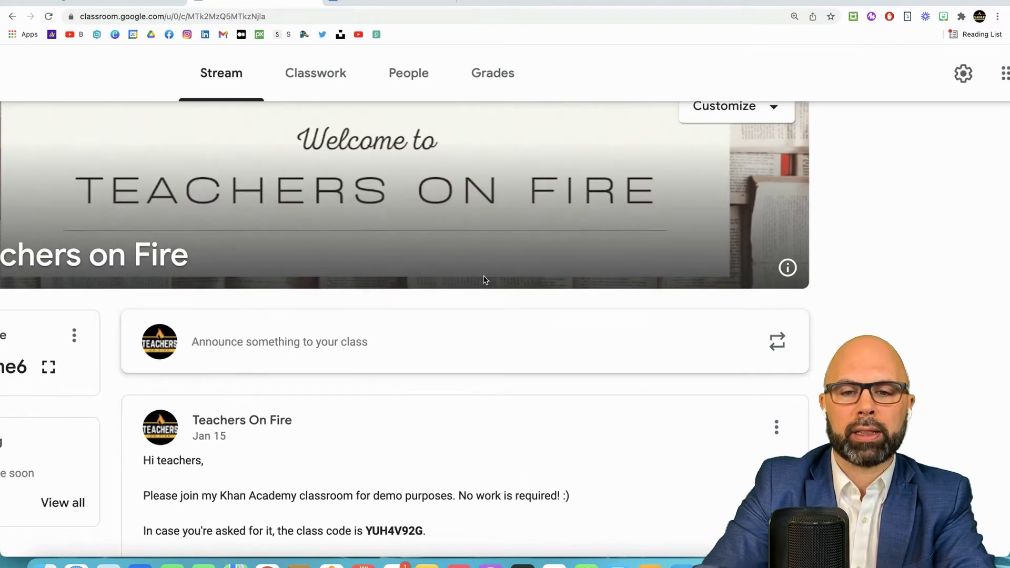
pyautogui.scroll(1, 484, 279)
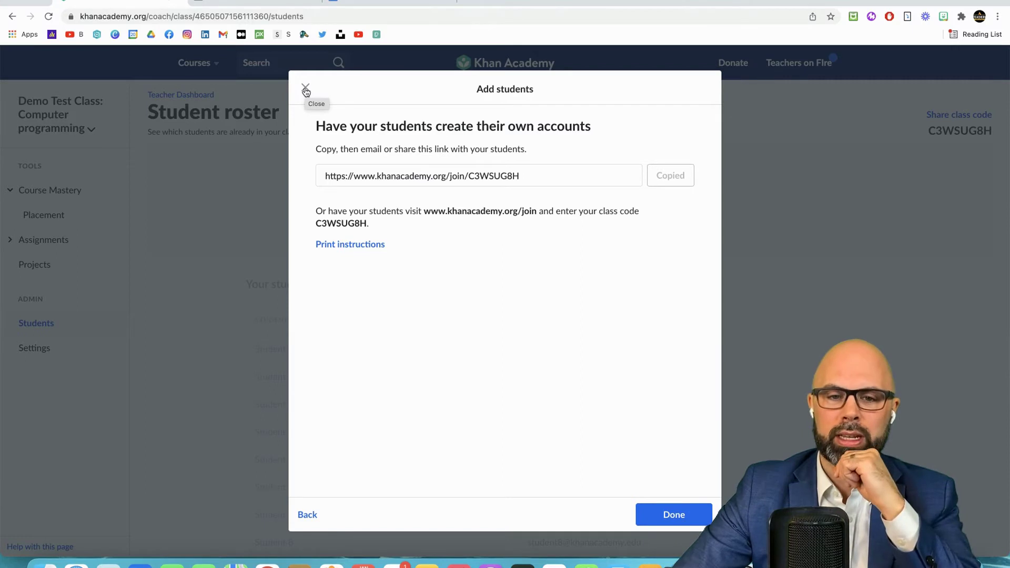
pyautogui.click(306, 90)
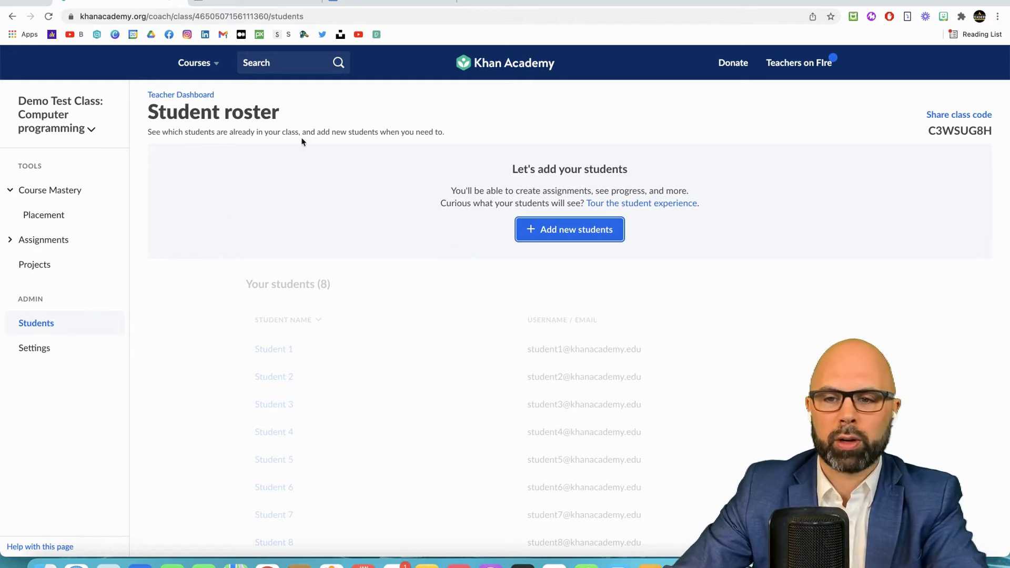
# Return to the Teacher dashboard listing all three classes via the account menu.
pyautogui.click(799, 65)
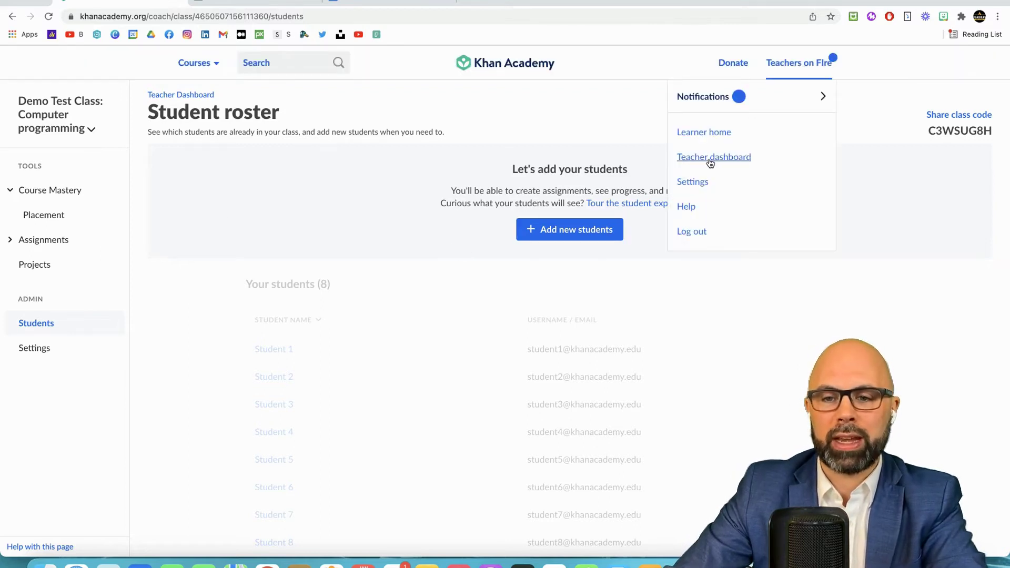
pyautogui.click(711, 158)
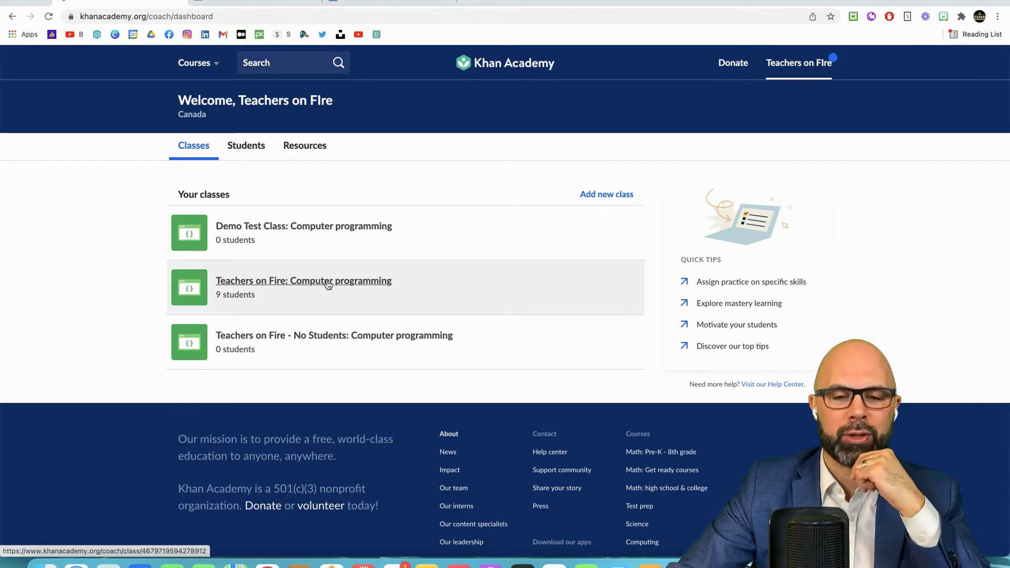
# On the class's assign page, tick the 'What is Programming?' video and 'Learning programming on Khan Academy' article.
pyautogui.click(327, 284)
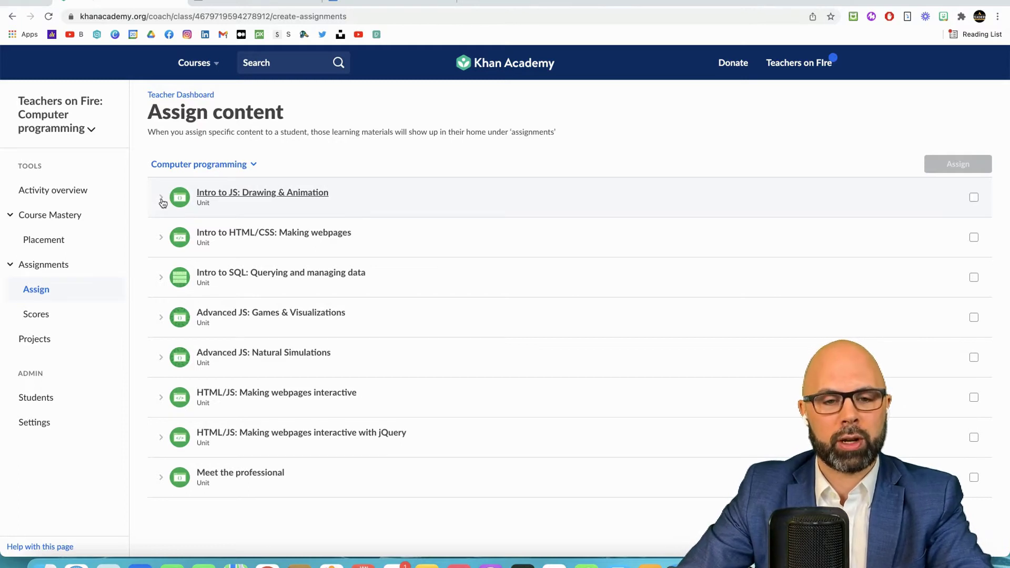
pyautogui.click(162, 202)
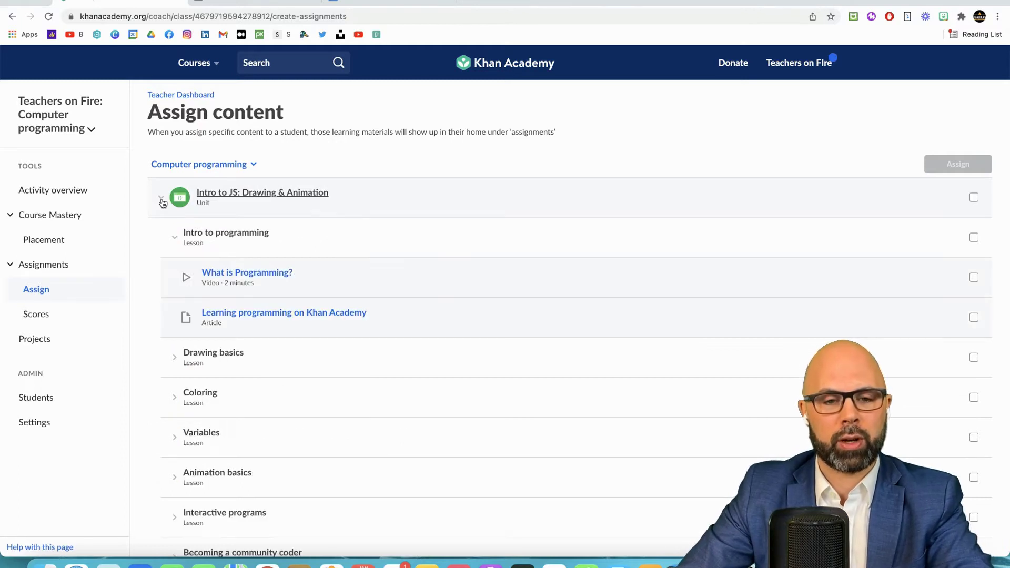
pyautogui.click(973, 277)
pyautogui.click(973, 318)
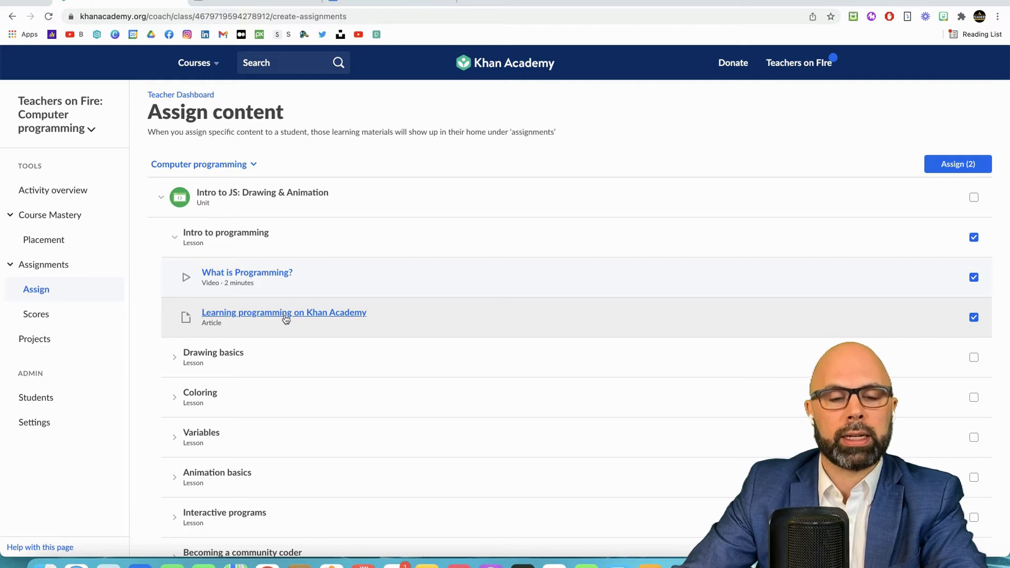
# Select every item in the Drawing basics lesson.
pyautogui.click(164, 364)
pyautogui.scroll(-3, 408, 372)
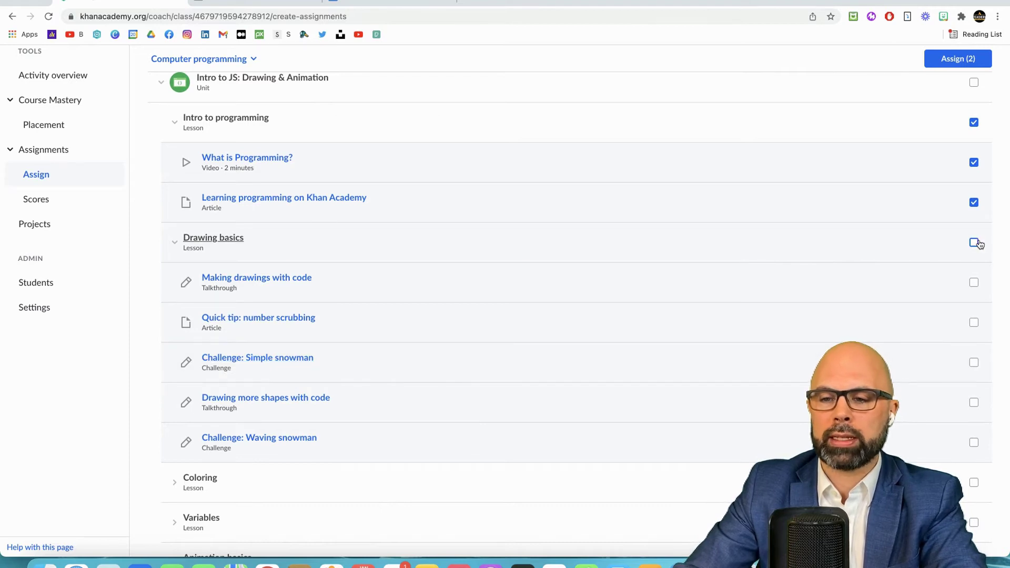
pyautogui.click(974, 243)
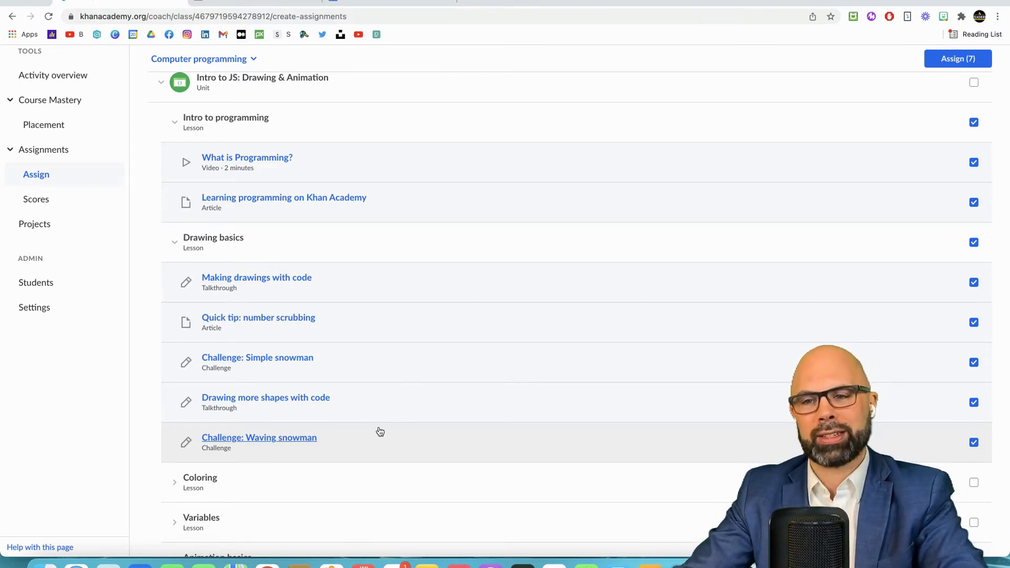
pyautogui.scroll(1, 387, 430)
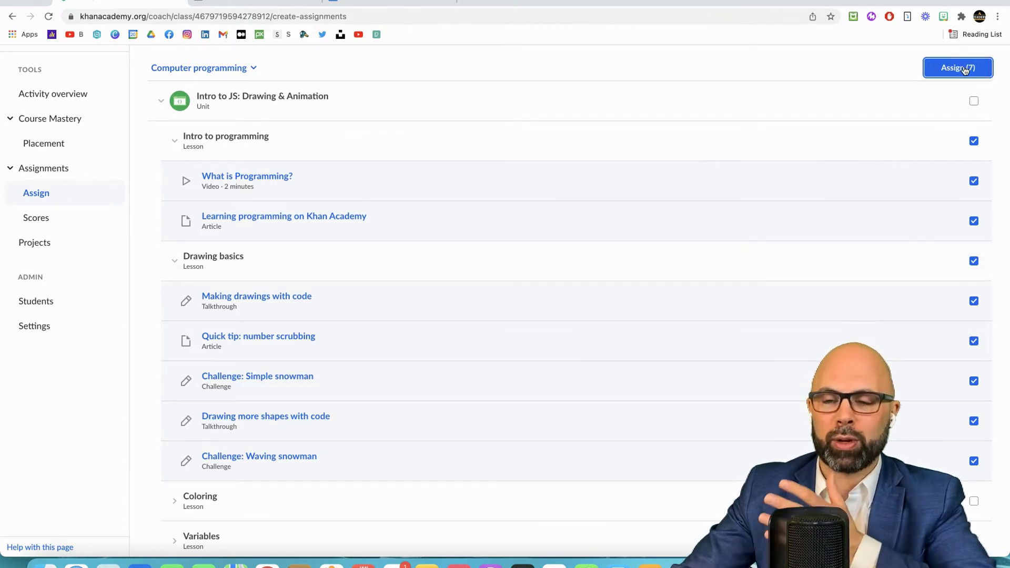
# Assign the 7 selected items with a due date of February 25, 2022.
pyautogui.click(965, 70)
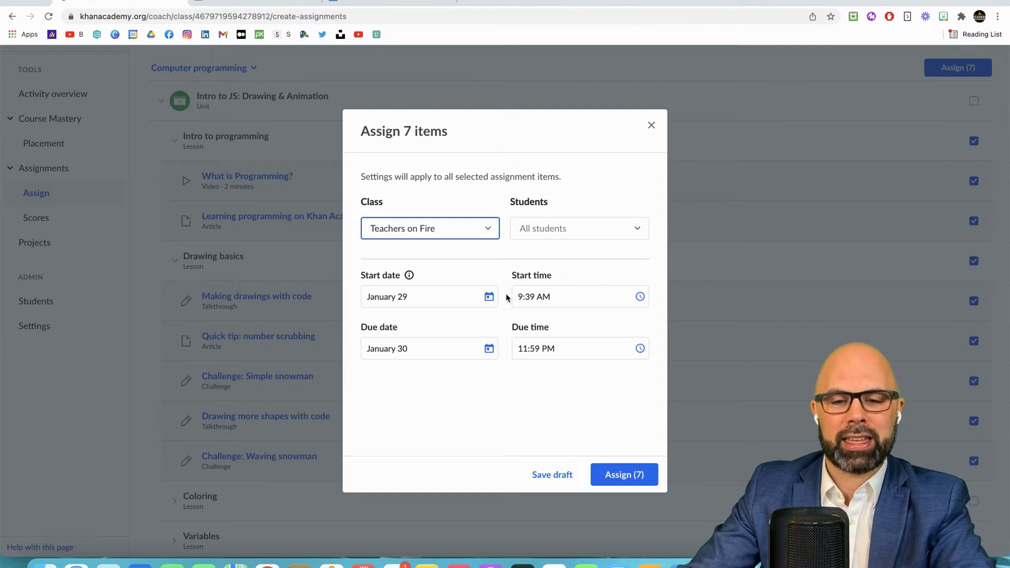
pyautogui.click(448, 351)
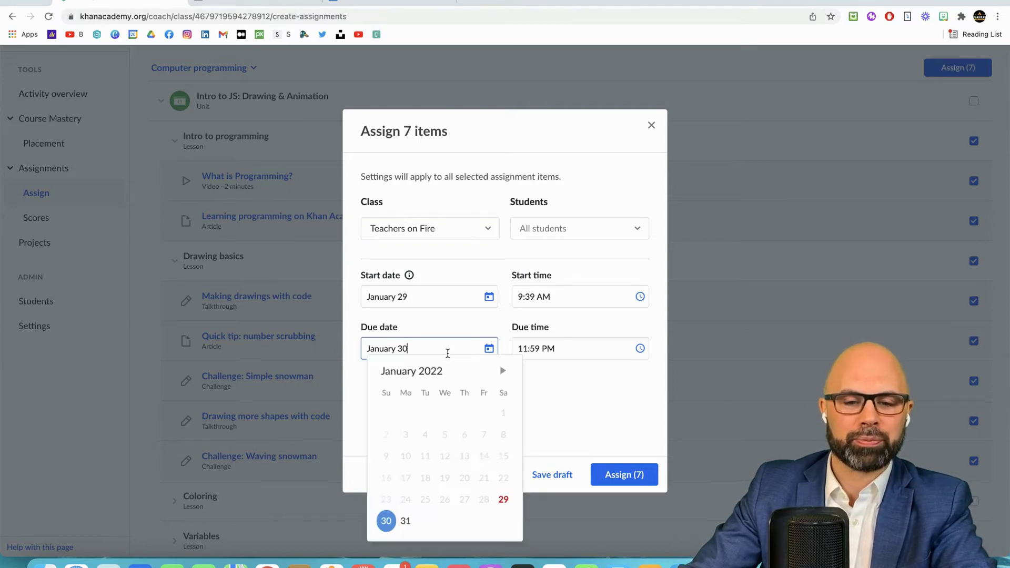
pyautogui.click(503, 371)
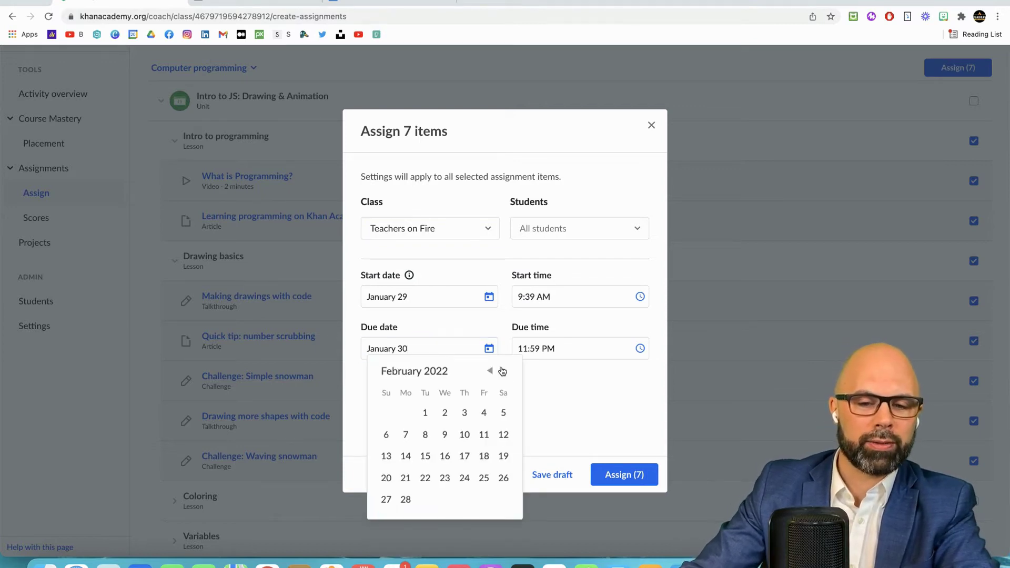
pyautogui.click(484, 479)
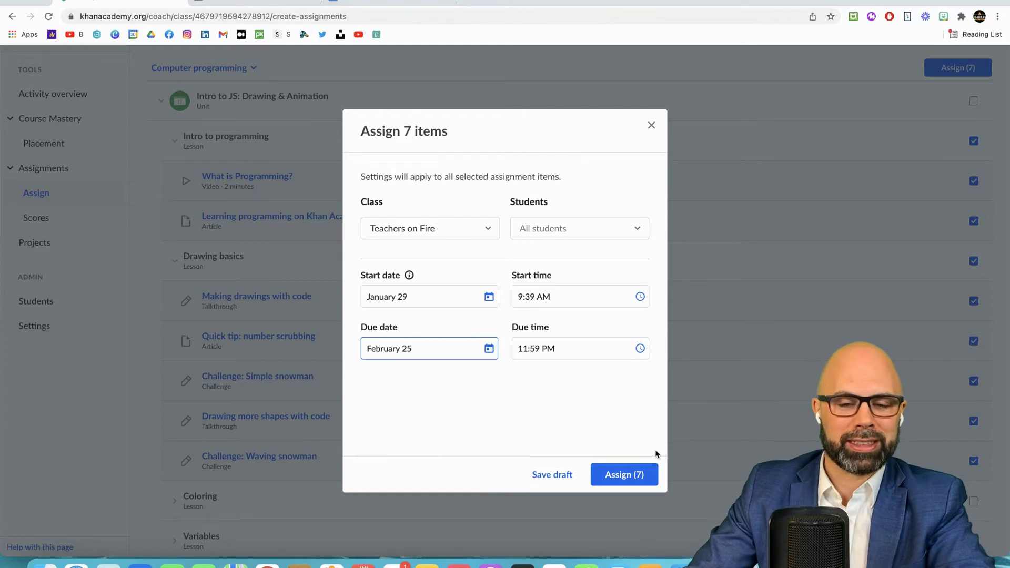
pyautogui.click(627, 479)
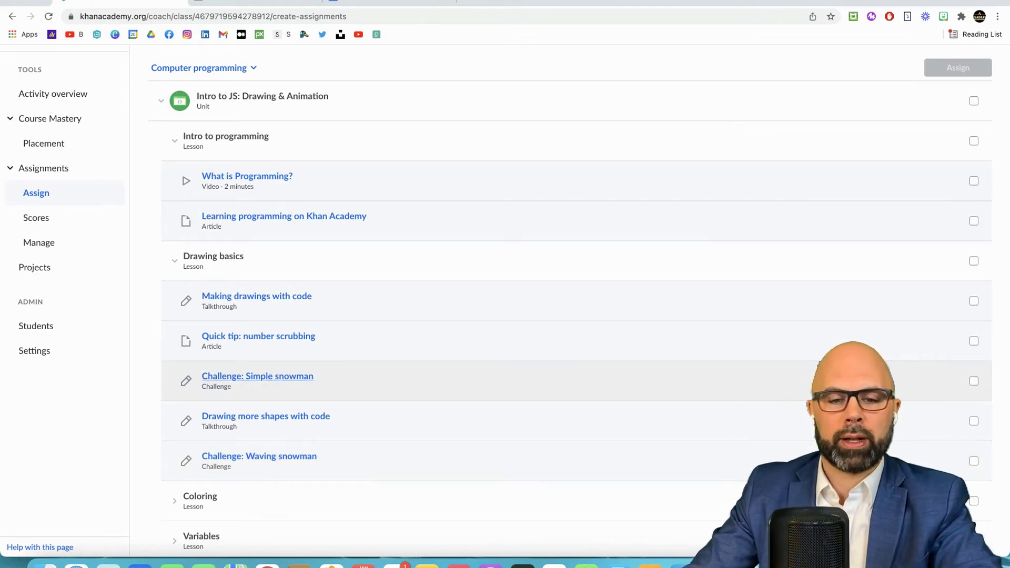
# Open the Assignments Scores grid showing the seven Feb 25 assignments for 9 students.
pyautogui.scroll(3, 818, 364)
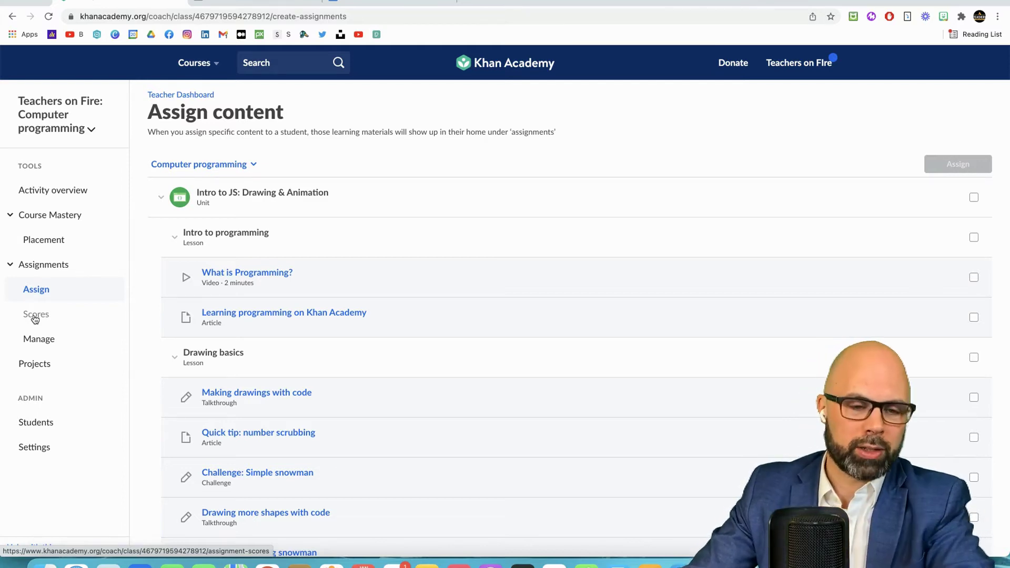
pyautogui.click(35, 316)
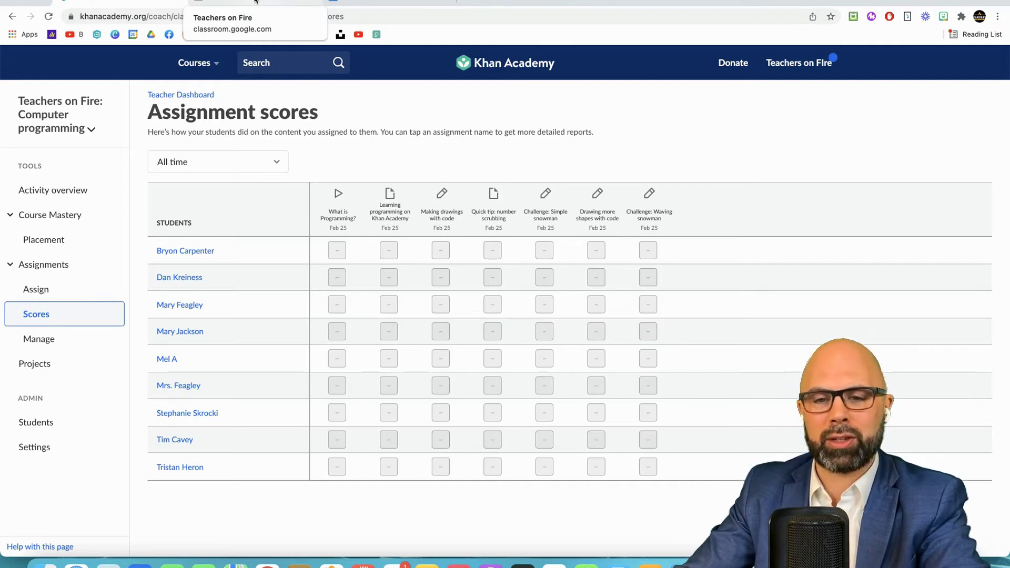
# Create a new assignment from the Classwork page of the Teachers on Fire class.
pyautogui.click(256, 1)
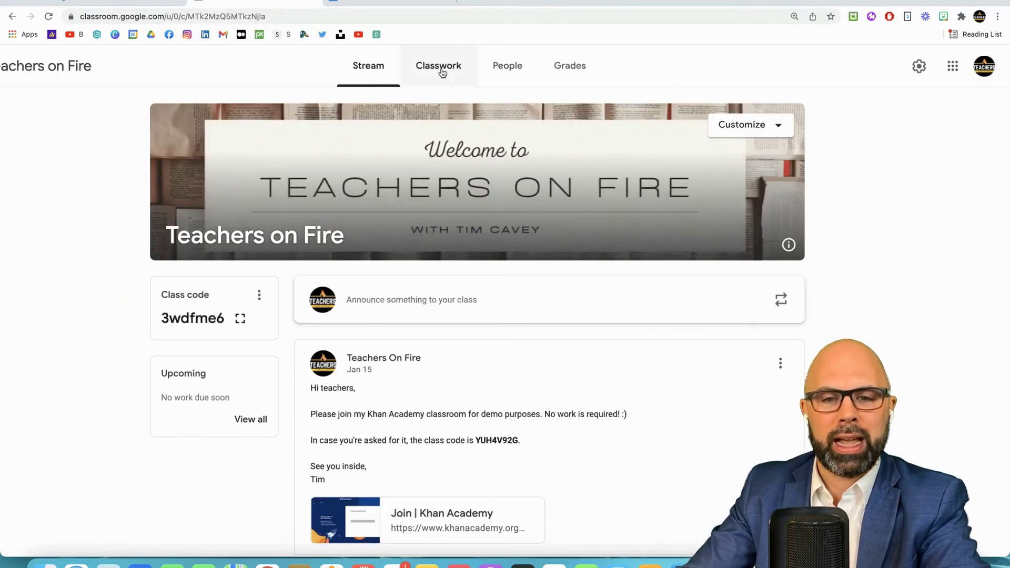
pyautogui.click(441, 73)
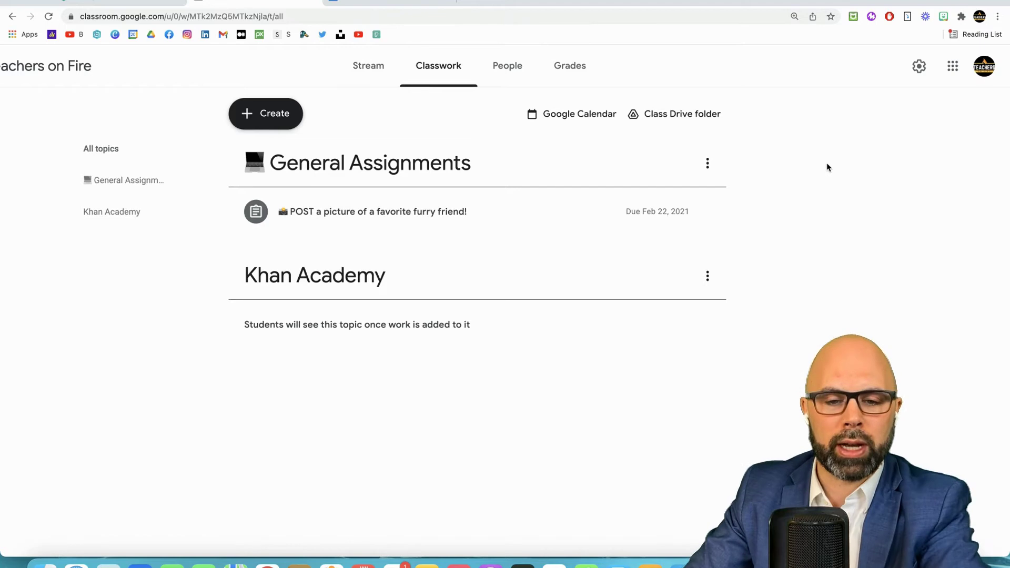
pyautogui.click(264, 117)
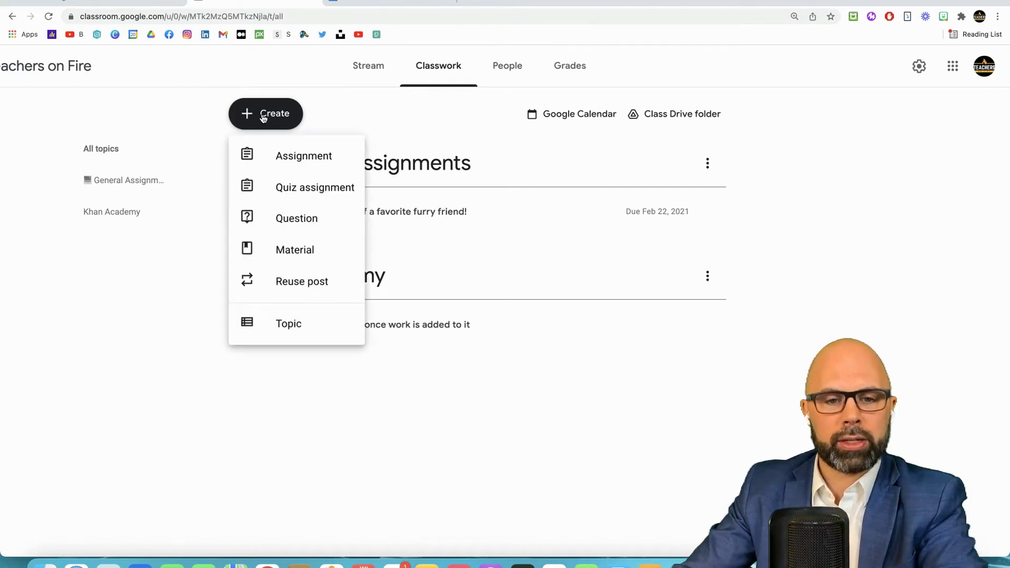
pyautogui.click(286, 157)
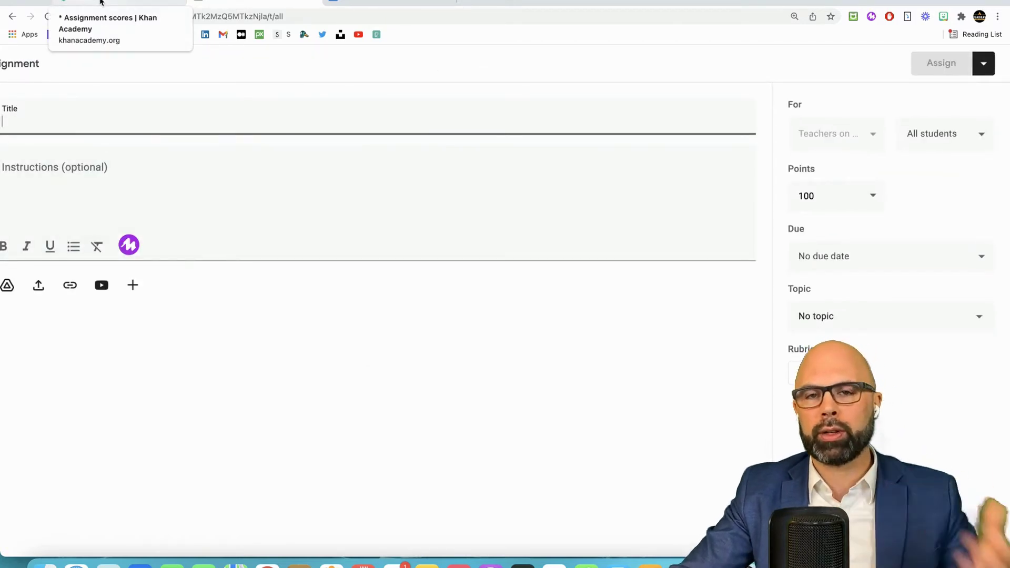
# Screenshot the lesson list on Khan Academy's Assign page and save it to the Desktop.
pyautogui.click(101, 3)
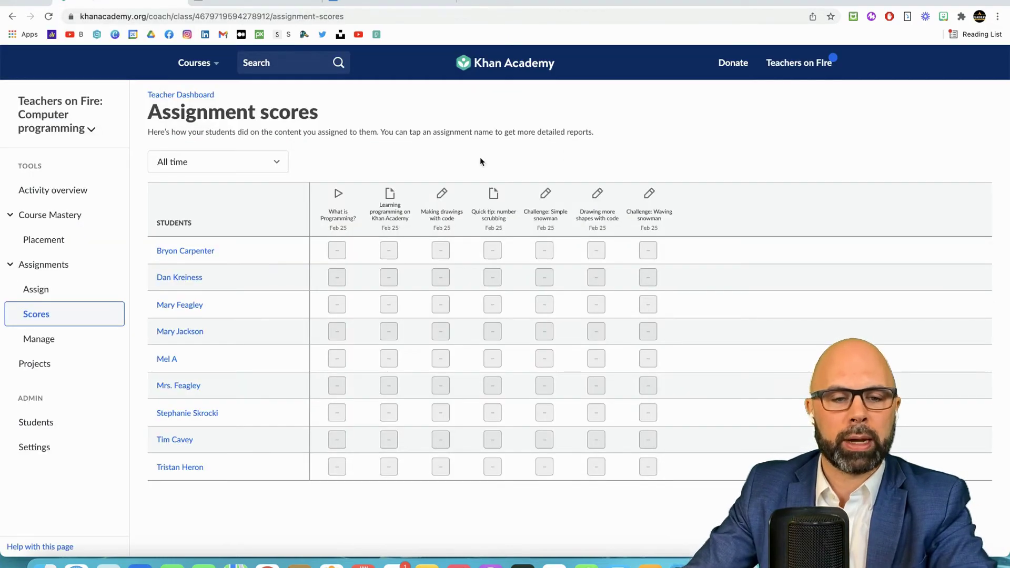
pyautogui.click(37, 294)
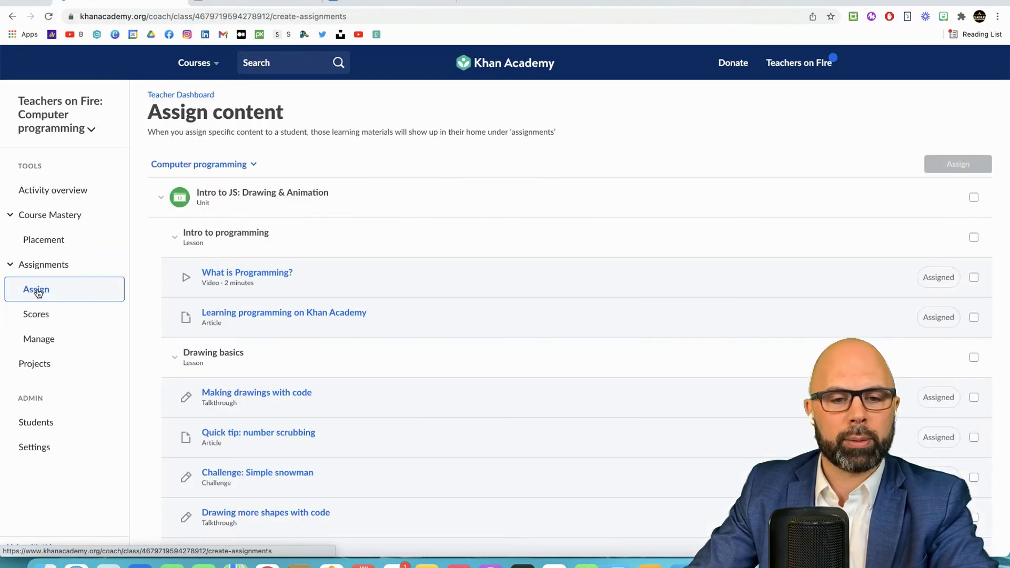
pyautogui.scroll(-3, 422, 305)
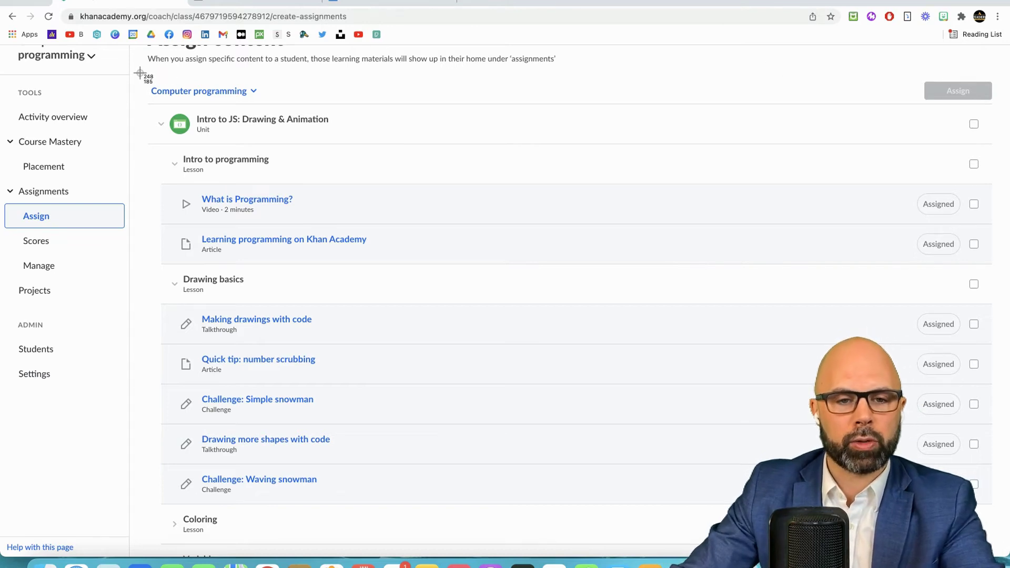
pyautogui.moveTo(140, 75); pyautogui.dragTo(393, 504)
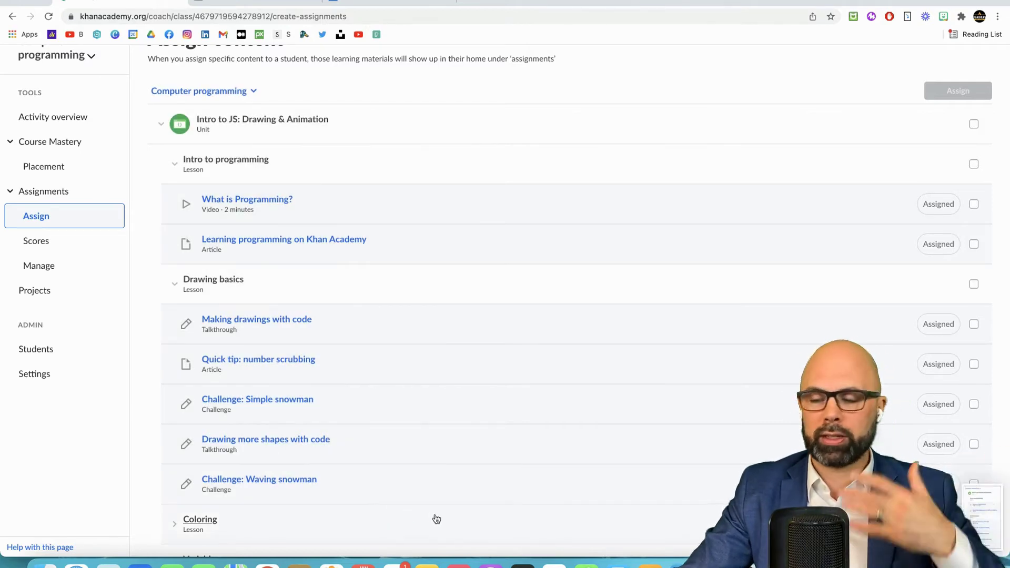
pyautogui.rightClick(988, 518)
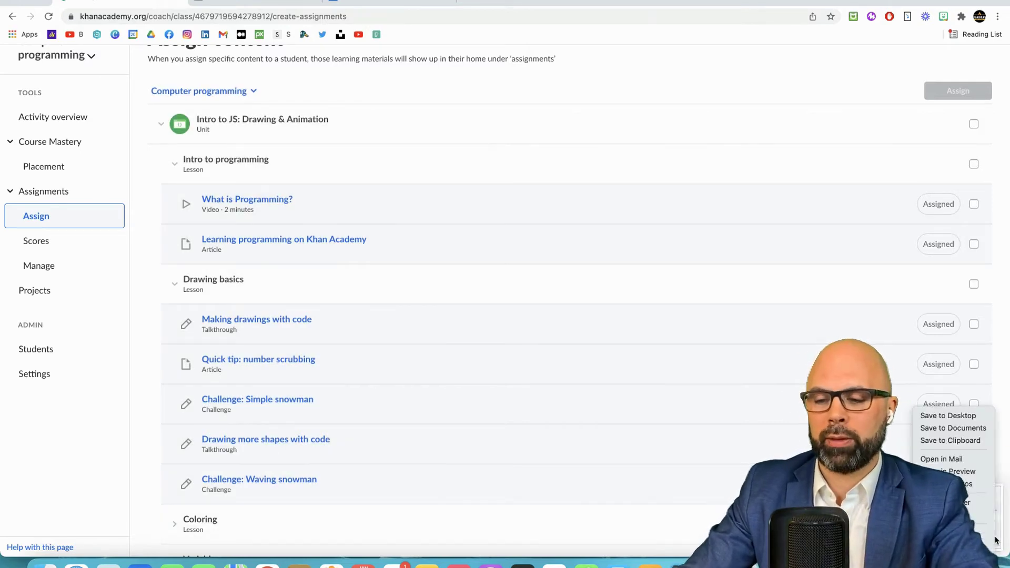
pyautogui.click(965, 422)
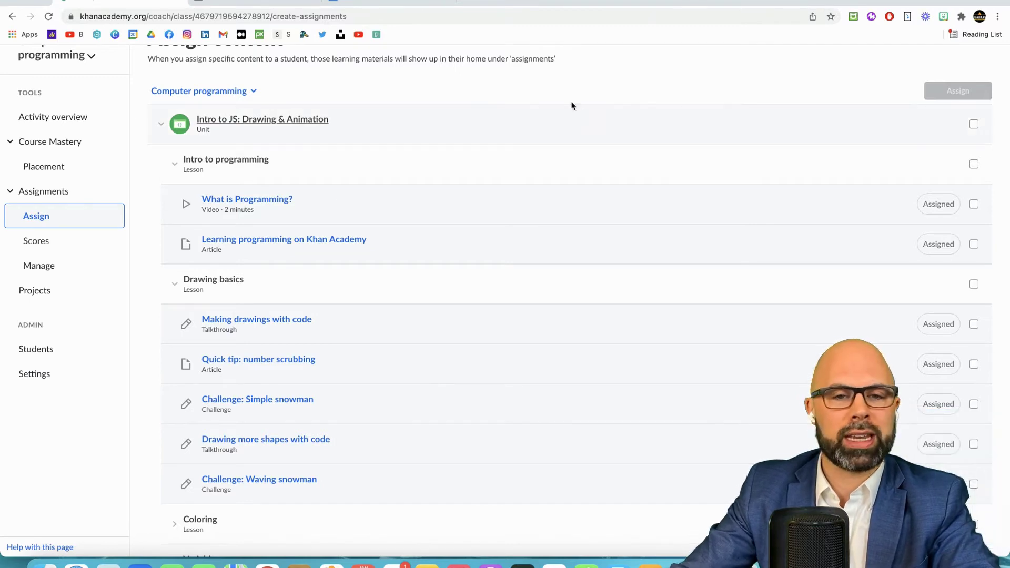
pyautogui.click(250, 1)
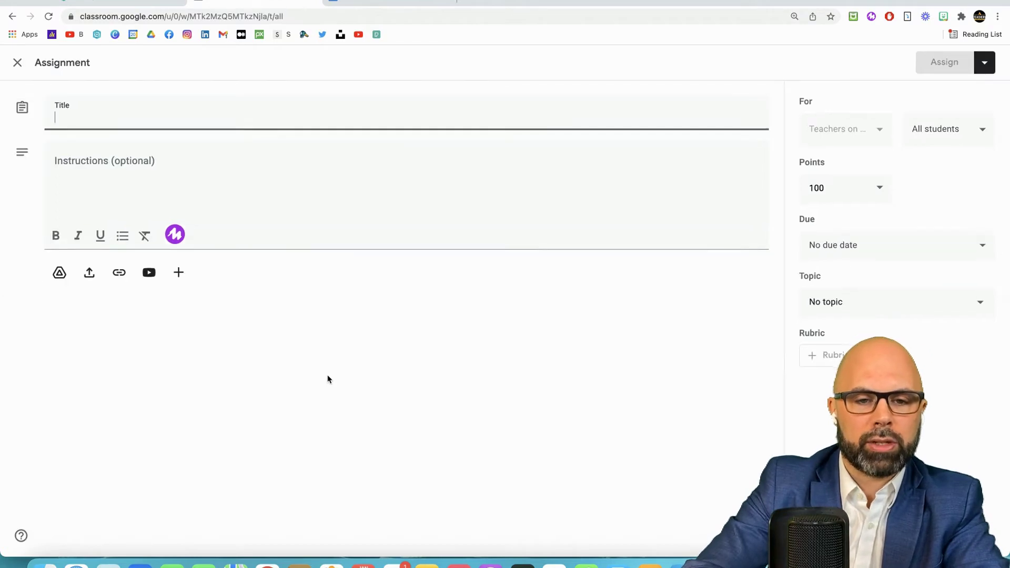
# Upload 'Screen Shot 2022-01-29 at 9.41.34 AM.png' from the iCloud Desktop as an assignment attachment.
pyautogui.click(60, 273)
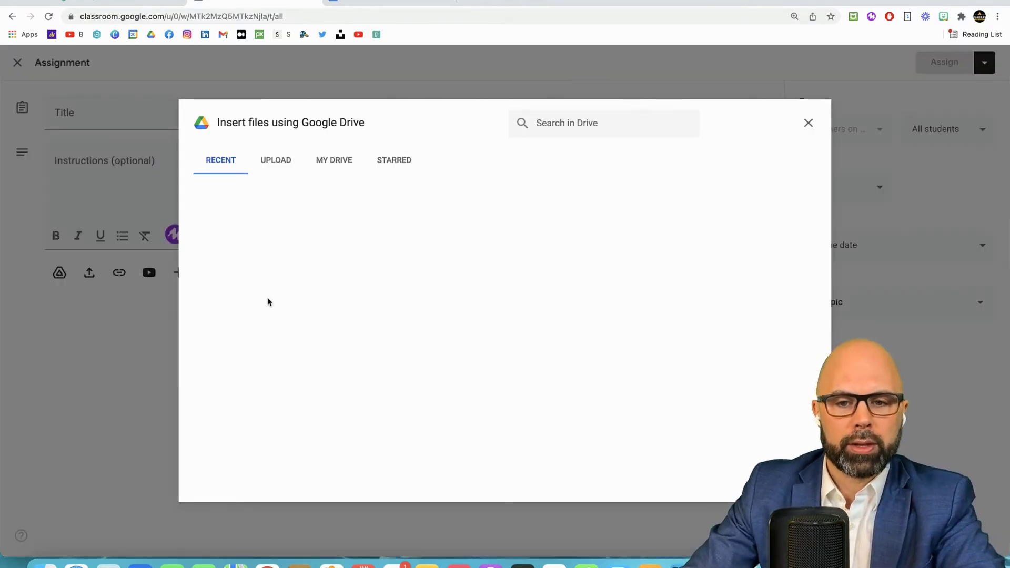
pyautogui.click(269, 162)
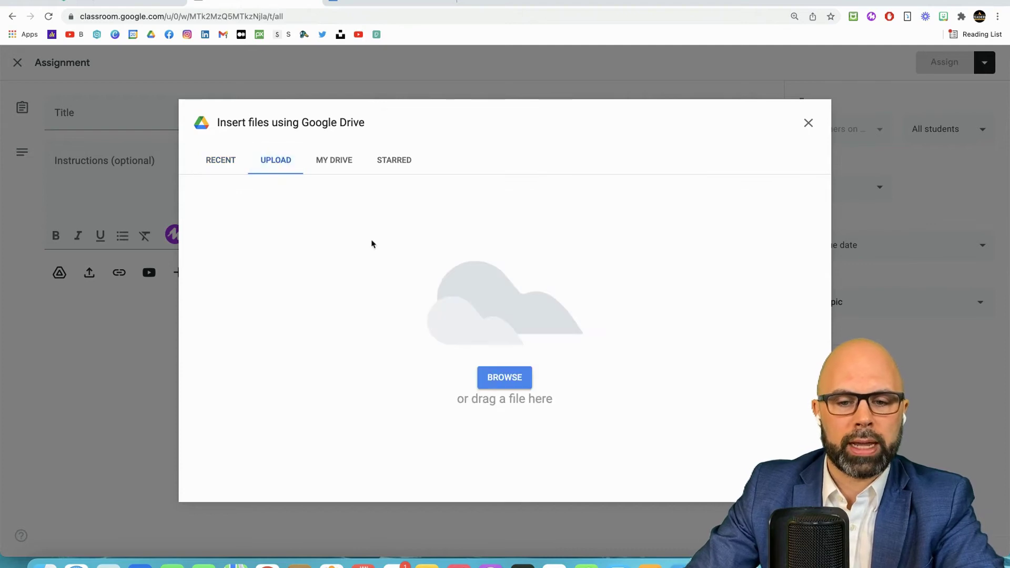
pyautogui.click(508, 382)
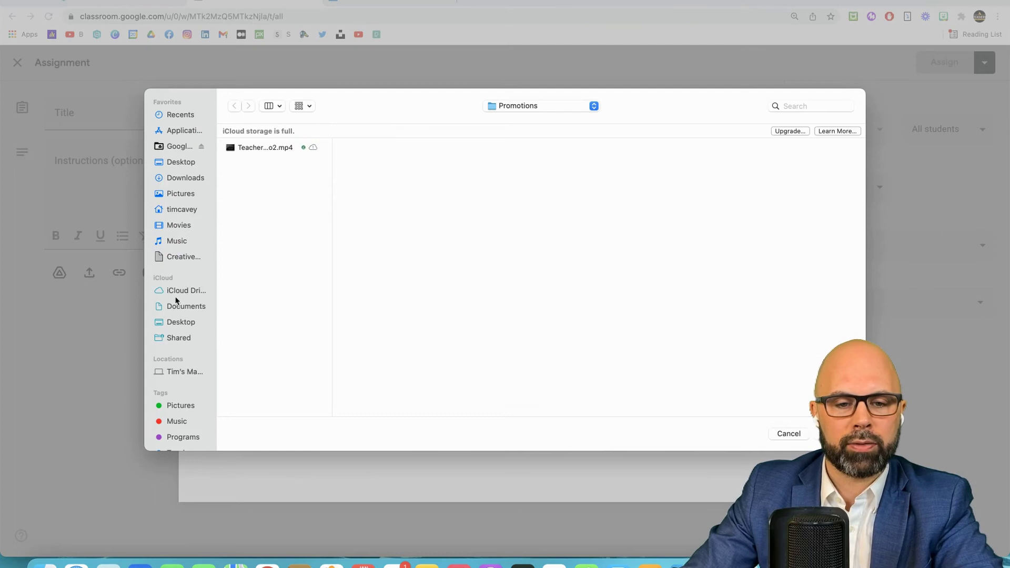
pyautogui.click(179, 324)
pyautogui.scroll(-10, 271, 331)
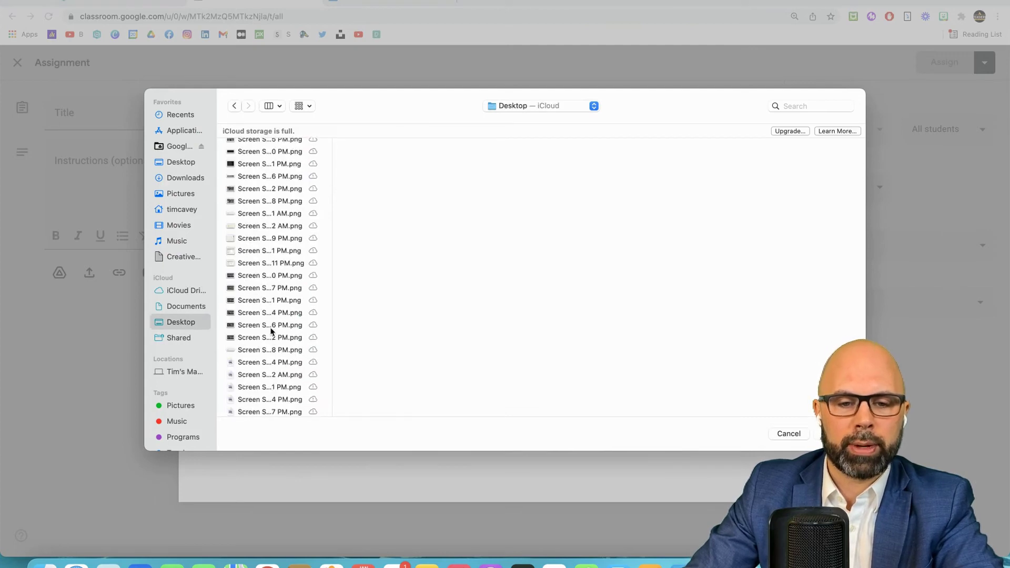
pyautogui.scroll(-10, 271, 331)
pyautogui.click(270, 243)
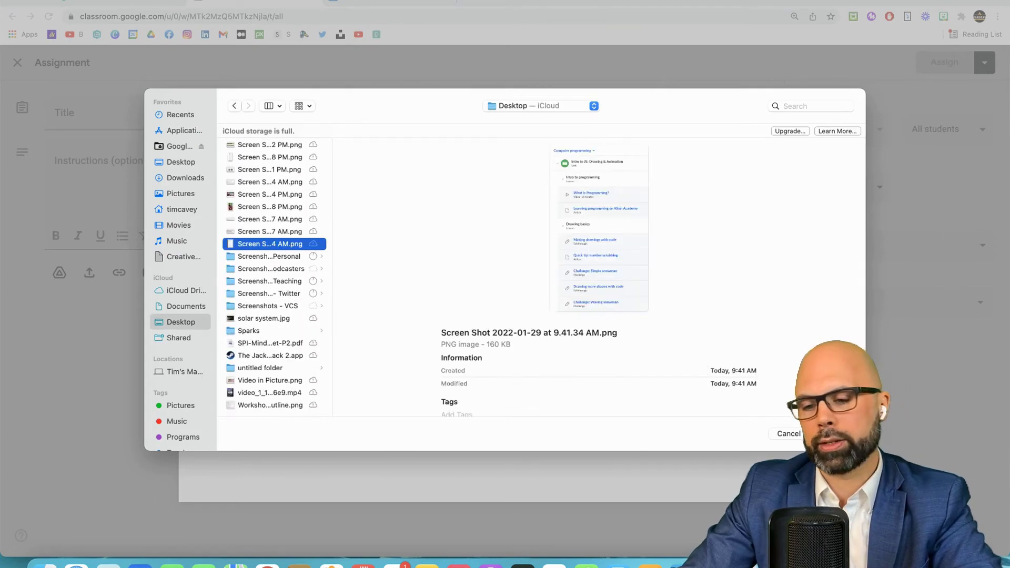
pyautogui.press('Return')
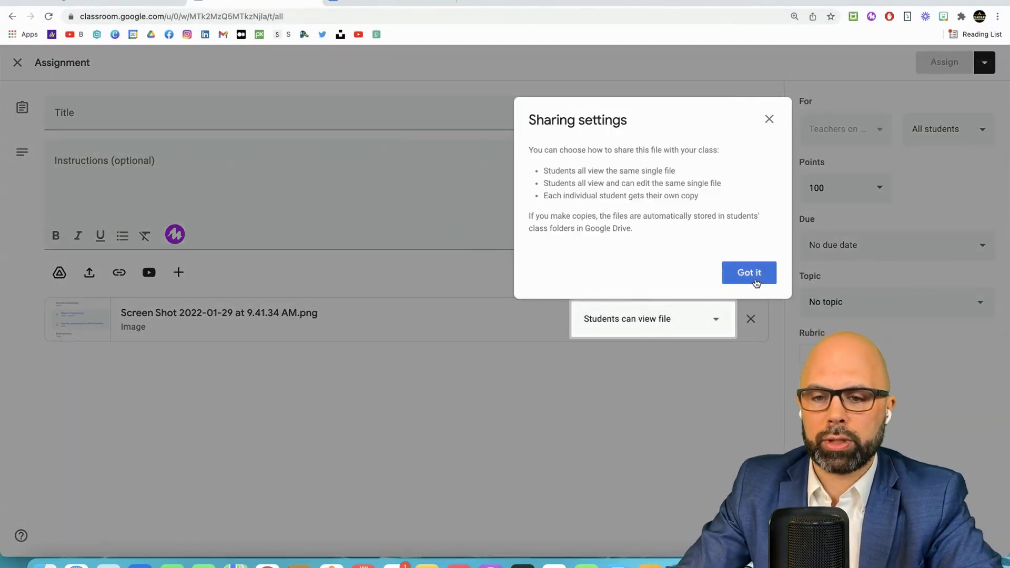
pyautogui.click(754, 278)
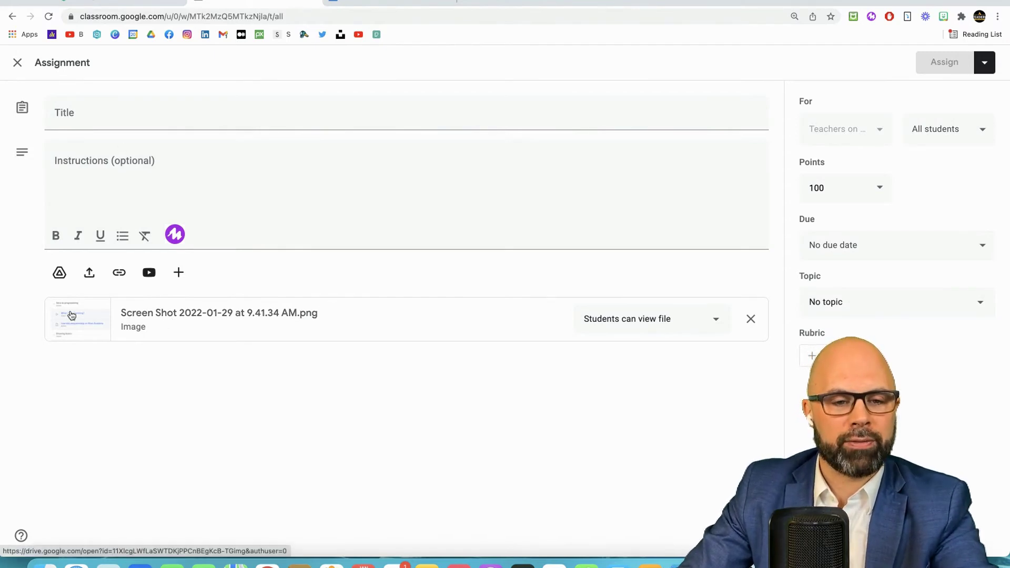
# Collapse the Intro to programming and Drawing basics lessons on Khan Academy's assign page.
pyautogui.click(123, 5)
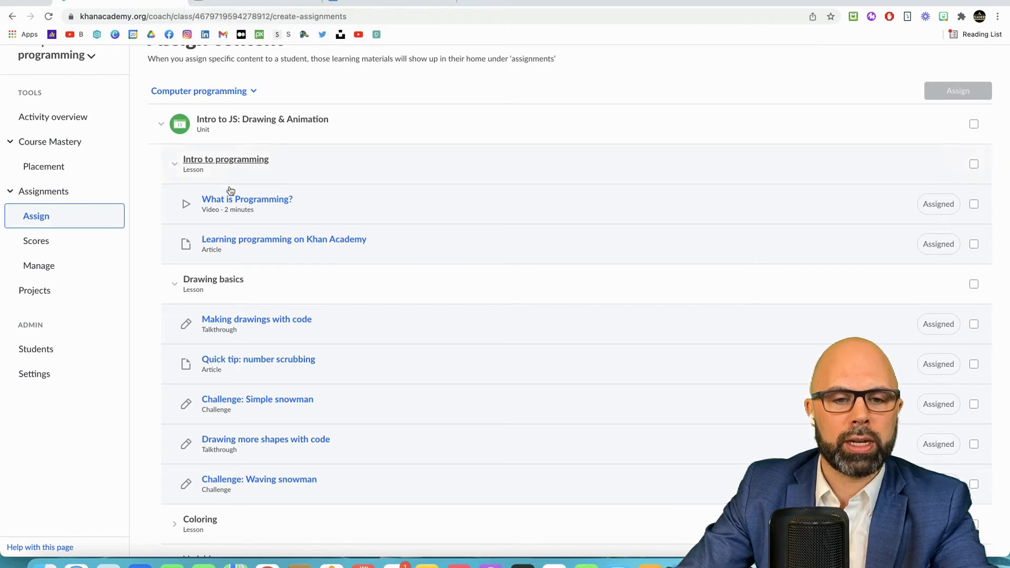
pyautogui.click(194, 166)
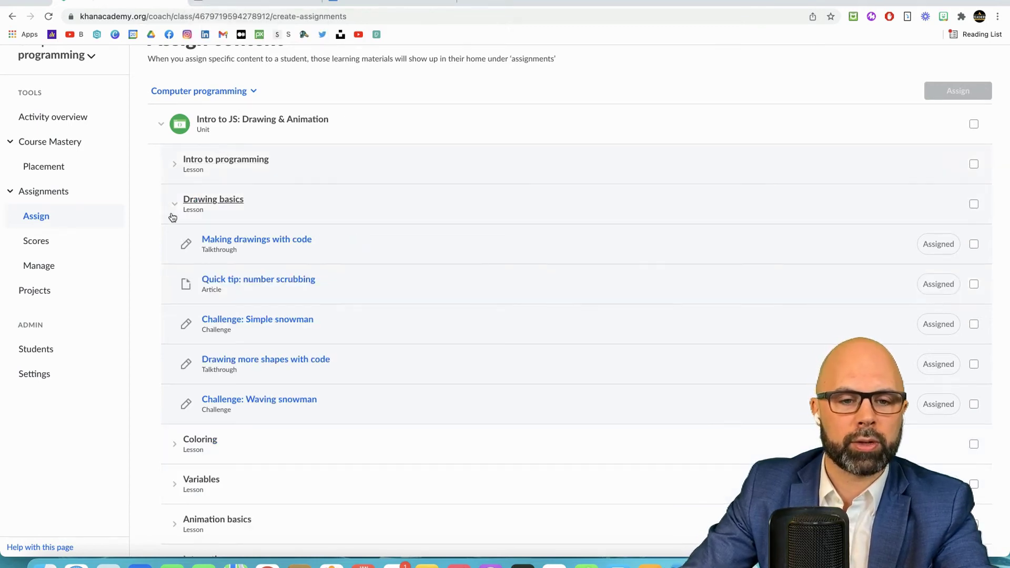
pyautogui.click(204, 206)
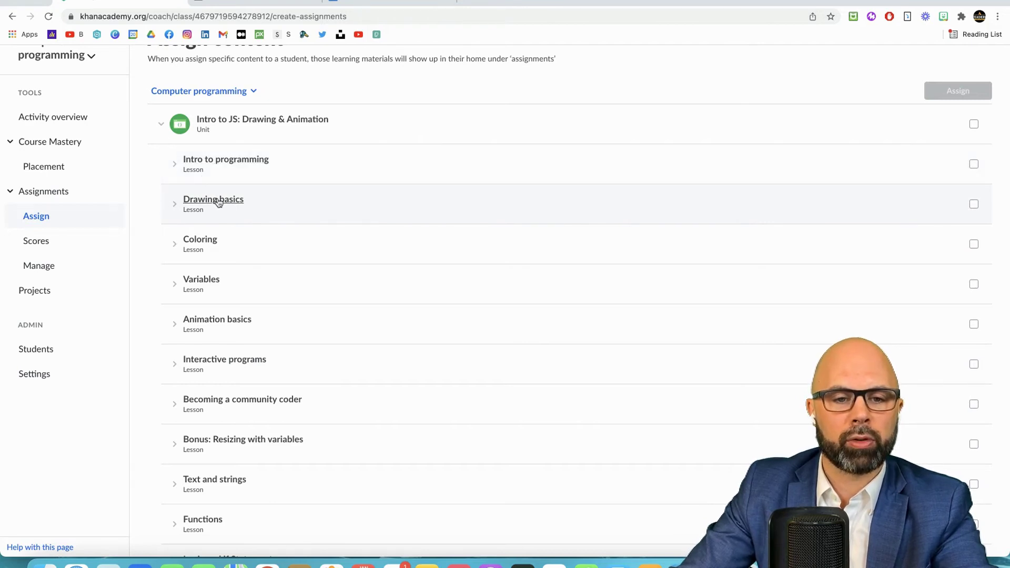
# Title the assignment 'Welcome to Khan Academy! Let's start with Intro to Programming and Drawing Basics.' and begin instructions on learning Javascript.
pyautogui.click(271, 1)
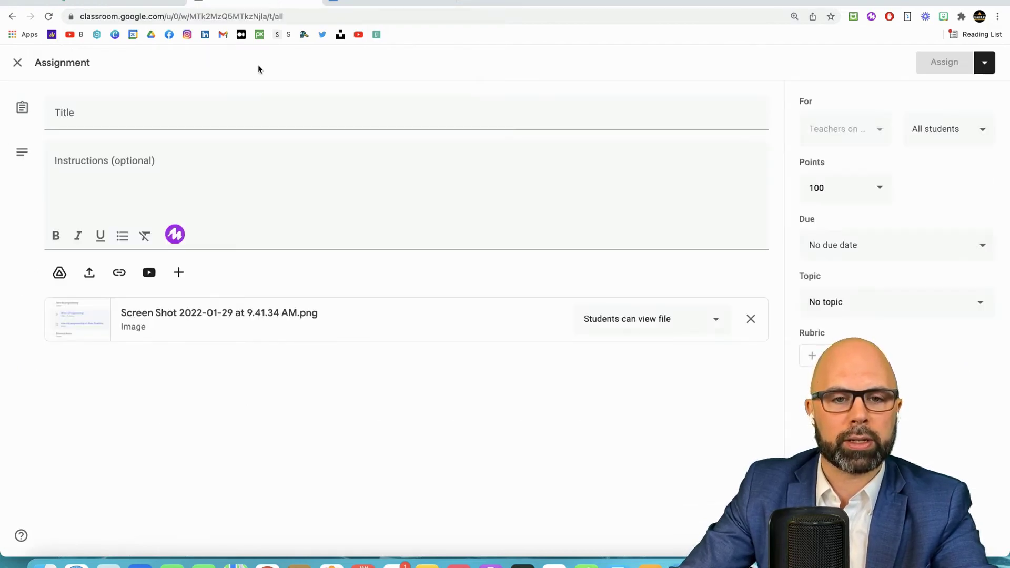
pyautogui.click(197, 111)
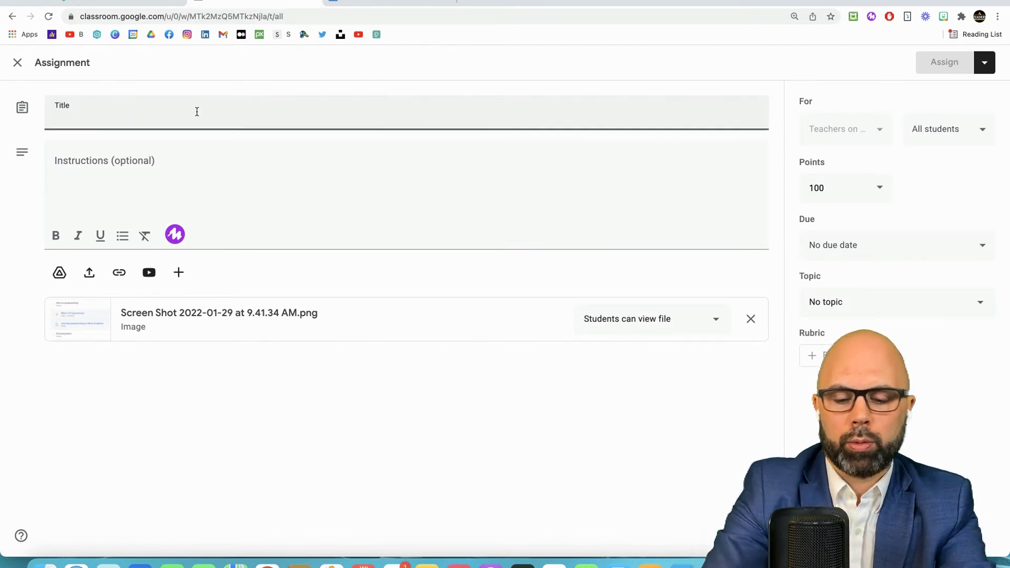
pyautogui.write('Welcome to Khan Aca')
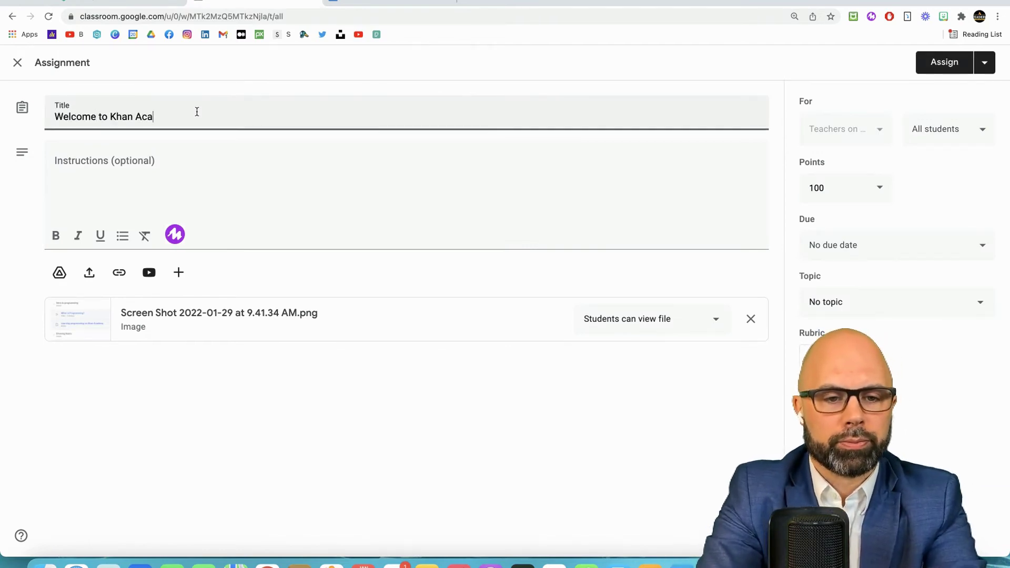
pyautogui.write("demy! Let's start with Intro to")
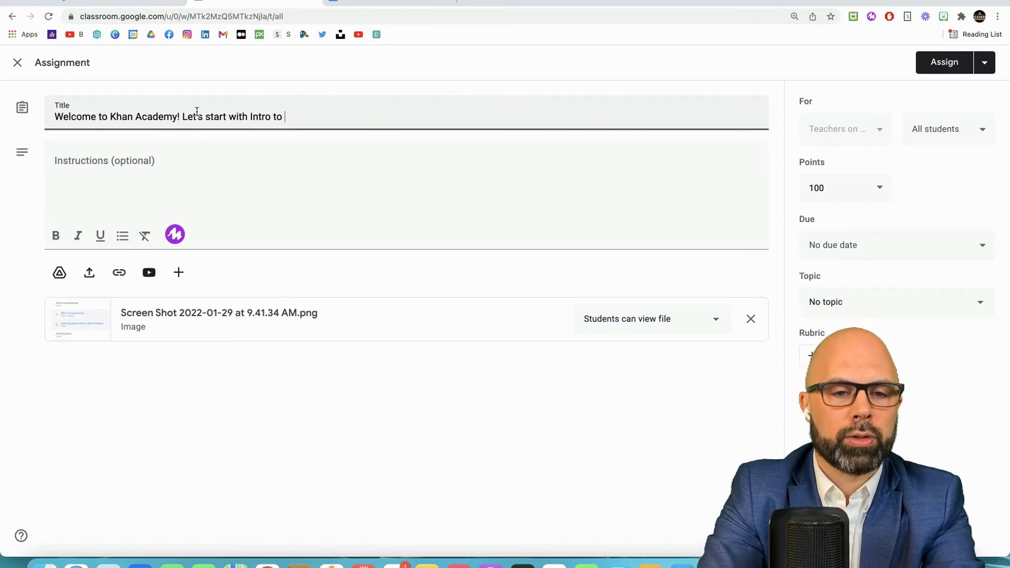
pyautogui.click(121, 1)
pyautogui.click(227, 1)
pyautogui.write('Programming and Drawing Basics.')
pyautogui.press('Tab')
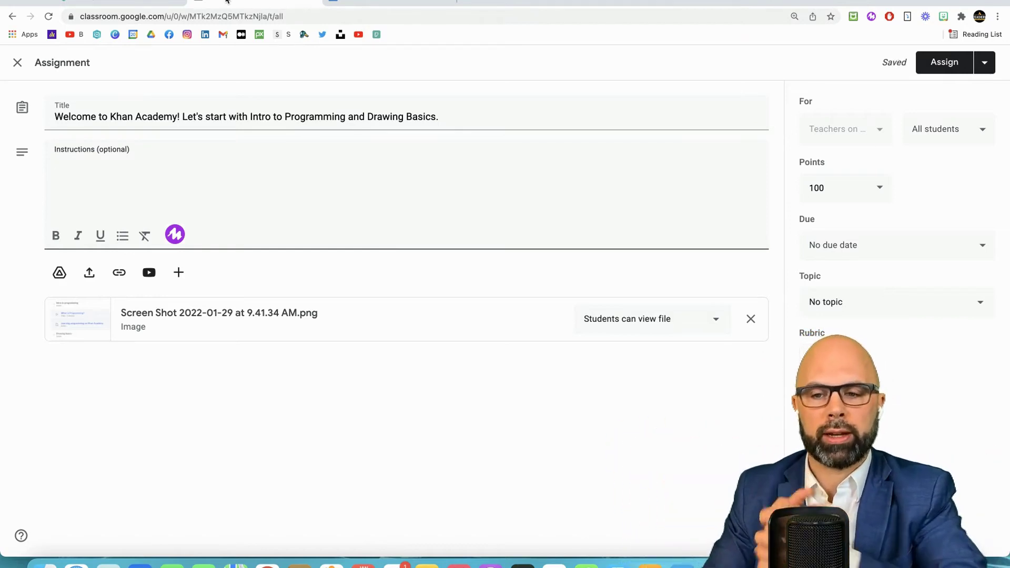
pyautogui.write('Follow along')
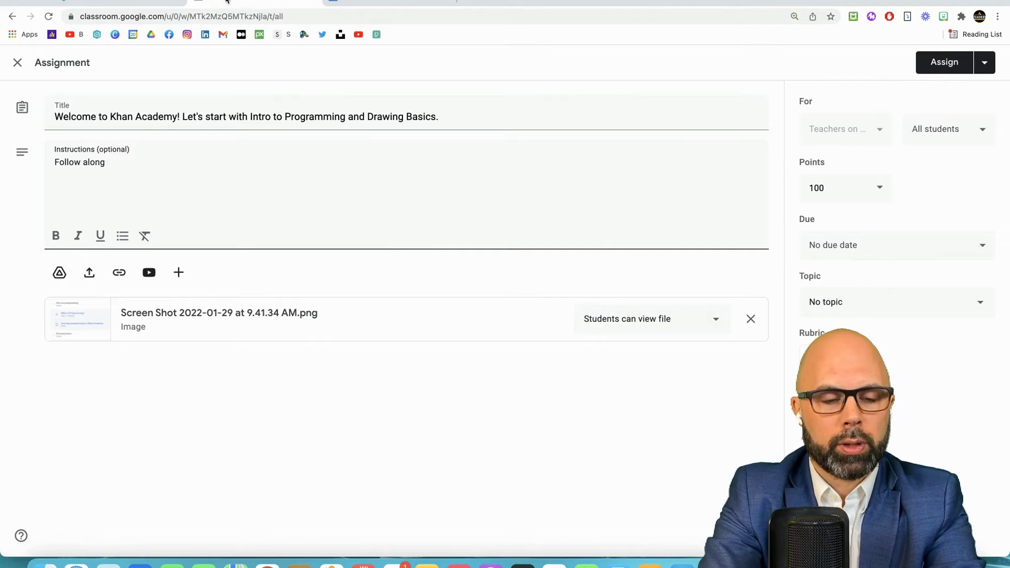
pyautogui.write(' with the Khan Academy course ')
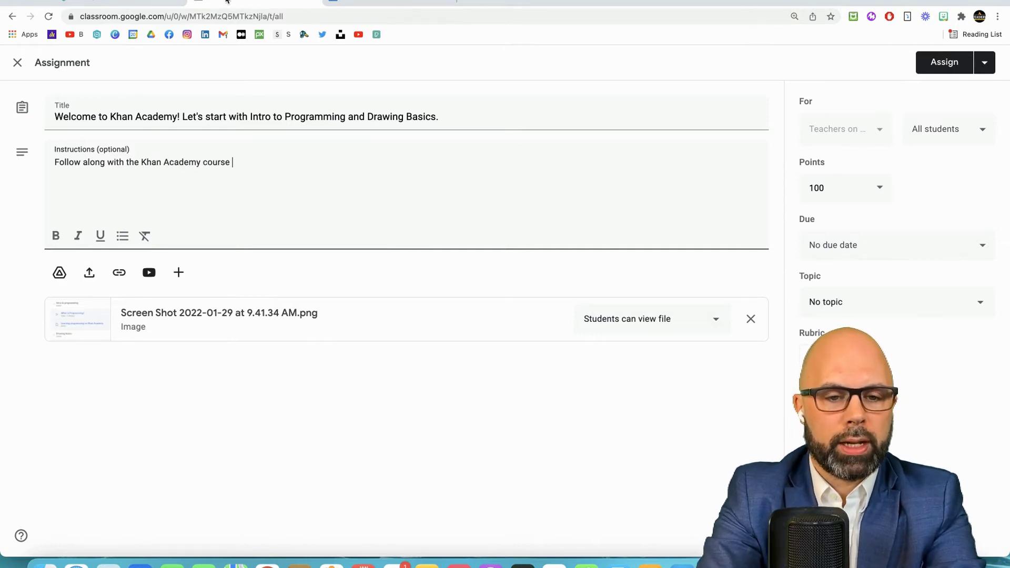
pyautogui.write('as you begin to learn how ')
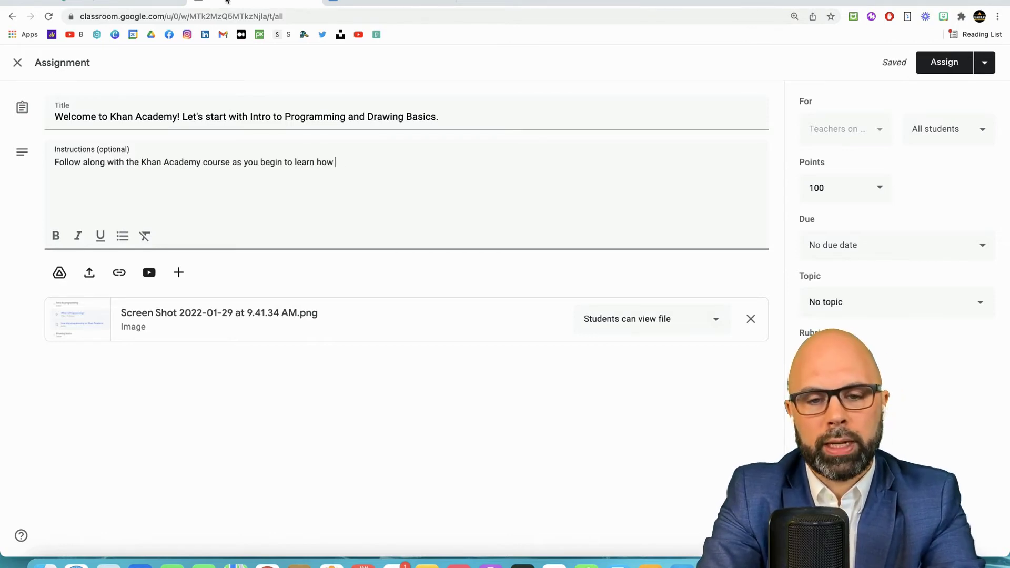
pyautogui.write('to code using Javascript!')
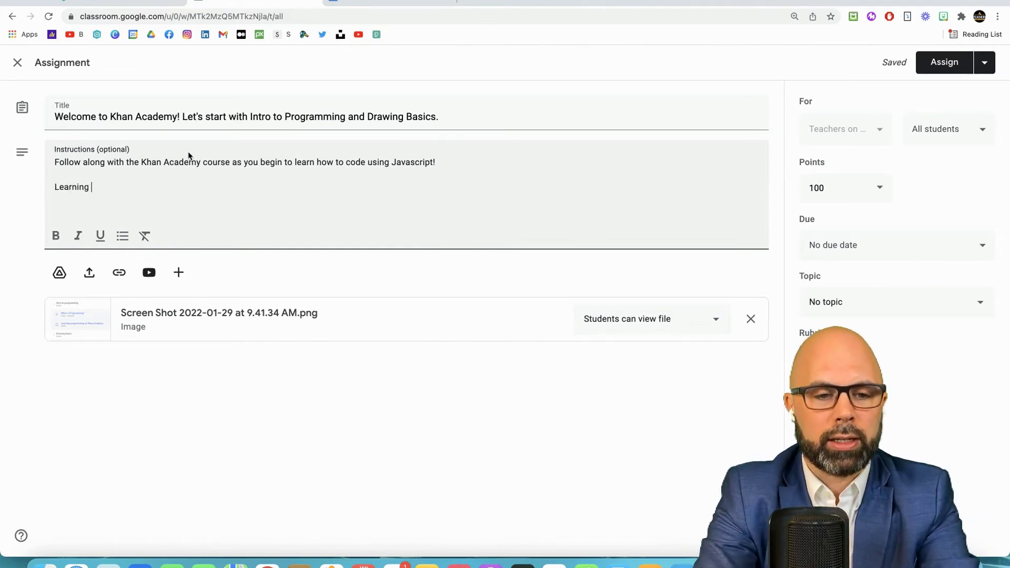
# Finish the 'Learning Target: I can ...' line and move a 🎯 emoji to its start.
pyautogui.write('Target: I can ...')
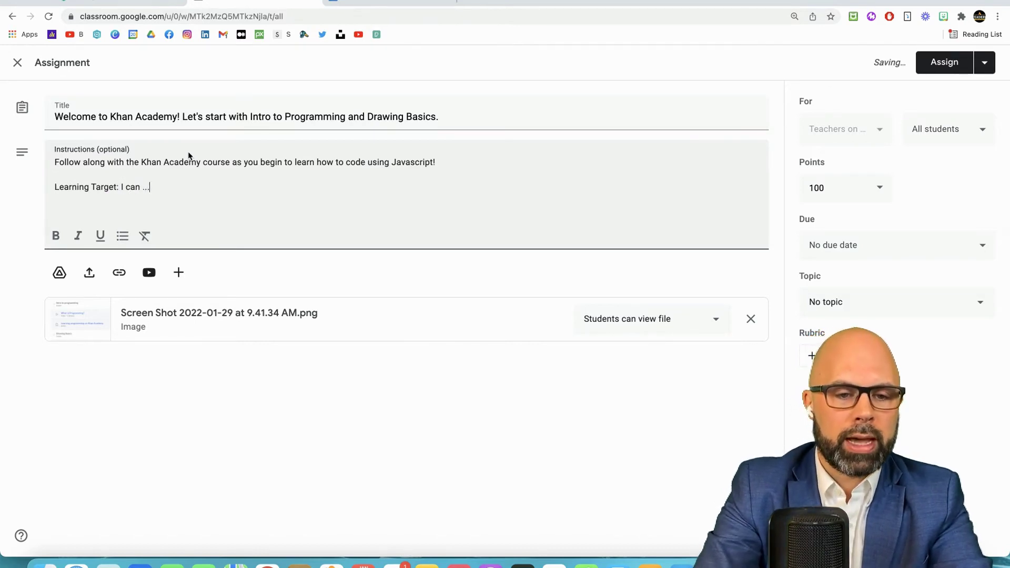
pyautogui.press('super+Right')
pyautogui.press('ctrl+super+space')
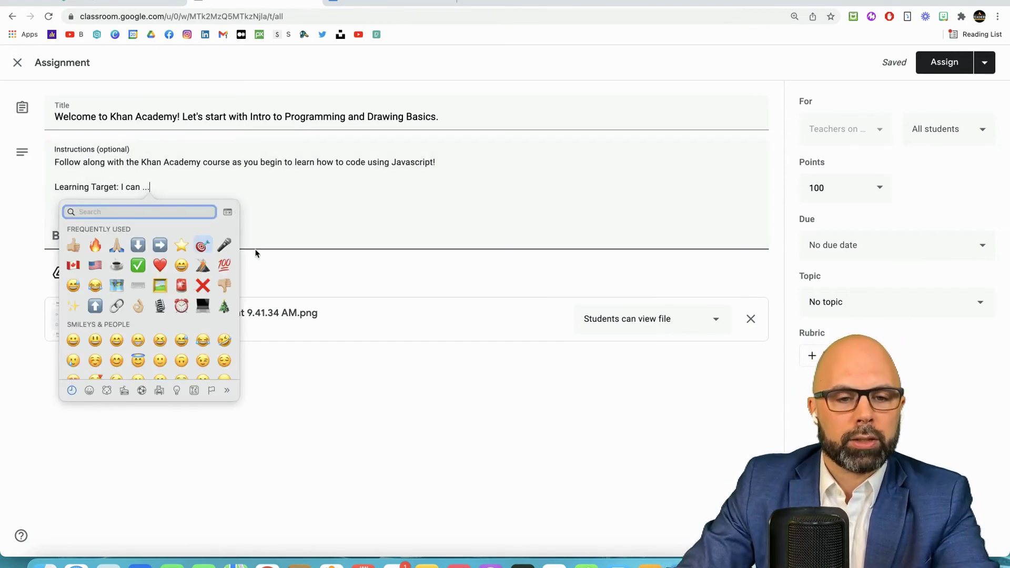
pyautogui.click(300, 214)
pyautogui.hotkey('shift', 'Left')
pyautogui.press('super+x')
pyautogui.press('super+Left')
pyautogui.press('super+v')
pyautogui.press('super+Right')
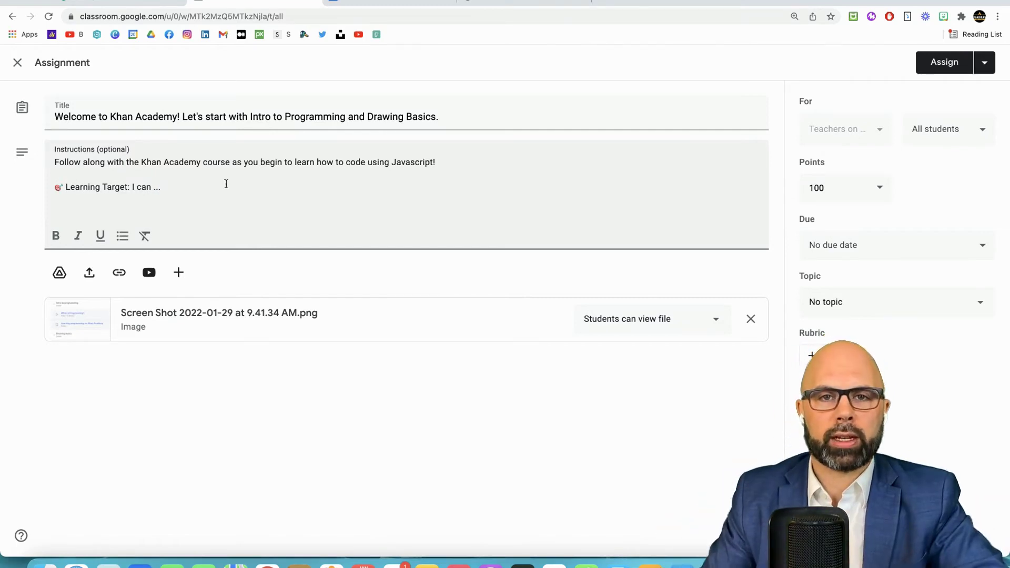
pyautogui.click(515, 3)
# Scroll the ADST 8 curriculum page to the Curricular Competency and Content sections.
pyautogui.scroll(10, 534, 333)
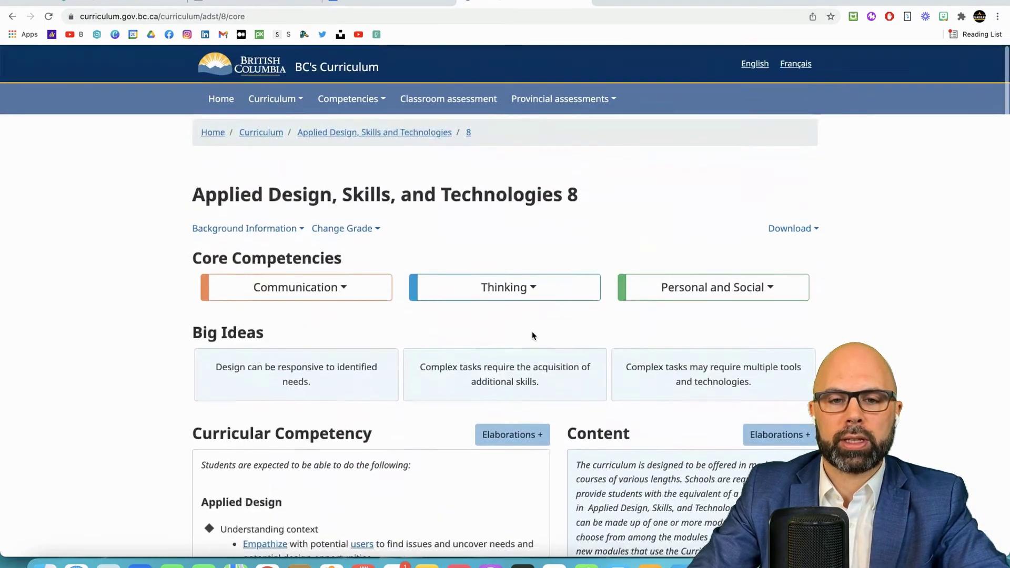
pyautogui.scroll(-7, 882, 316)
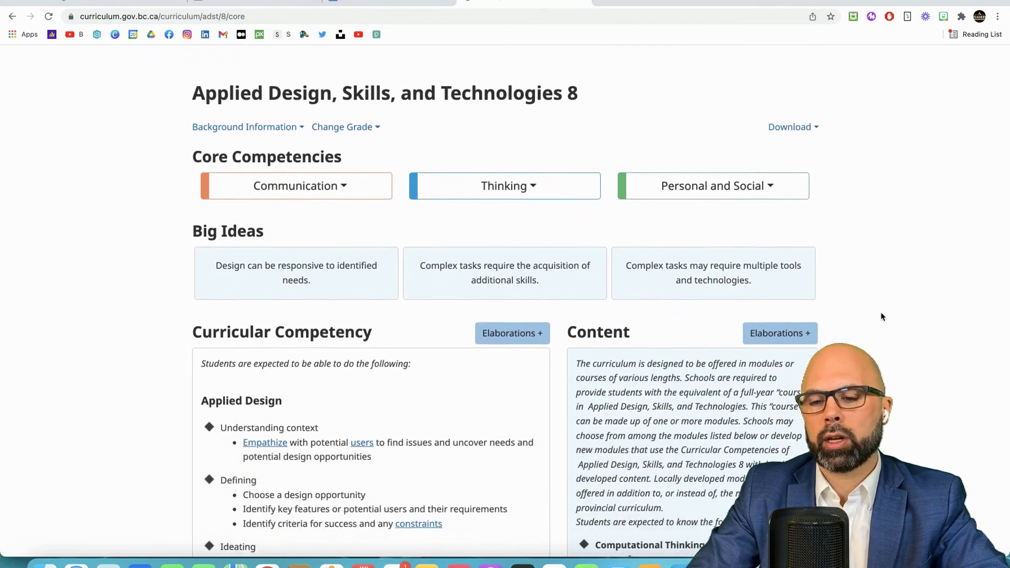
pyautogui.scroll(-1, 882, 316)
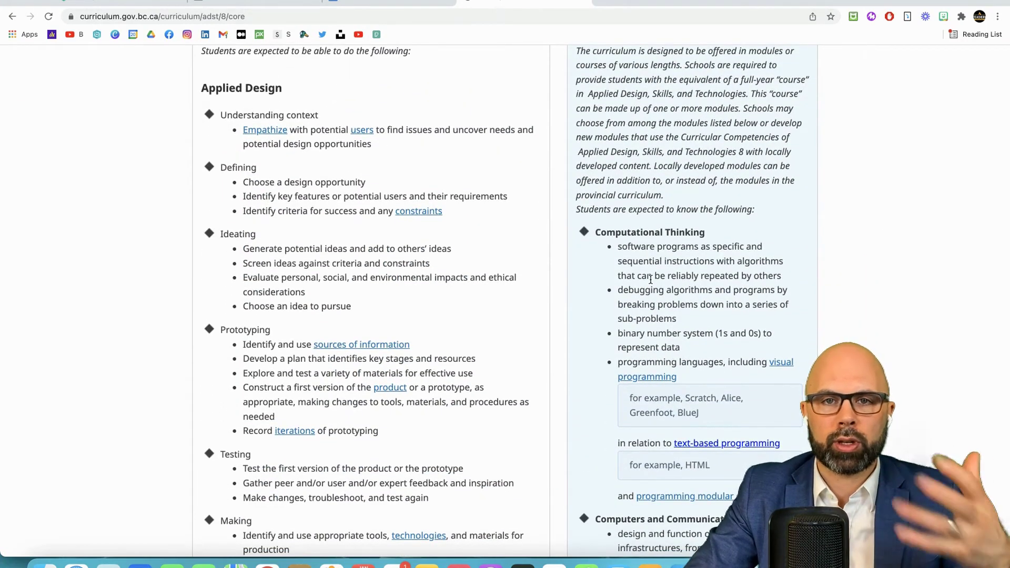
# Paste the learning target, delete the duplicated prefix, and change 'use' to 'apply'.
pyautogui.click(257, 3)
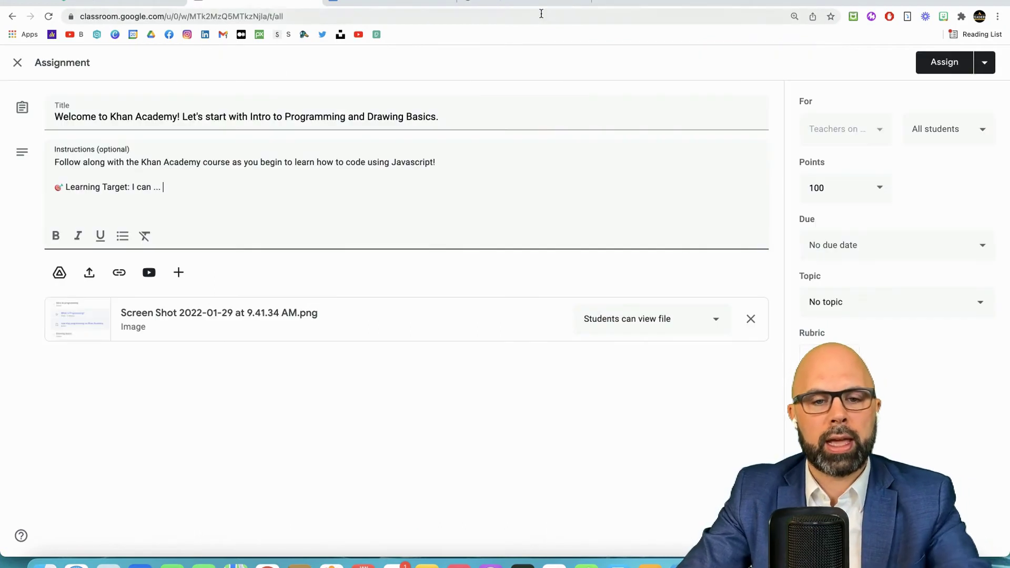
pyautogui.press('super+v')
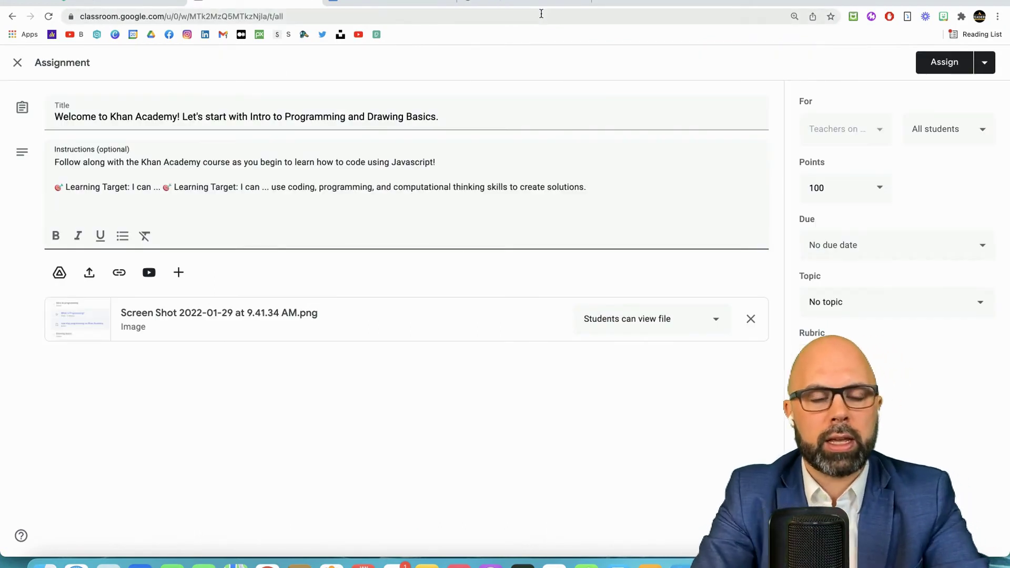
pyautogui.hotkey('alt', 'Right')
pyautogui.hotkey('alt', 'Right')
pyautogui.hotkey('alt', 'Right')
pyautogui.hotkey('alt', 'Right')
pyautogui.hotkey('alt', 'Right')
pyautogui.hotkey('alt', 'Right')
pyautogui.hotkey('shift', 'alt', 'Right')
pyautogui.hotkey('shift', 'alt', 'Right')
pyautogui.hotkey('shift', 'alt', 'Right')
pyautogui.hotkey('shift', 'alt', 'Right')
pyautogui.hotkey('shift', 'alt', 'Right')
pyautogui.hotkey('shift', 'alt', 'Right')
pyautogui.press('BackSpace')
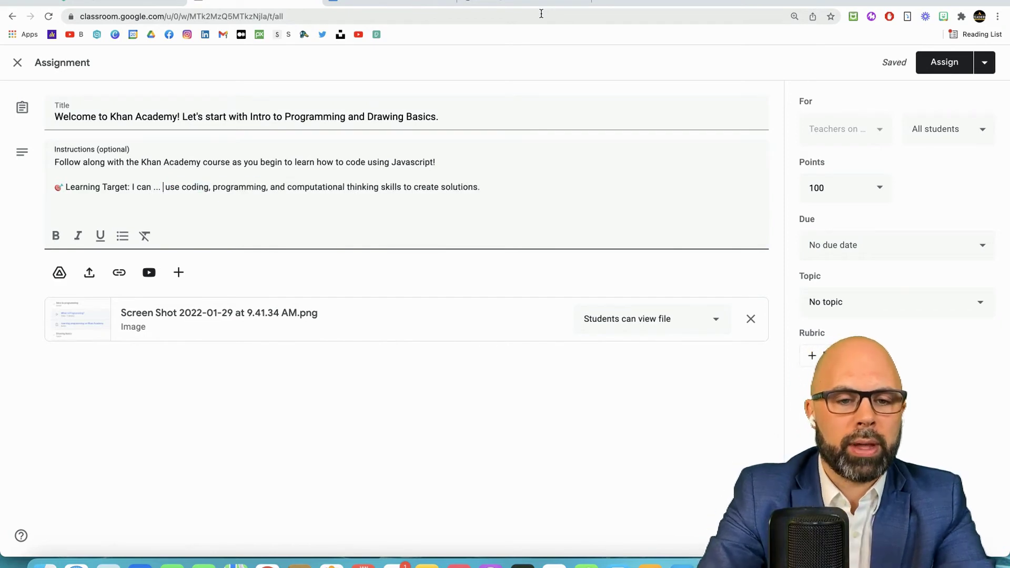
pyautogui.hotkey('shift', 'alt', 'Right')
pyautogui.write('apply')
pyautogui.hotkey('alt', 'Right')
pyautogui.hotkey('alt', 'Right')
pyautogui.hotkey('alt', 'Right')
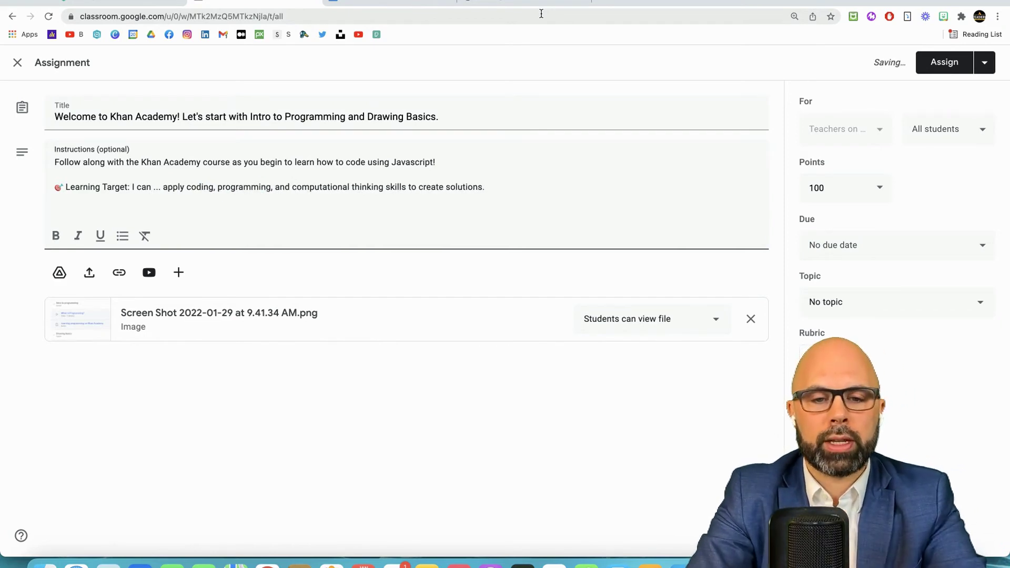
# Make the assignment ungraded and due Fri, Feb 25.
pyautogui.click(846, 187)
pyautogui.click(829, 216)
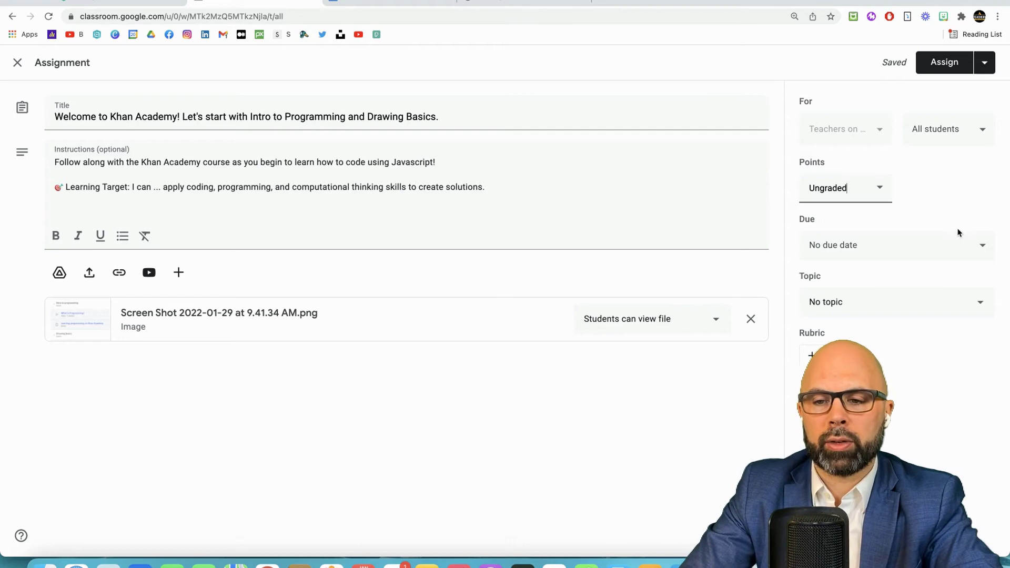
pyautogui.click(937, 245)
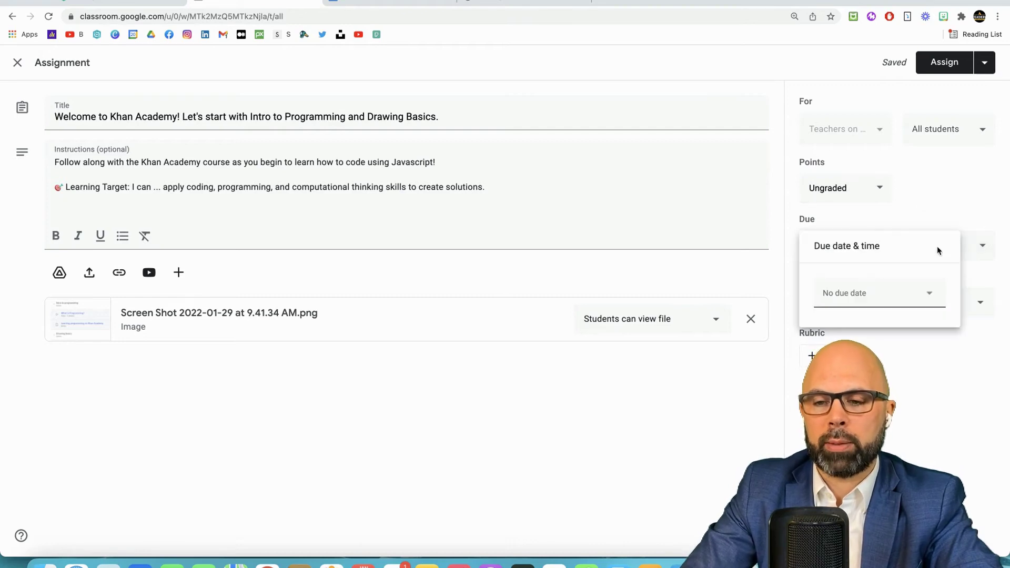
pyautogui.click(887, 303)
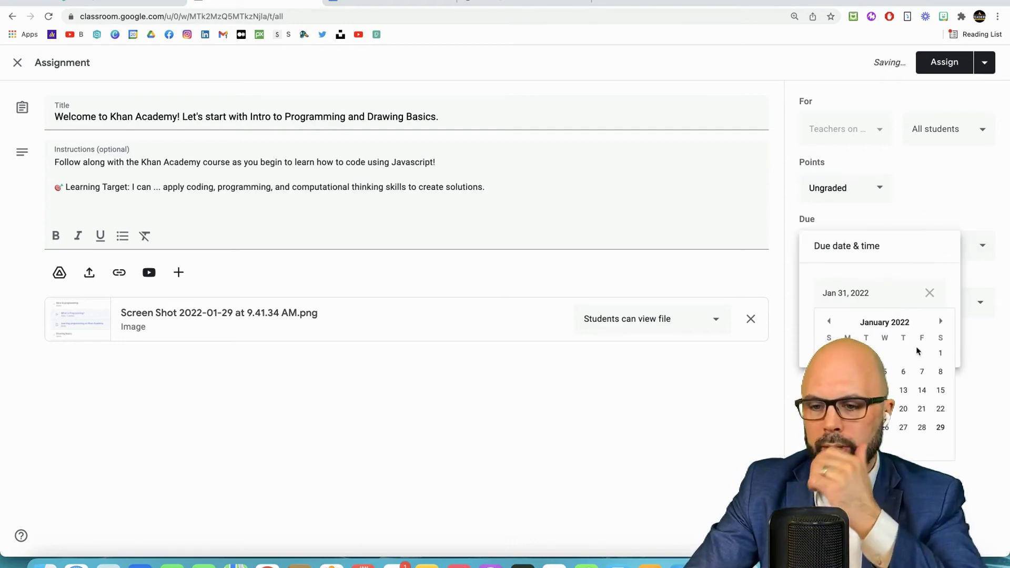
pyautogui.click(939, 322)
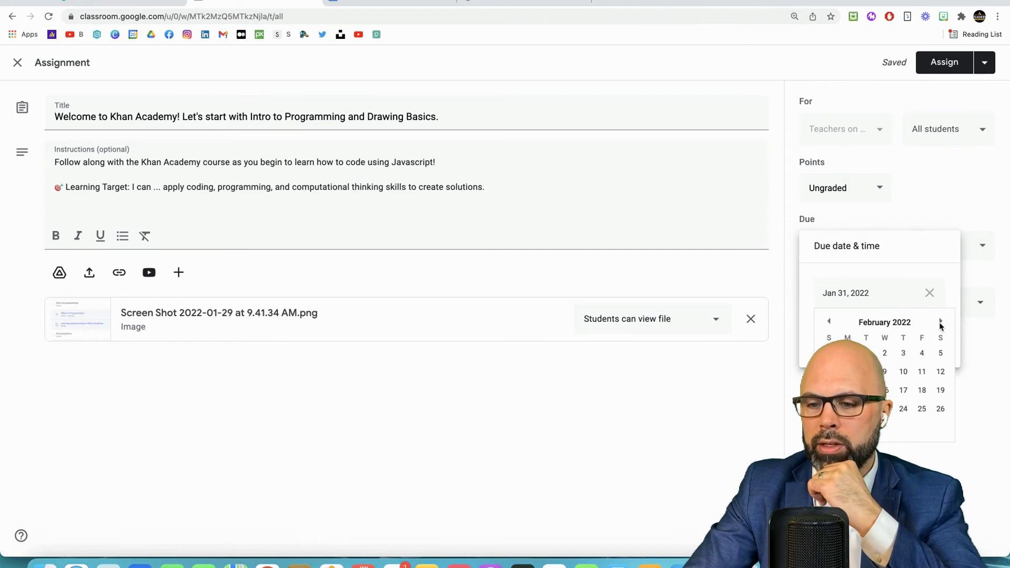
pyautogui.click(921, 354)
pyautogui.click(913, 433)
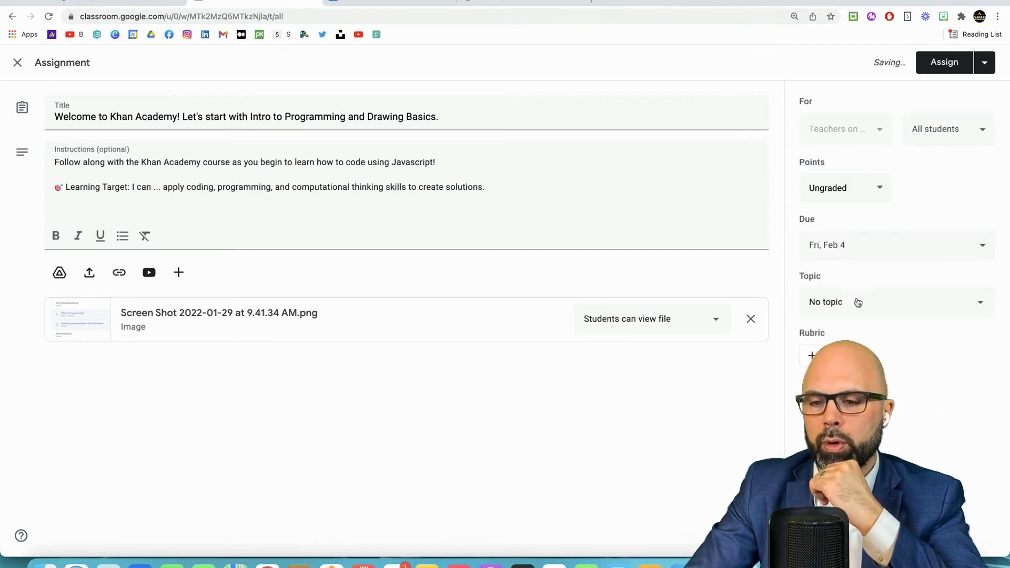
pyautogui.click(920, 251)
pyautogui.click(888, 299)
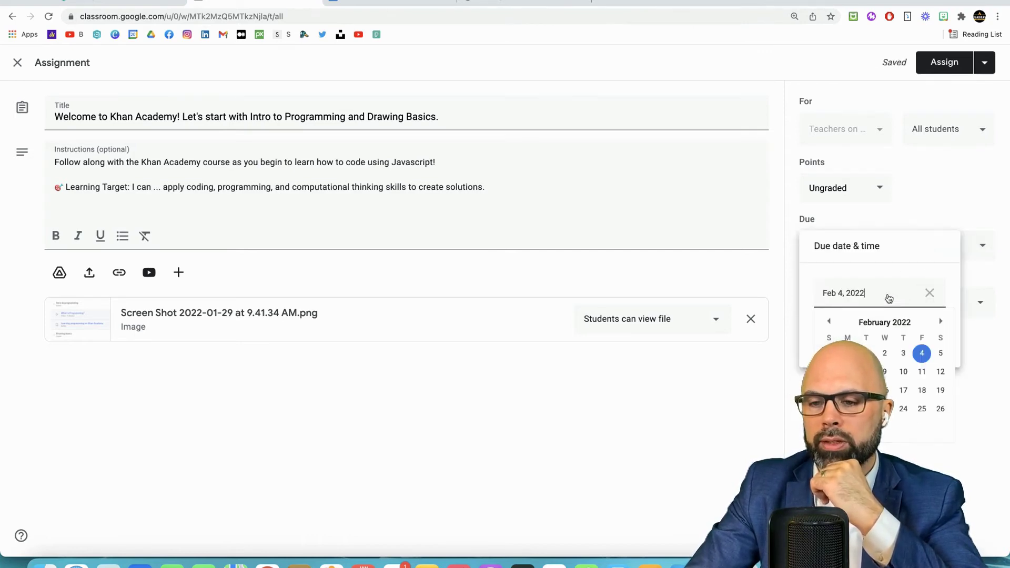
pyautogui.click(922, 410)
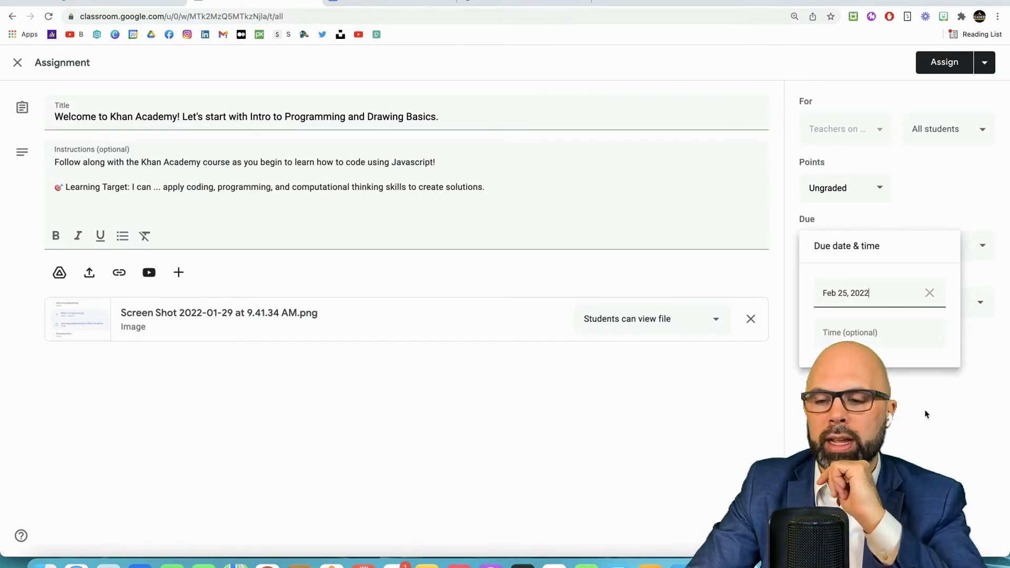
pyautogui.click(889, 437)
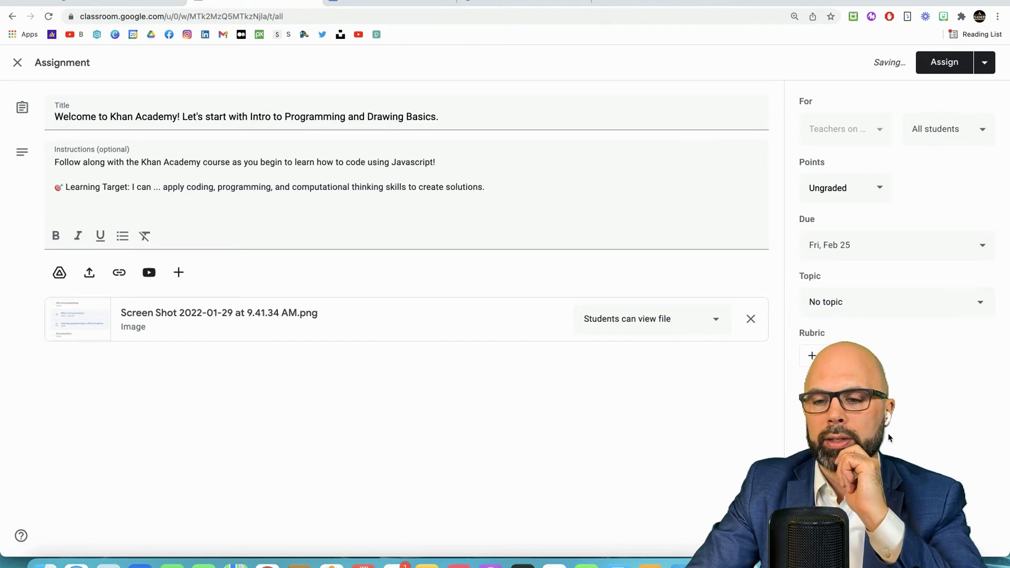
# File the assignment under the Khan Academy topic.
pyautogui.click(903, 311)
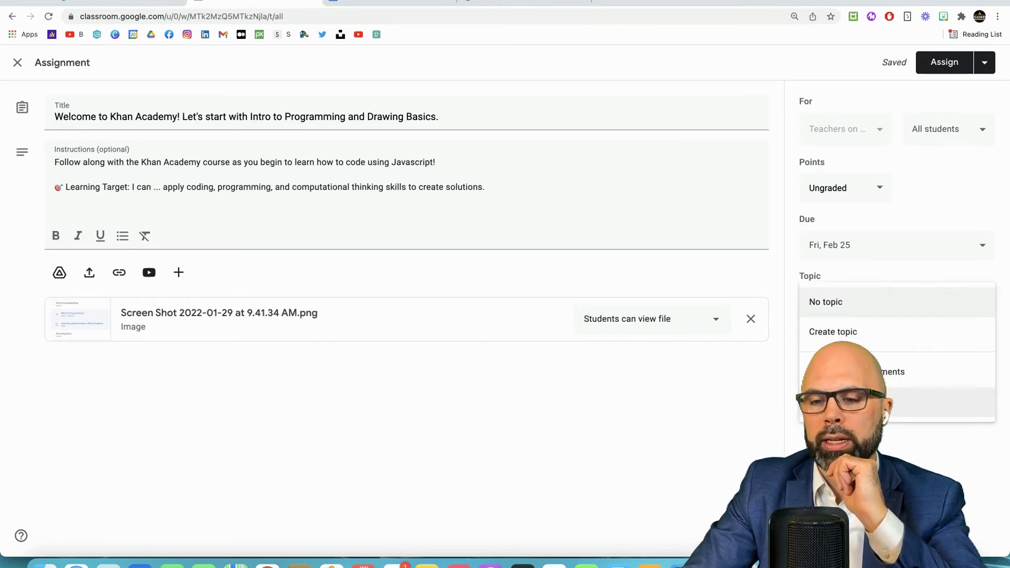
pyautogui.click(936, 401)
pyautogui.click(531, 163)
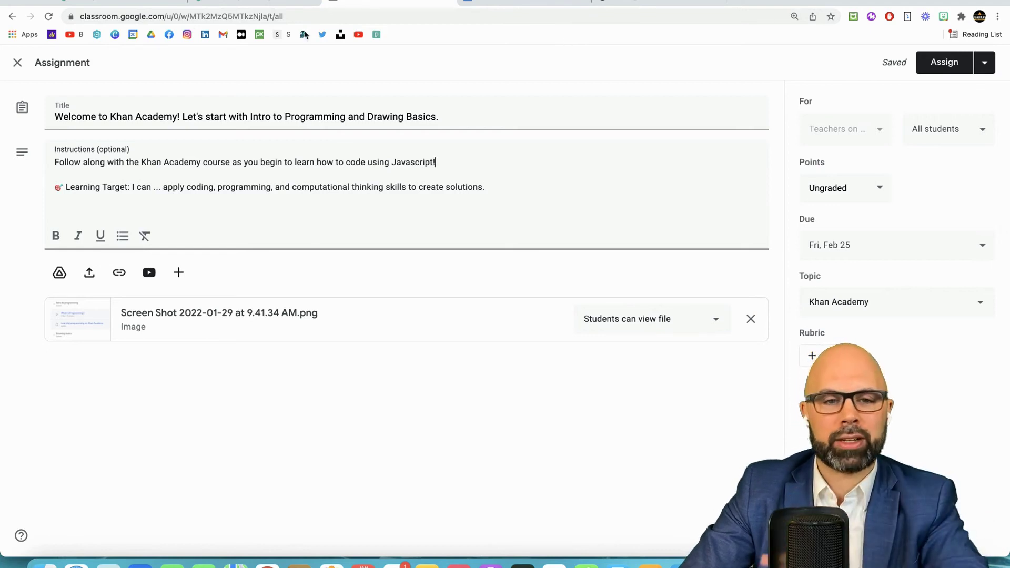
# Log out of the Khan Academy teacher account and copy the khanacademy.org homepage address.
pyautogui.click(121, 3)
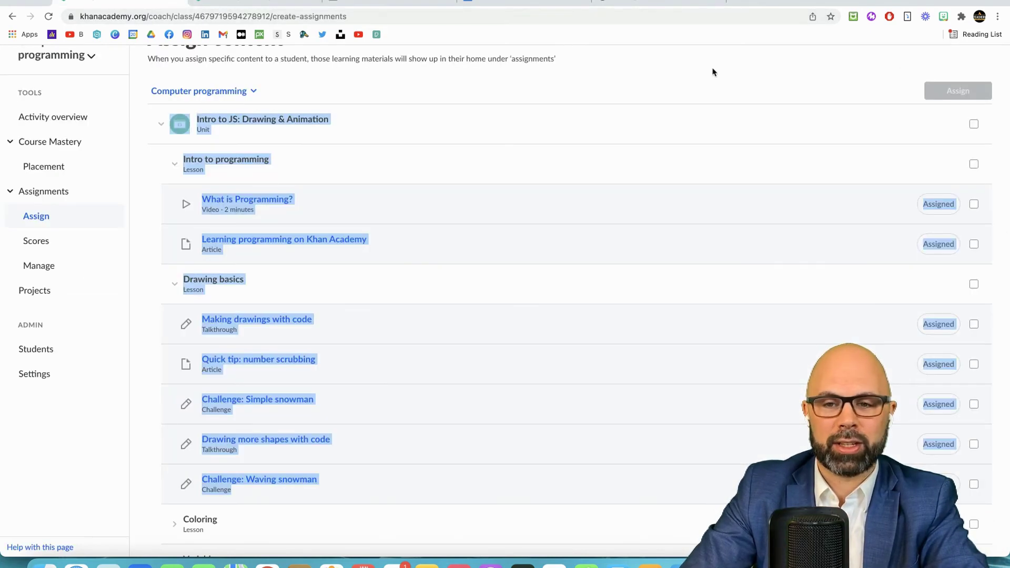
pyautogui.scroll(3, 715, 75)
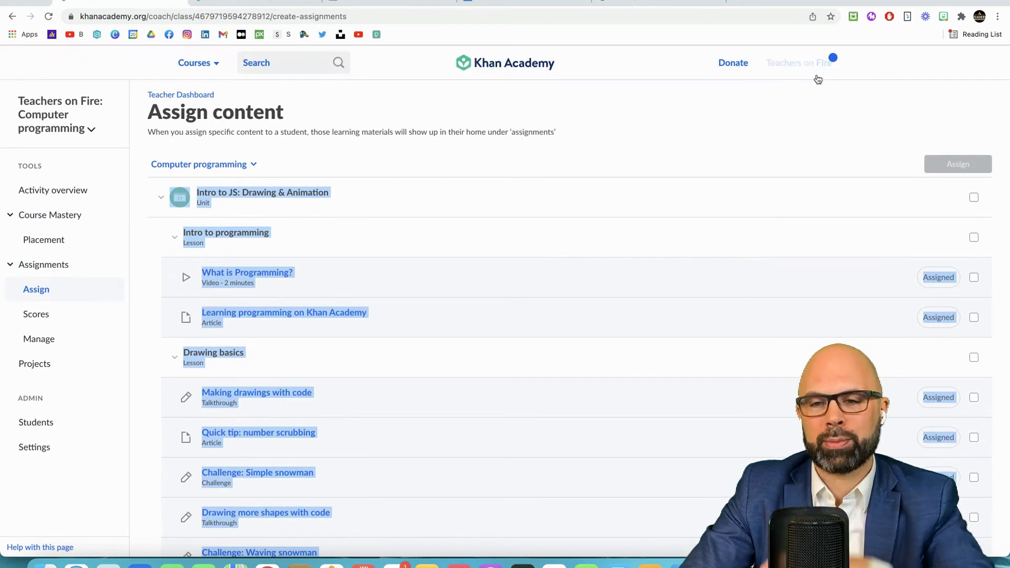
pyautogui.click(787, 64)
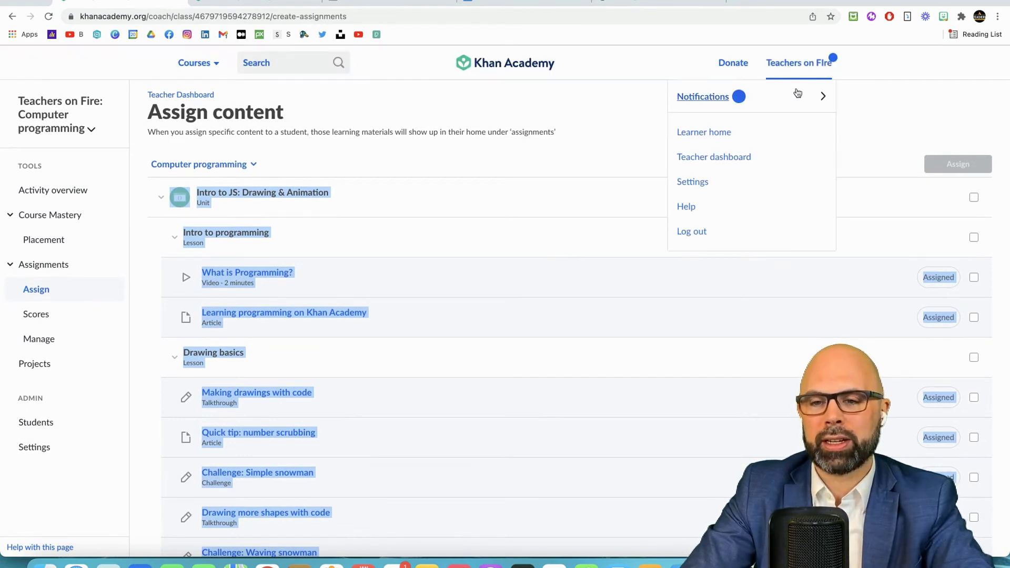
pyautogui.click(693, 231)
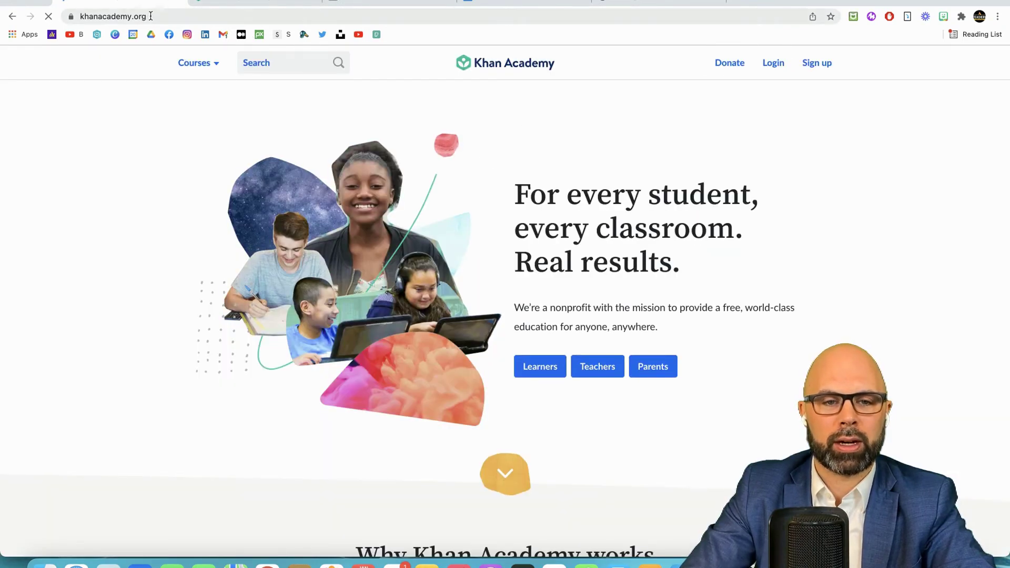
pyautogui.click(161, 17)
pyautogui.press('super+c')
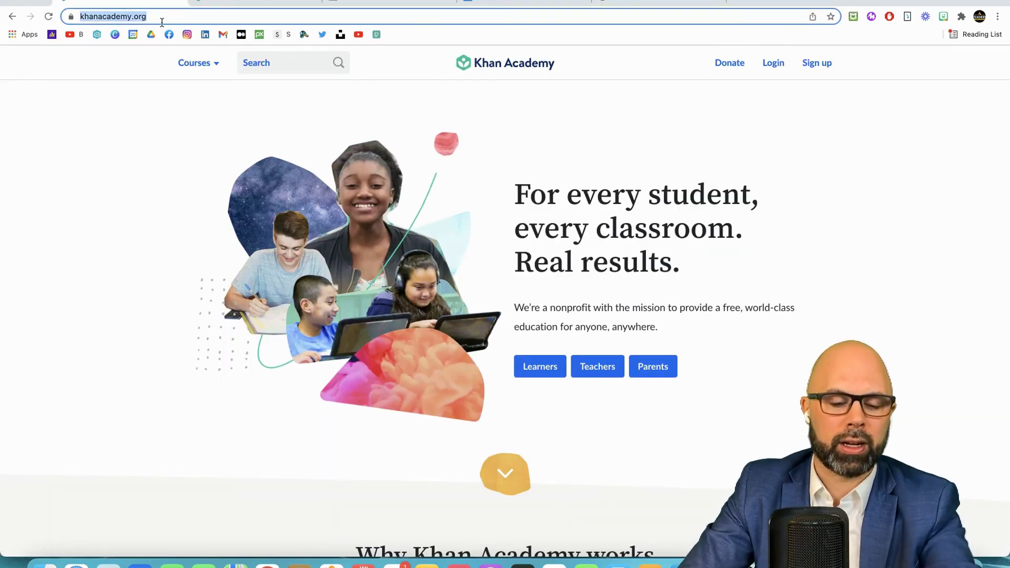
# Add the pasted khanacademy.org link as an attachment on the assignment.
pyautogui.click(389, 3)
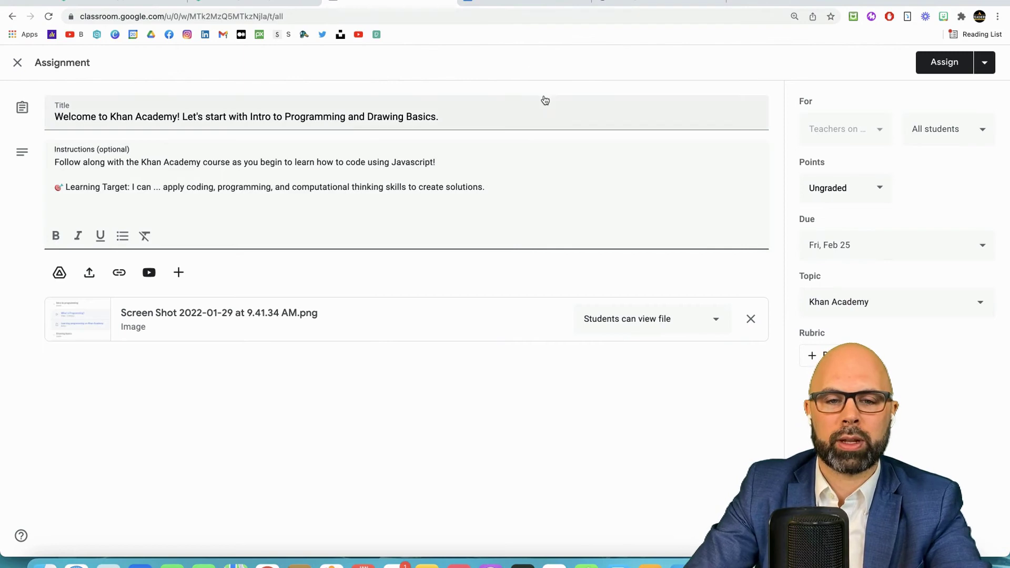
pyautogui.click(119, 273)
pyautogui.press('super+v')
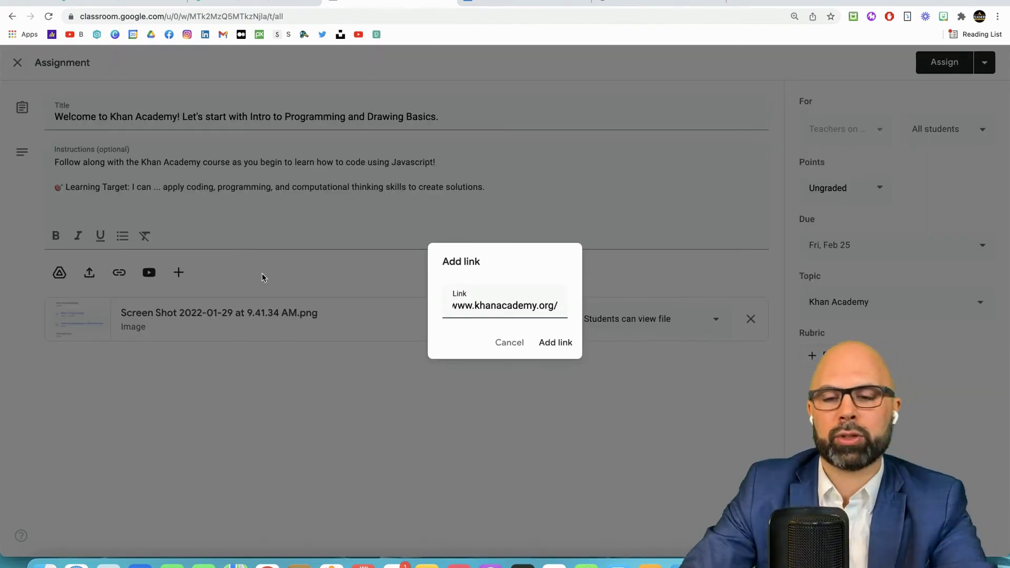
pyautogui.click(553, 344)
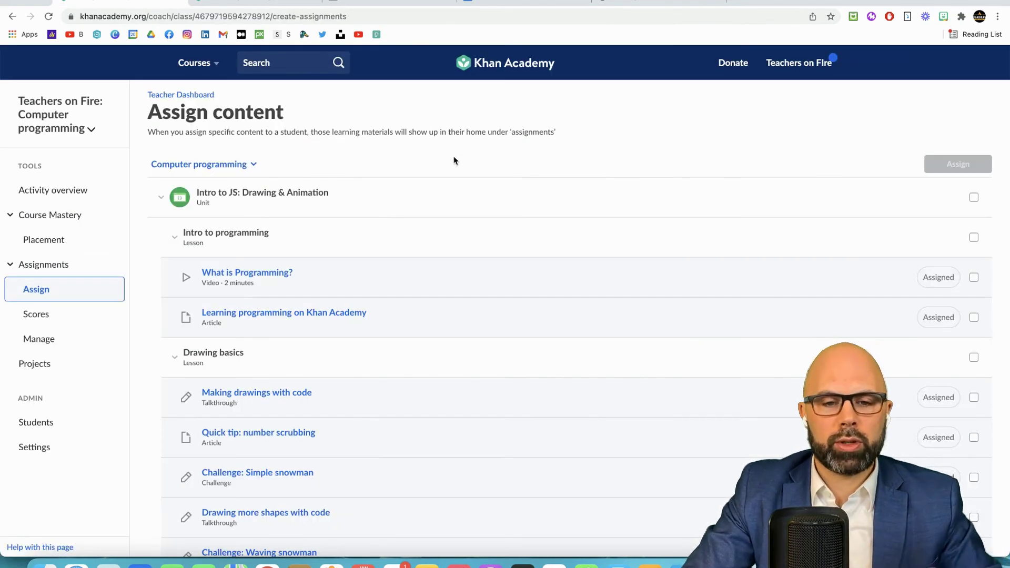
# Browse the Intro to JS unit lessons, then go to the assignment scores page.
pyautogui.scroll(-2, 455, 160)
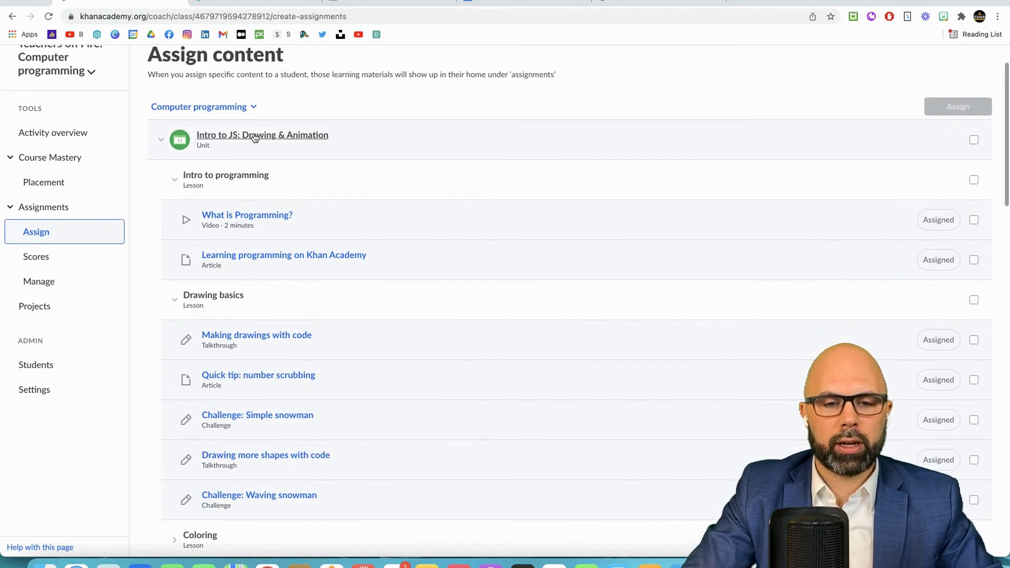
pyautogui.moveTo(341, 510)
pyautogui.mouseDown()
pyautogui.moveTo(189, 181)
pyautogui.moveTo(195, 137)
pyautogui.mouseUp()
pyautogui.click(194, 137)
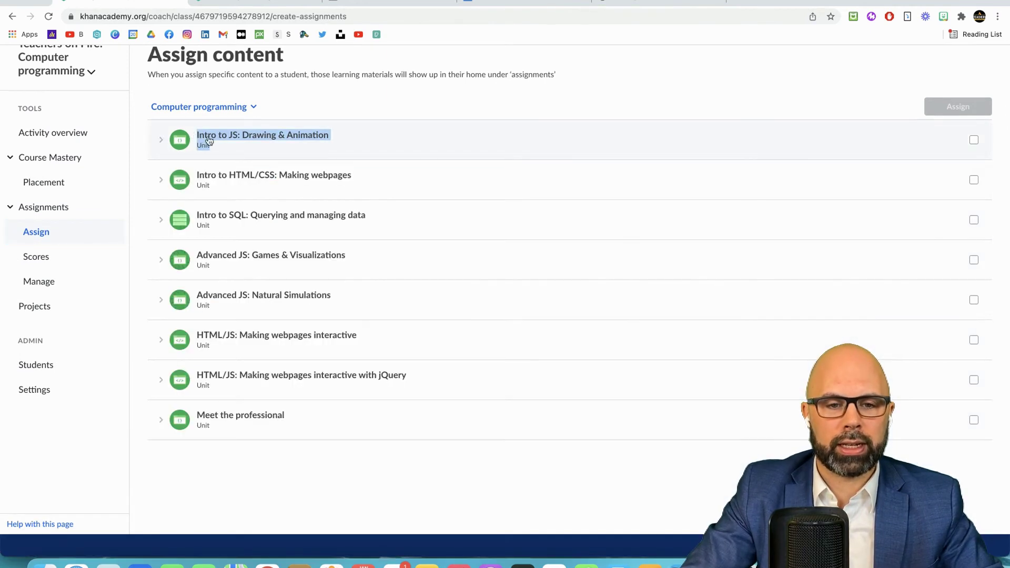
pyautogui.click(162, 144)
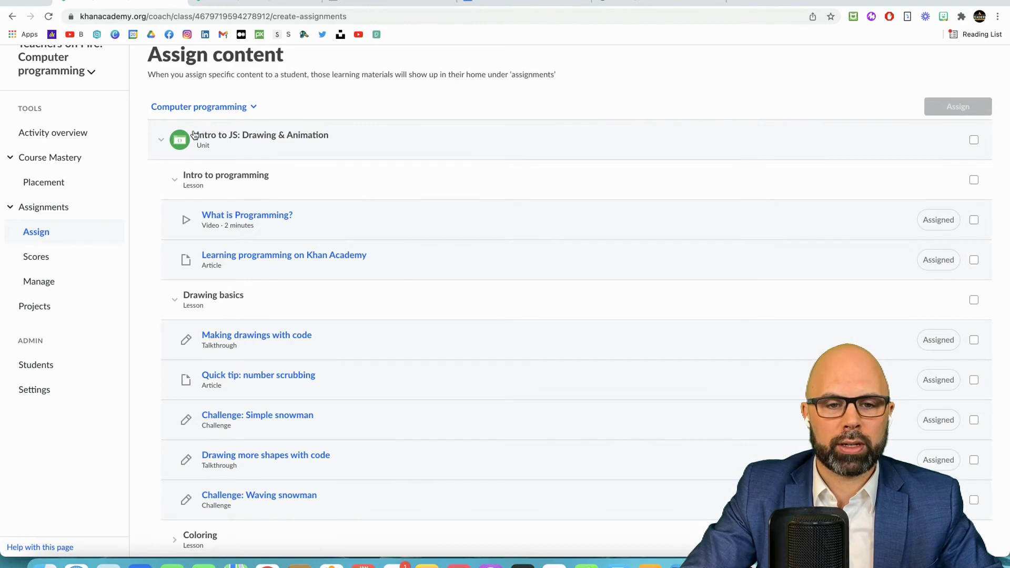
pyautogui.moveTo(193, 136); pyautogui.dragTo(324, 506)
pyautogui.click(323, 504)
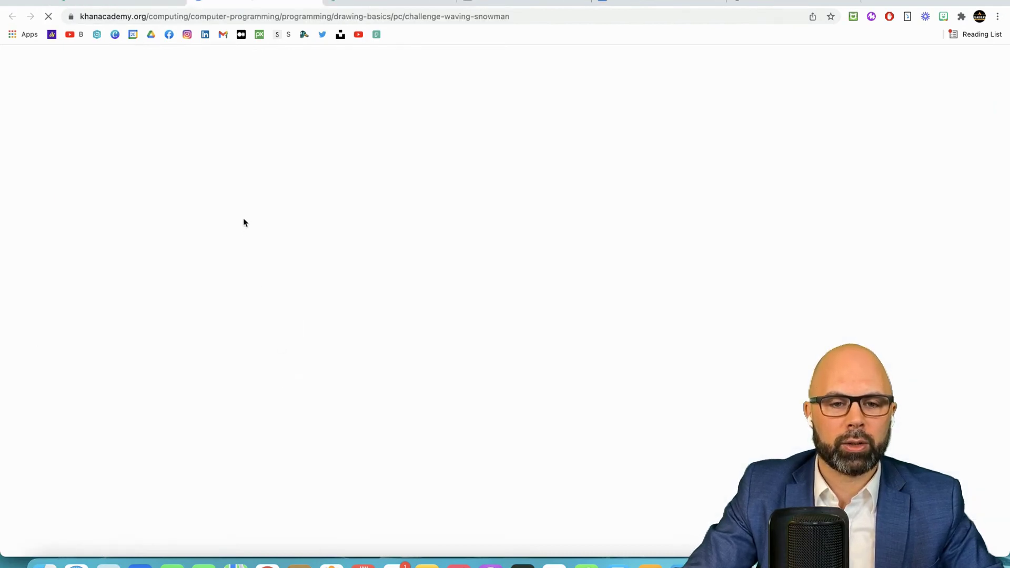
pyautogui.press('super+bracketleft')
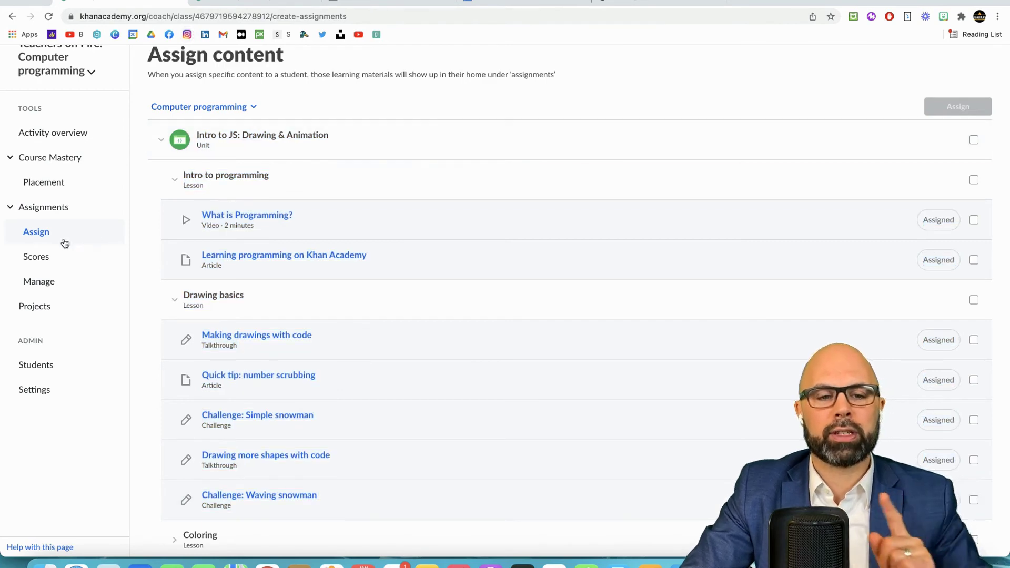
pyautogui.click(37, 260)
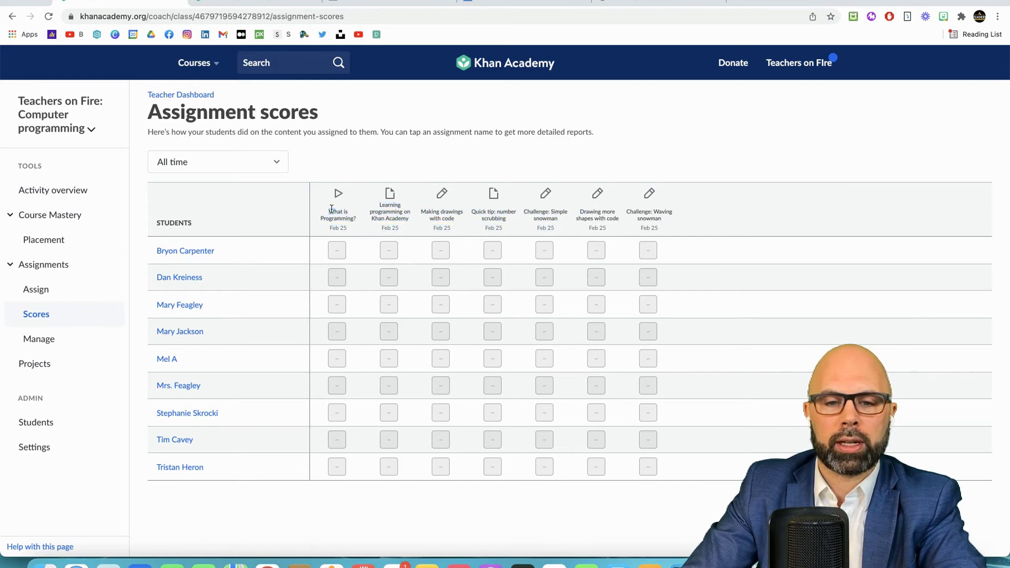
# Copy the seven assigned lesson titles from the scores page.
pyautogui.moveTo(334, 214); pyautogui.dragTo(669, 227)
pyautogui.press('super+c')
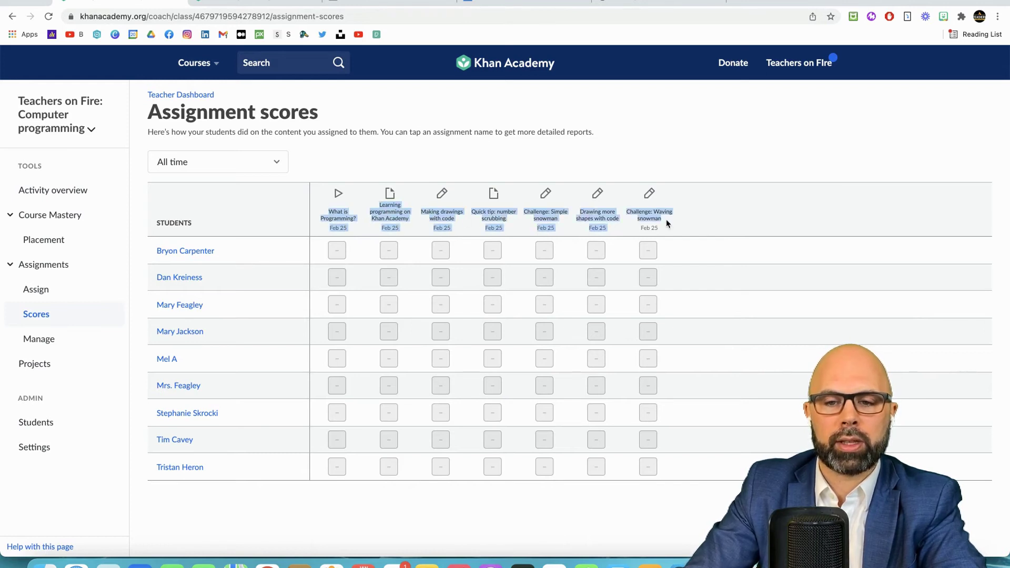
pyautogui.rightClick(604, 213)
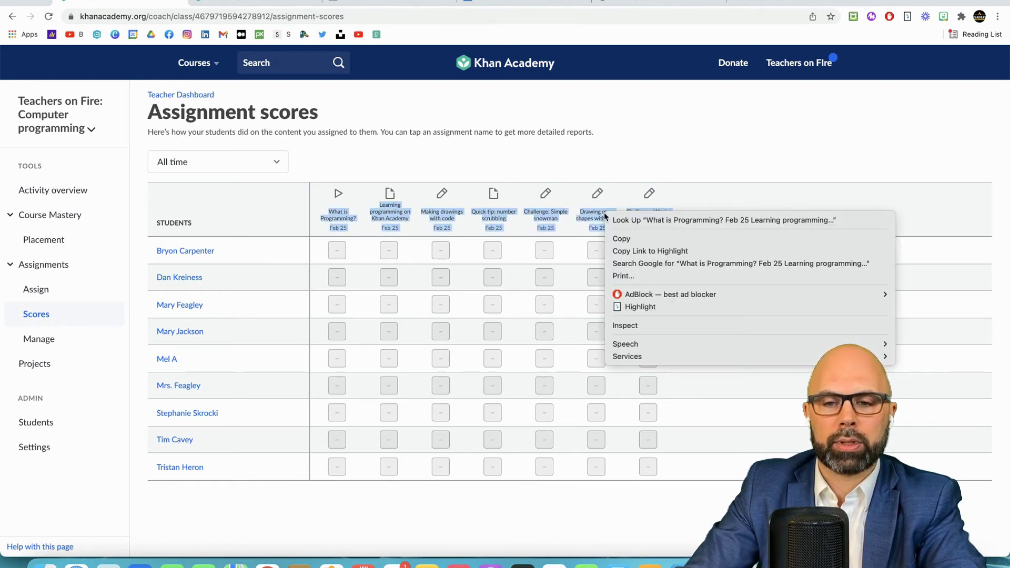
pyautogui.click(629, 240)
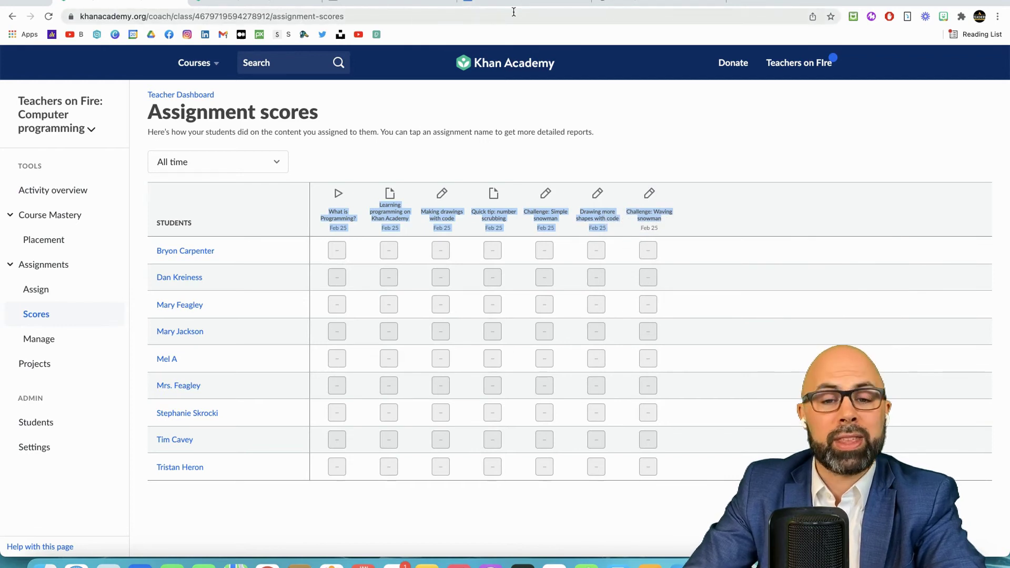
# Paste the lesson list into the Classroom instructions above the learning target.
pyautogui.click(401, 2)
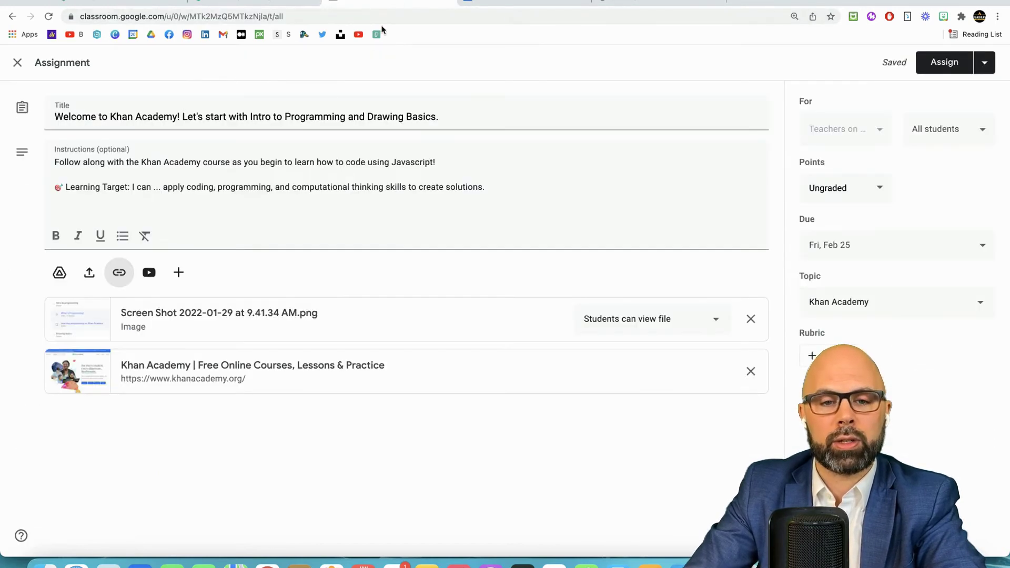
pyautogui.click(457, 159)
pyautogui.press('Return')
pyautogui.press('super+v')
pyautogui.press('Up')
pyautogui.press('Up')
pyautogui.press('Up')
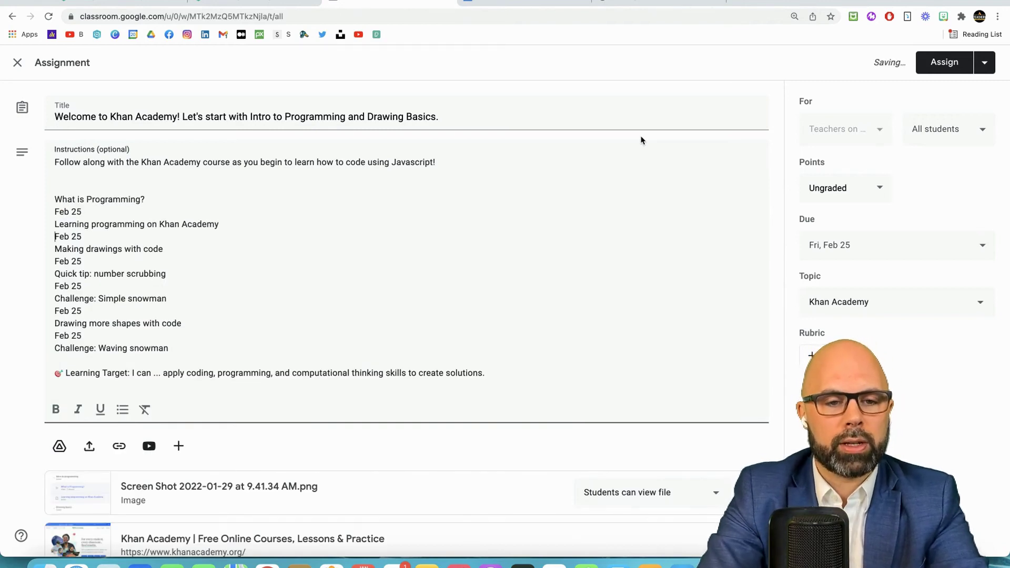
pyautogui.press('BackSpace')
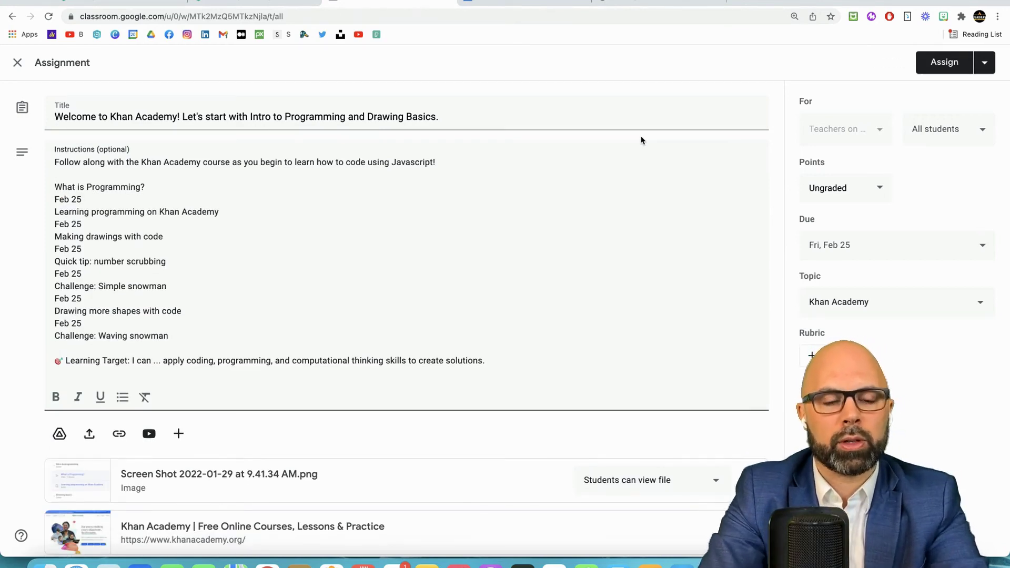
# Star 'What is Programming?' and the next two lessons, deleting their Feb 25 lines.
pyautogui.press('Down')
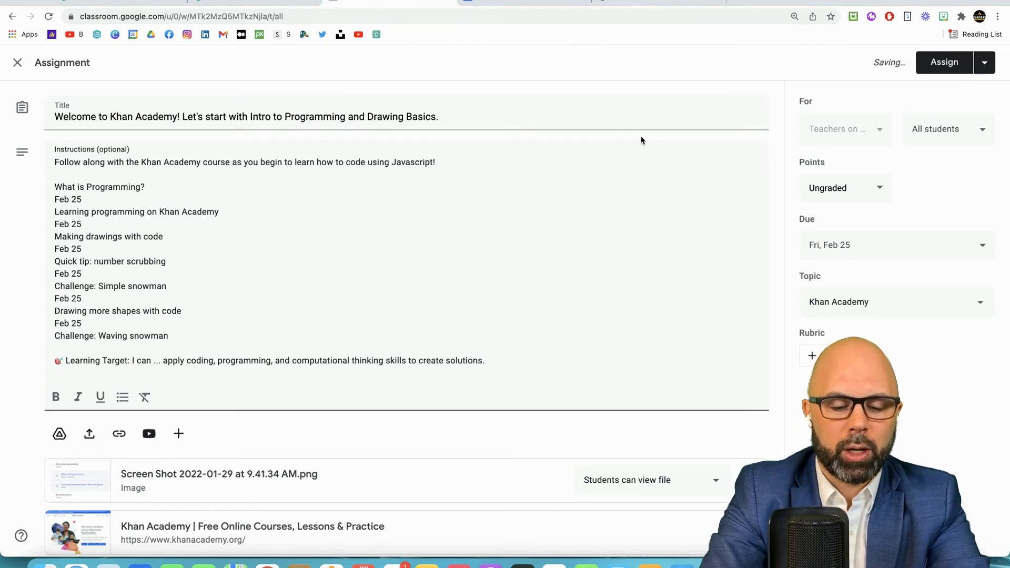
pyautogui.press('ctrl+super+space')
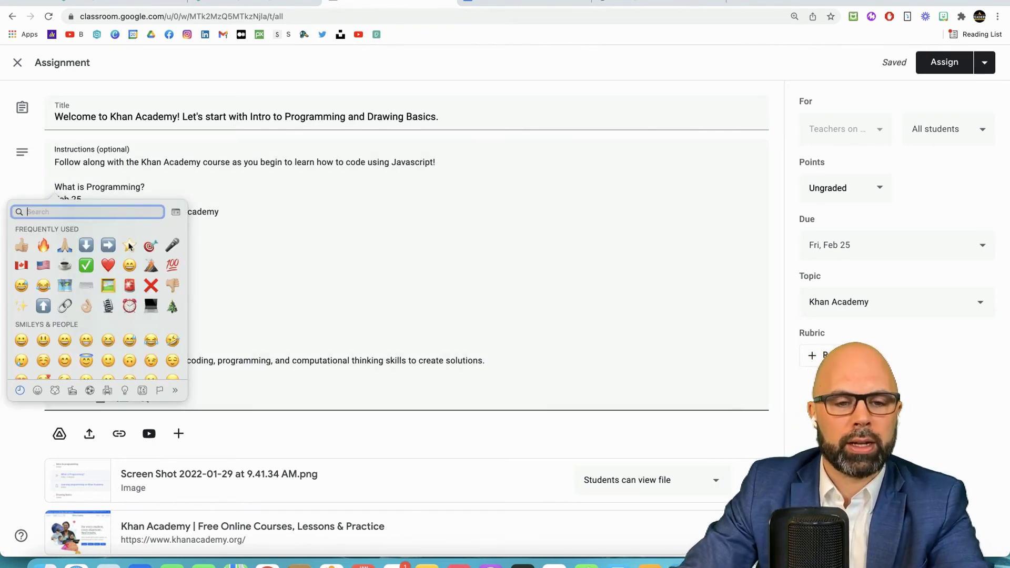
pyautogui.click(129, 245)
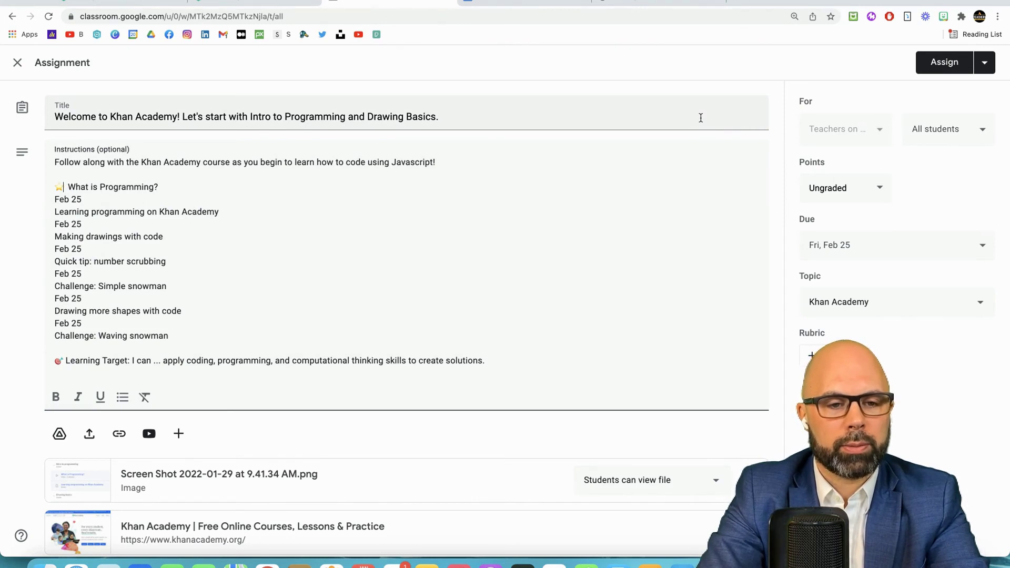
pyautogui.press('Down')
pyautogui.hotkey('shift', 'End')
pyautogui.press('BackSpace')
pyautogui.write('⭐')
pyautogui.press('Down')
pyautogui.hotkey('shift', 'End')
pyautogui.press('BackSpace')
pyautogui.press('Down')
pyautogui.write('⭐')
# Star the remaining lessons through 'Challenge: Waving snowman', removing each Feb 25 line.
pyautogui.press('Down')
pyautogui.hotkey('shift', 'End')
pyautogui.press('BackSpace')
pyautogui.press('Down')
pyautogui.write('⭐')
pyautogui.press('Down')
pyautogui.hotkey('shift', 'End')
pyautogui.press('BackSpace')
pyautogui.press('Down')
pyautogui.write('⭐')
pyautogui.press('Down')
pyautogui.hotkey('shift', 'End')
pyautogui.press('BackSpace')
pyautogui.press('Down')
pyautogui.write('⭐')
pyautogui.press('Down')
pyautogui.hotkey('shift', 'End')
pyautogui.press('BackSpace')
pyautogui.press('Down')
pyautogui.press('super+v')
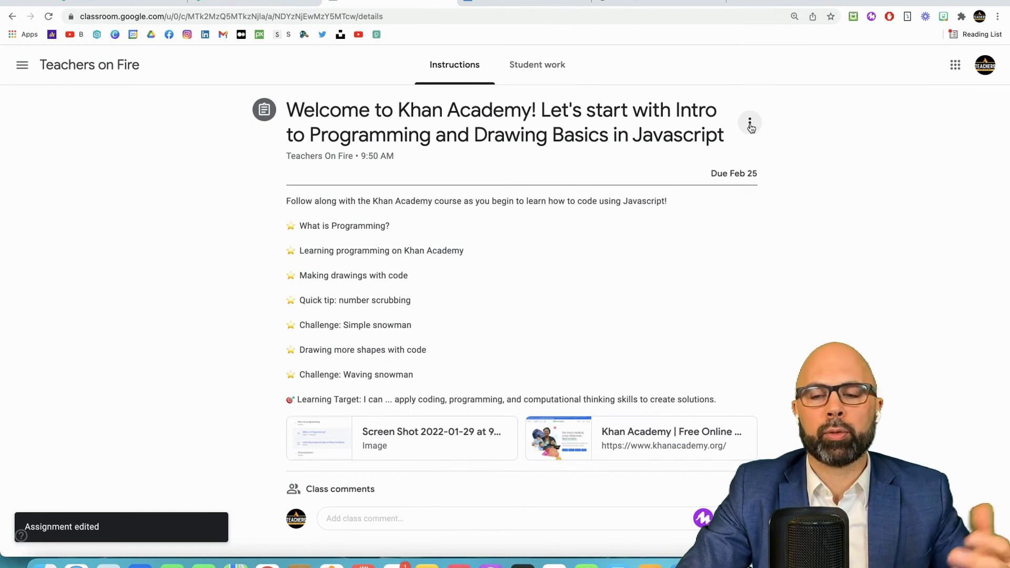
# Edit the posted assignment and create a rubric with Use scoring turned off.
pyautogui.click(750, 124)
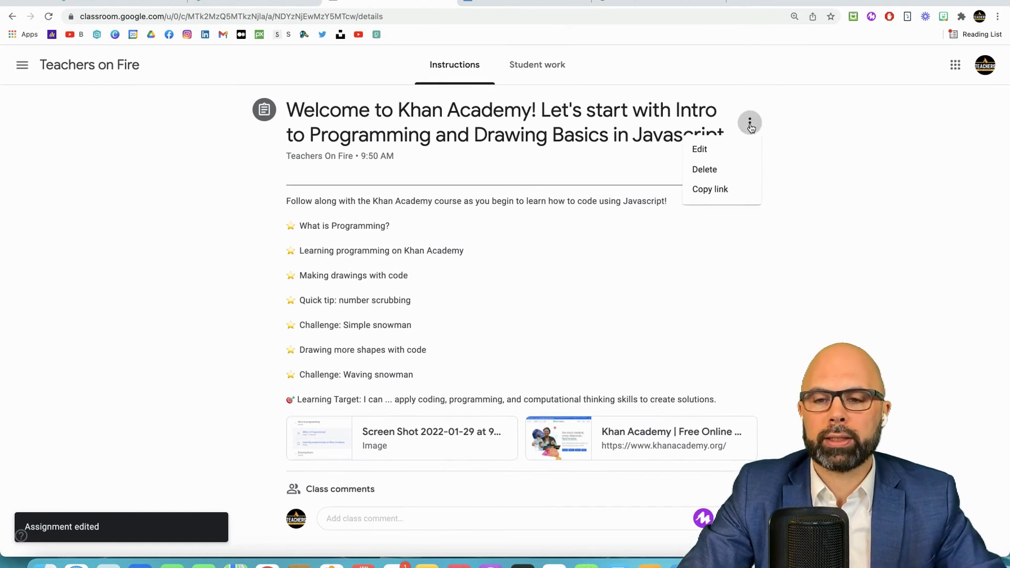
pyautogui.click(716, 149)
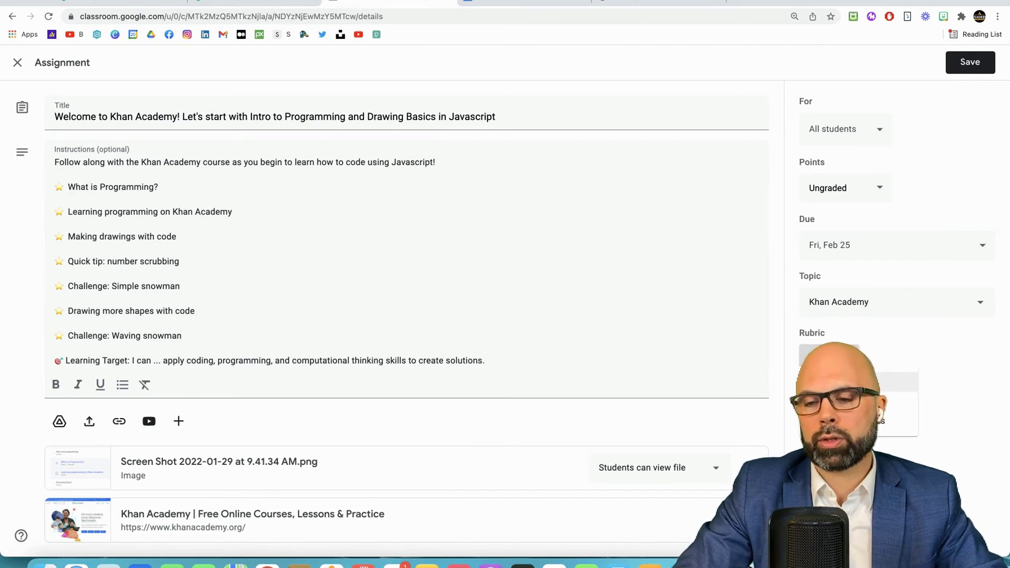
pyautogui.click(857, 381)
pyautogui.click(95, 158)
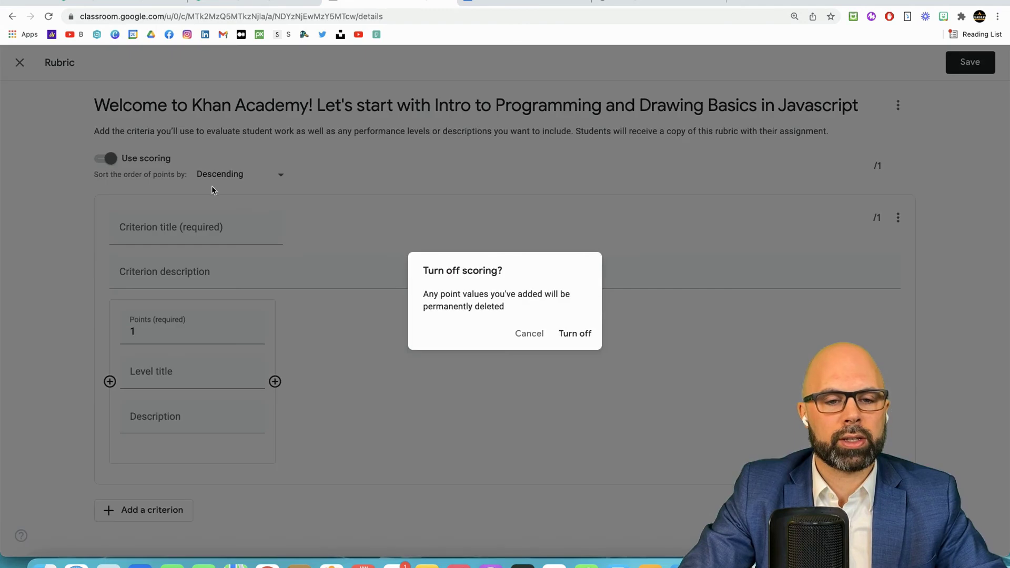
pyautogui.click(575, 333)
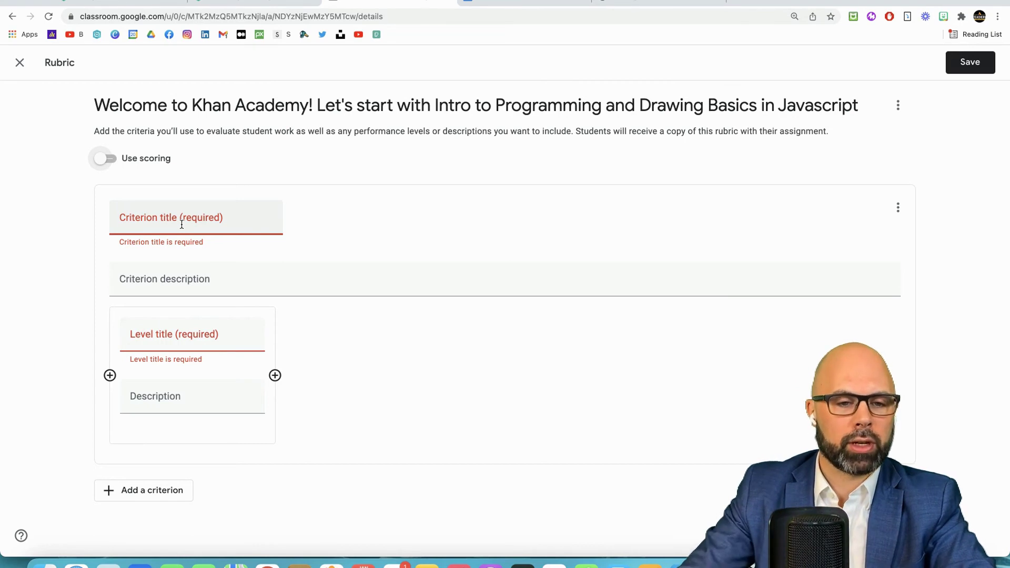
# Add criterion 'Coding and Programming' with a Proficient level describing full completion plus the learning target.
pyautogui.click(181, 224)
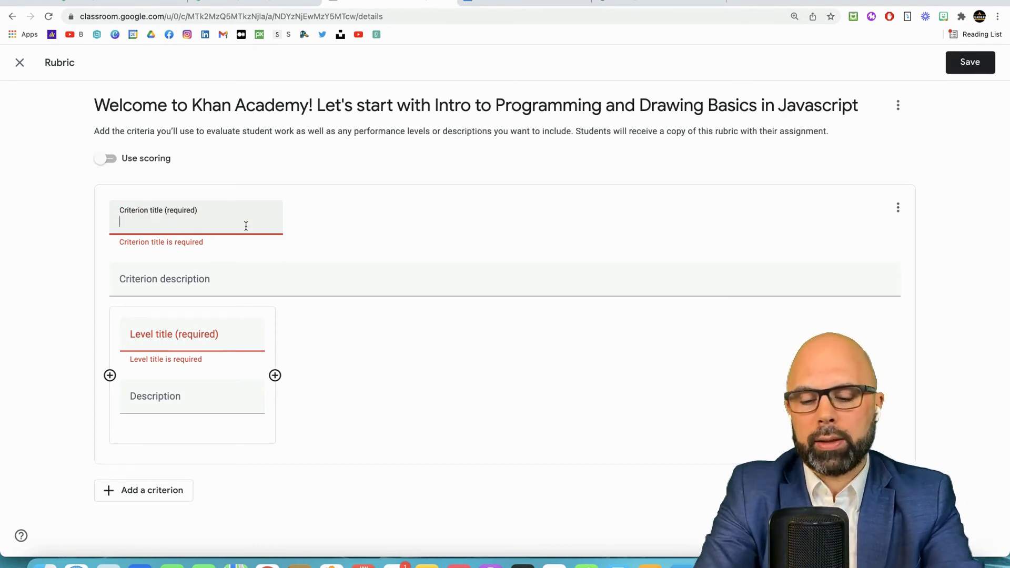
pyautogui.write('Coding and P')
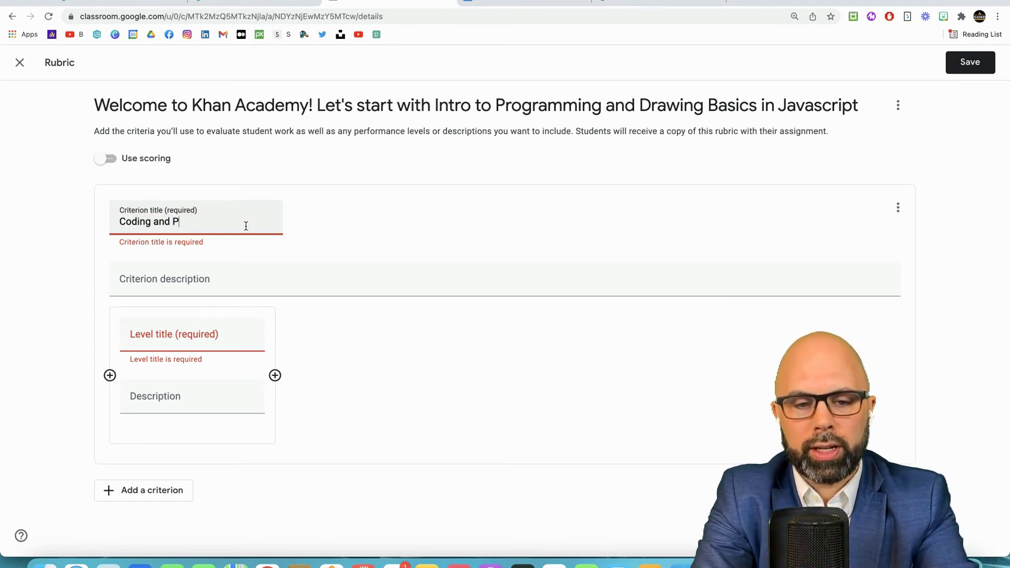
pyautogui.write('rogramming')
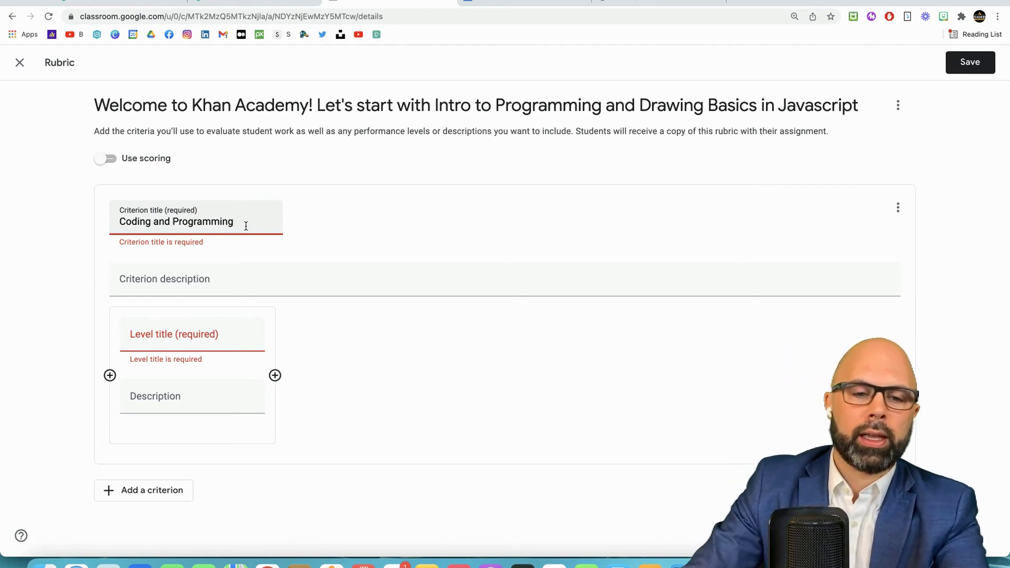
pyautogui.click(210, 334)
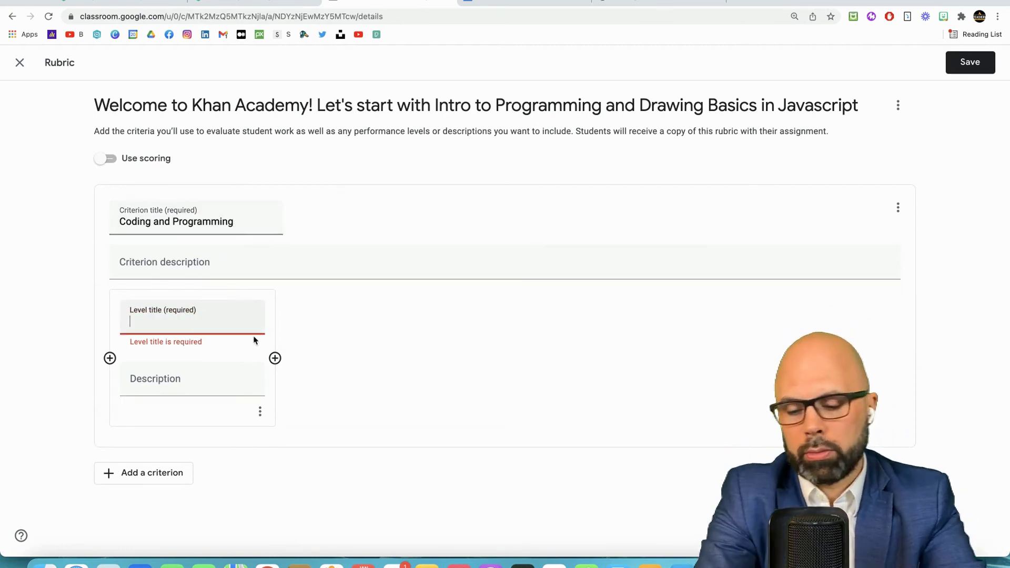
pyautogui.write('Prof')
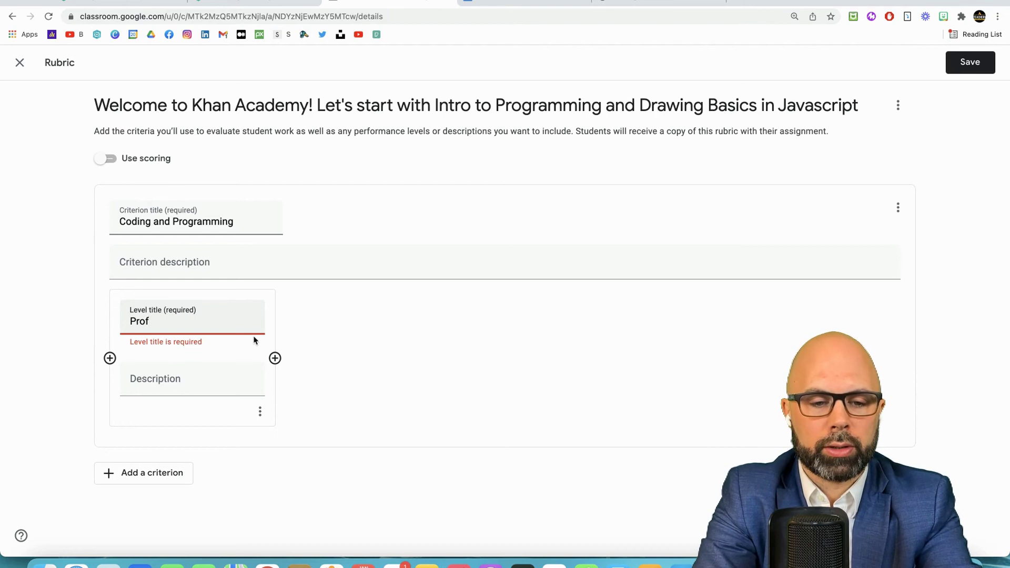
pyautogui.write('icient')
pyautogui.press('Tab')
pyautogui.write('You comp')
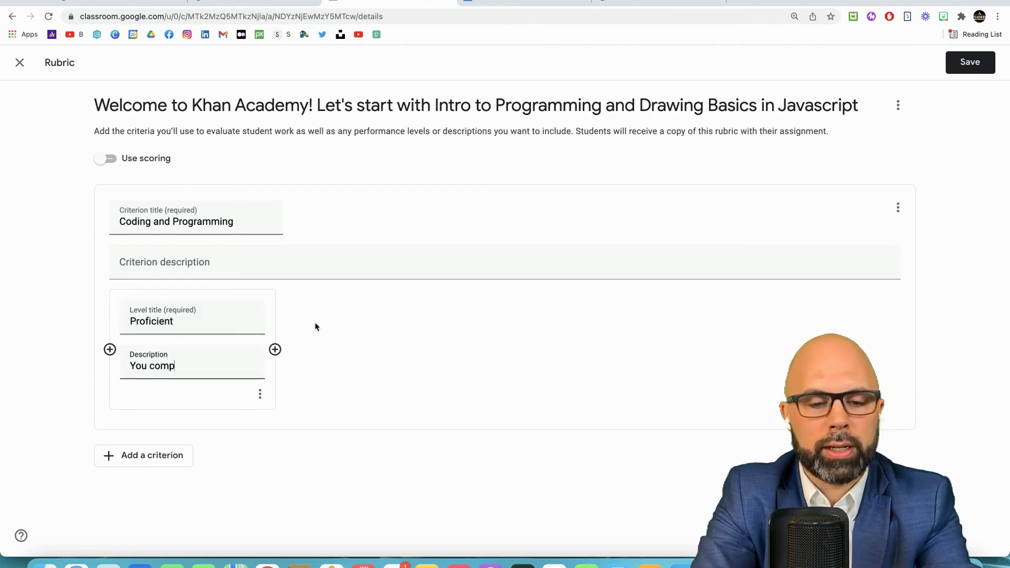
pyautogui.write('leted all of the assigned learning activities successfully, demonstrating full proficiency')
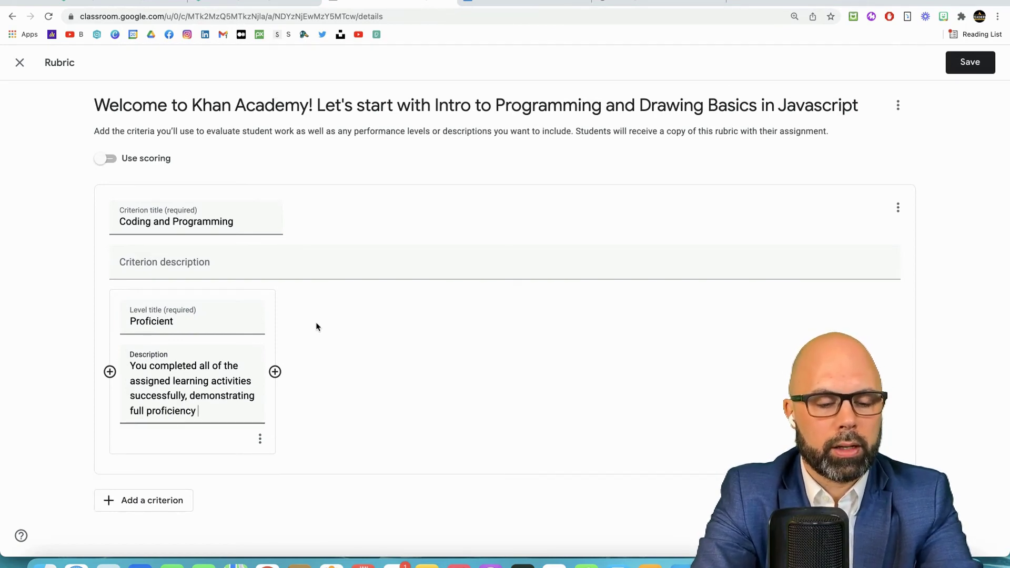
pyautogui.write(' on our learning target.')
pyautogui.press('Return')
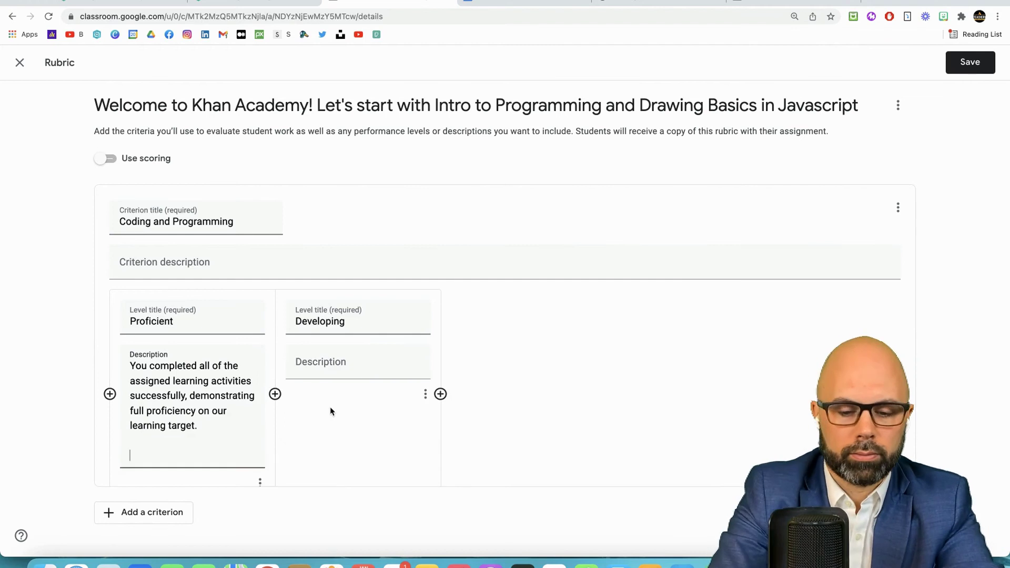
pyautogui.write('🎯 Learning Target: I can ... apply coding, programming, and computational thinking skills to create solutions.')
# Copy the Proficient description into Developing, changing 'all' to 'some'.
pyautogui.press('super+a')
pyautogui.press('Tab')
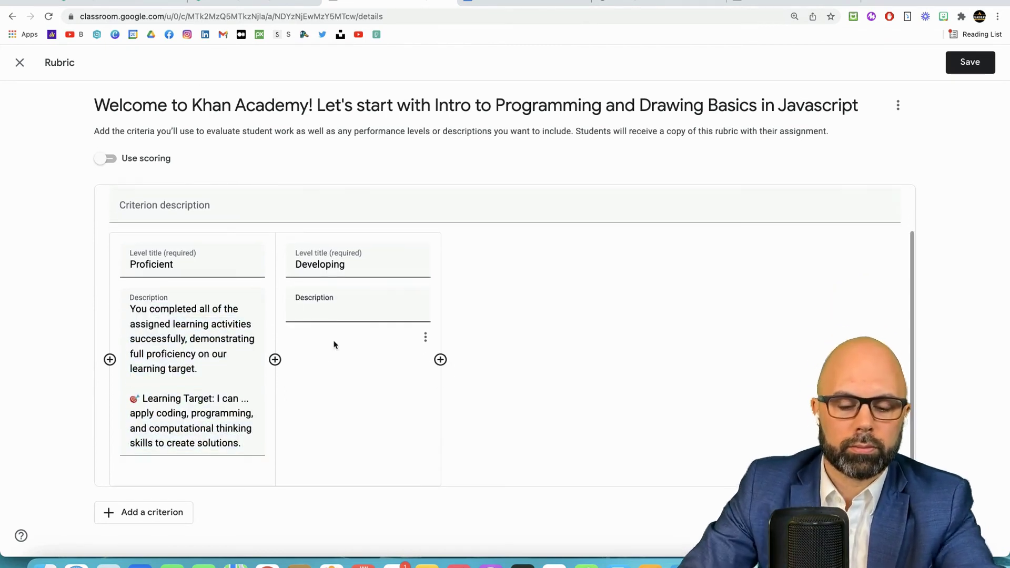
pyautogui.write('You completed all of the assigned learning activities successfully, demonstrating full proficiency on our learning target.  🎯 Learning Target: I can ... apply coding, programming, and computational thinking skills to create solutions.')
pyautogui.hotkey('alt', 'shift', 'Left')
pyautogui.write('some')
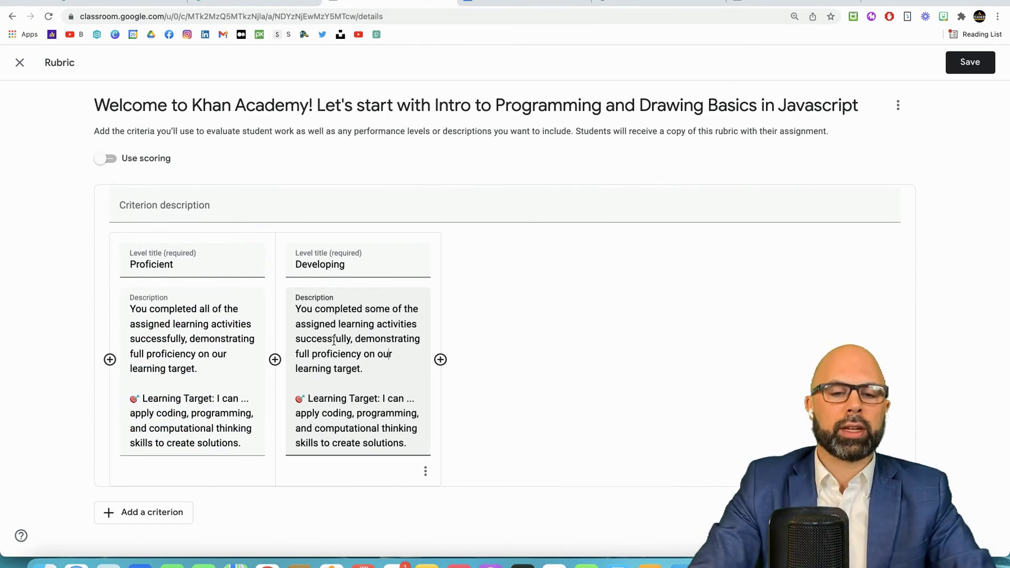
# Add an 'Emerging' level and paste the Developing description into it.
pyautogui.click(440, 359)
pyautogui.write('Emerging')
pyautogui.press('Tab')
pyautogui.scroll(2, 503, 357)
pyautogui.scroll(-3, 503, 357)
pyautogui.click(363, 363)
pyautogui.press('super+a')
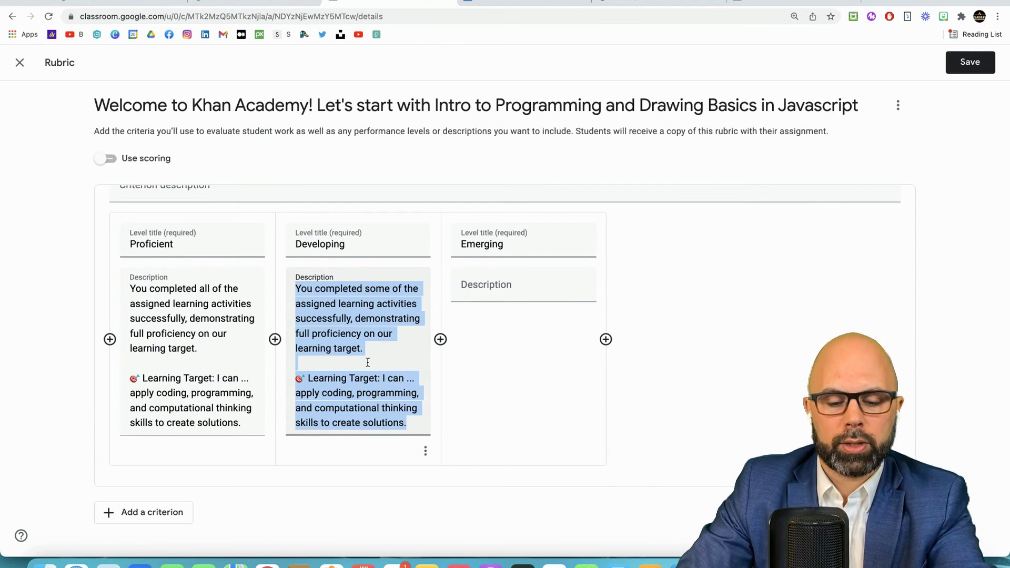
pyautogui.click(523, 294)
pyautogui.write('You completed some of the assigned learning activities successfully, demonstrating full proficiency on our learning target.  🎯 Learning Target: I can ... apply coding, programming, and computational thinking skills to create solutions.')
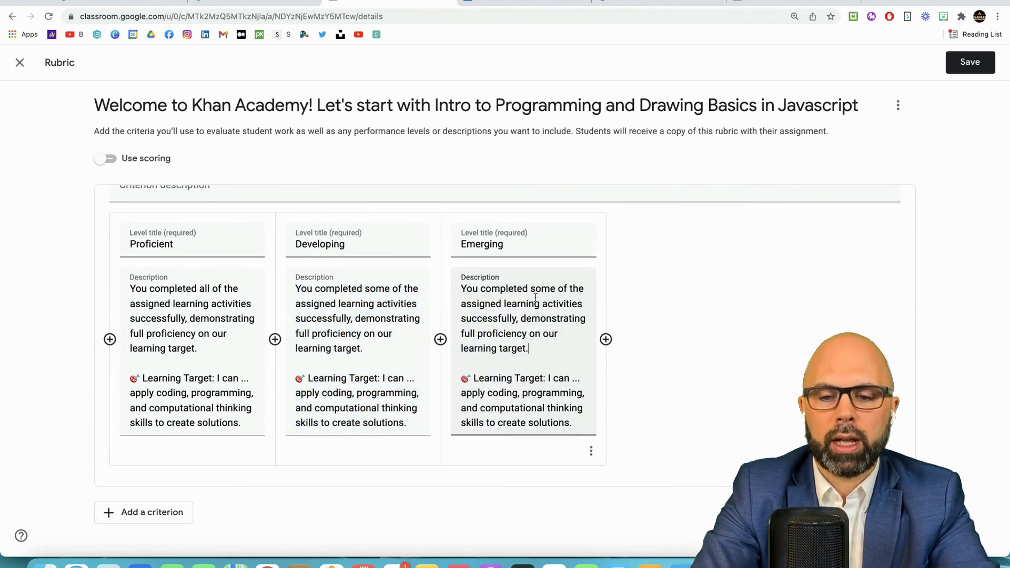
# Reword Emerging to 'haven't completed many… yet' and add 'Is there anything that I can do to support your learning?'.
pyautogui.hotkey('shift', 'alt', 'Right')
pyautogui.hotkey('shift', 'alt', 'Right')
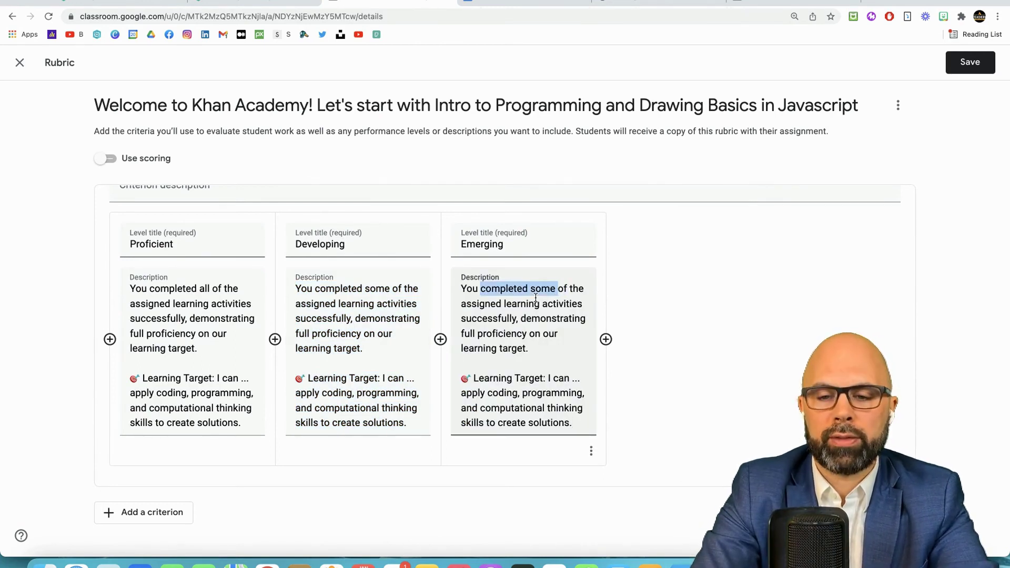
pyautogui.write("haven't completed many")
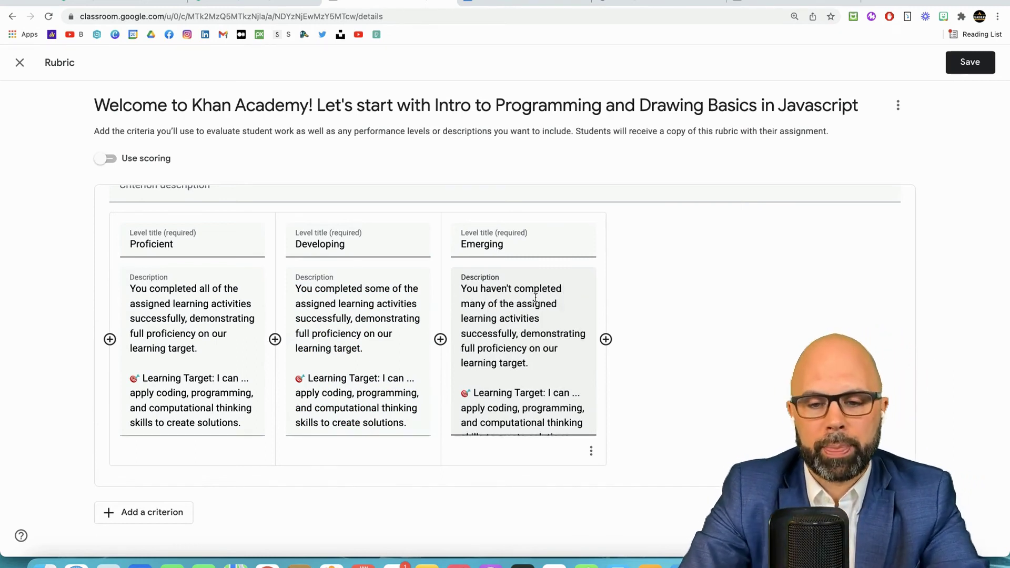
pyautogui.hotkey('shift', 'alt', 'Right')
pyautogui.hotkey('shift', 'alt', 'Right')
pyautogui.hotkey('shift', 'alt', 'Right')
pyautogui.hotkey('shift', 'alt', 'Right')
pyautogui.hotkey('shift', 'alt', 'Right')
pyautogui.hotkey('shift', 'alt', 'Right')
pyautogui.hotkey('shift', 'alt', 'Right')
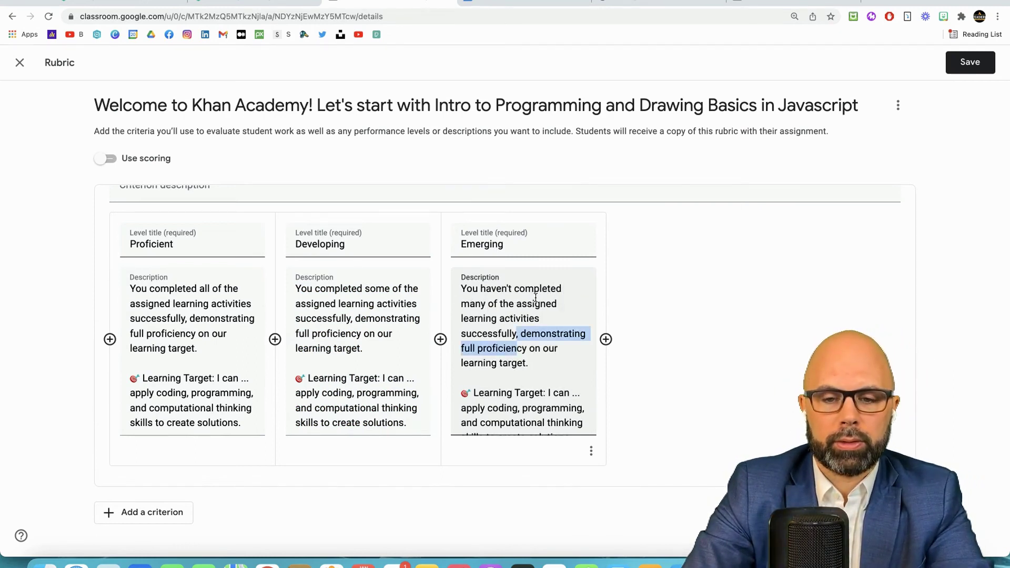
pyautogui.write('yet')
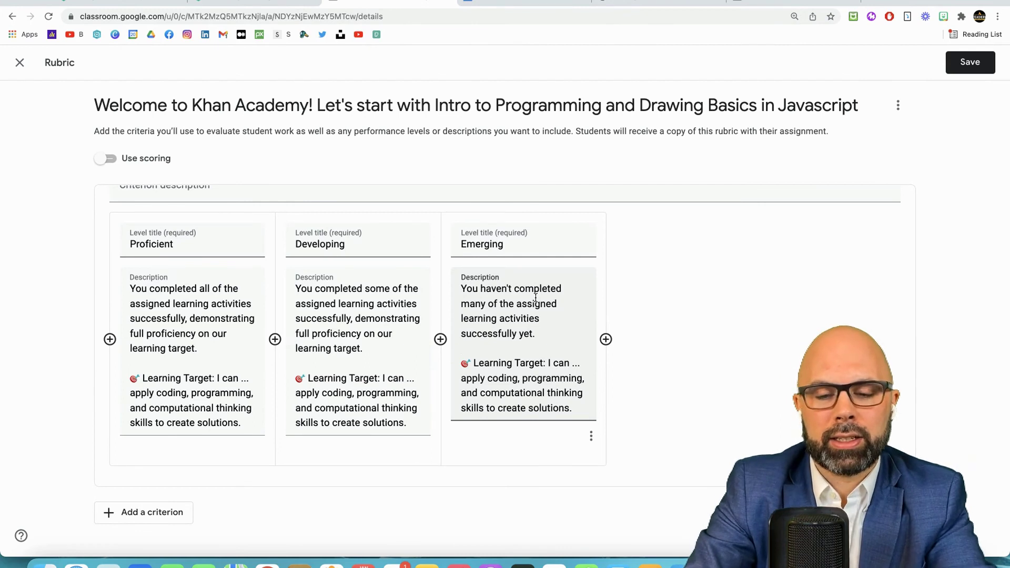
pyautogui.press('Return')
pyautogui.press('Return')
pyautogui.write('Is the')
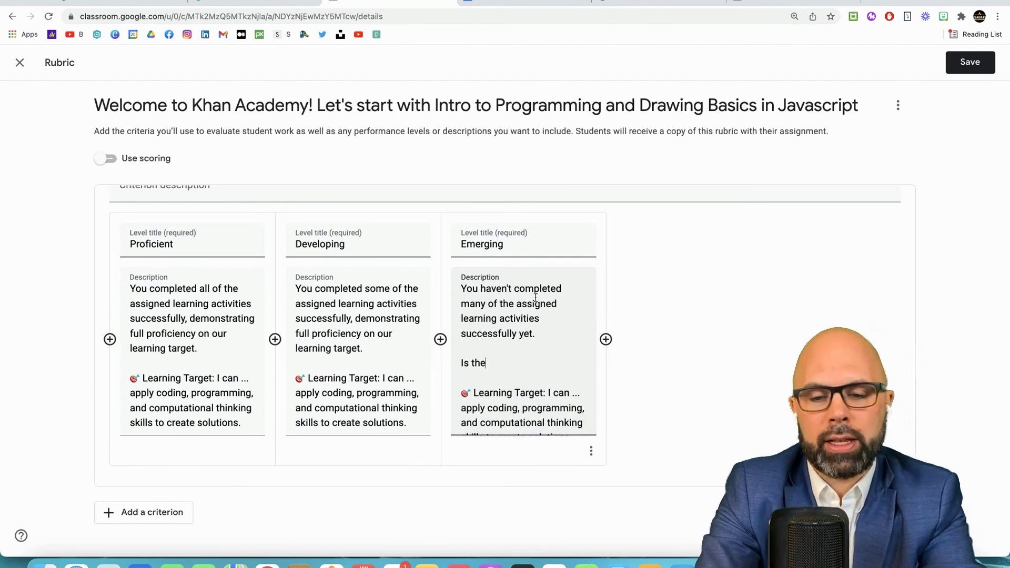
pyautogui.write('re anything ')
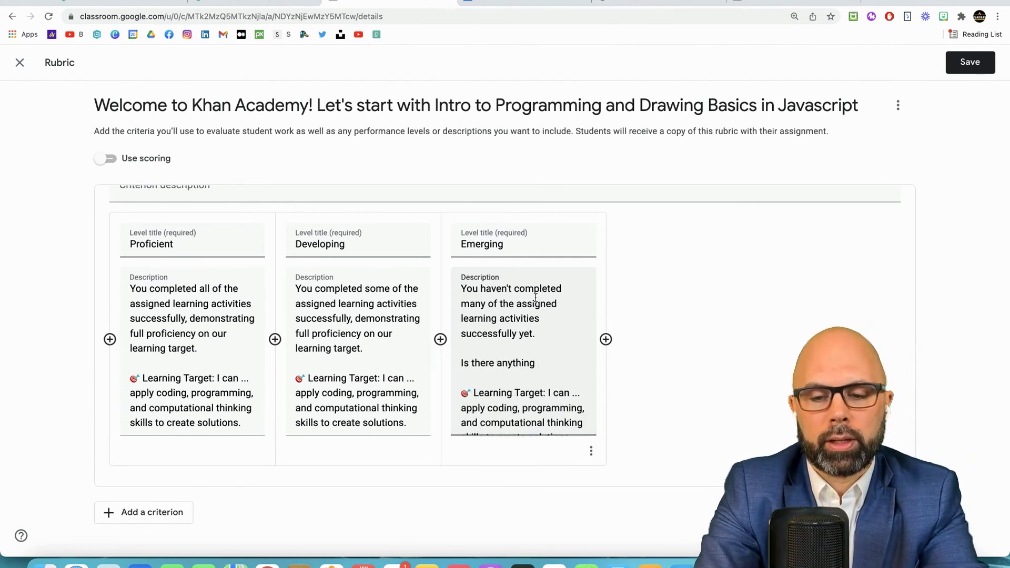
pyautogui.write('that I can do ')
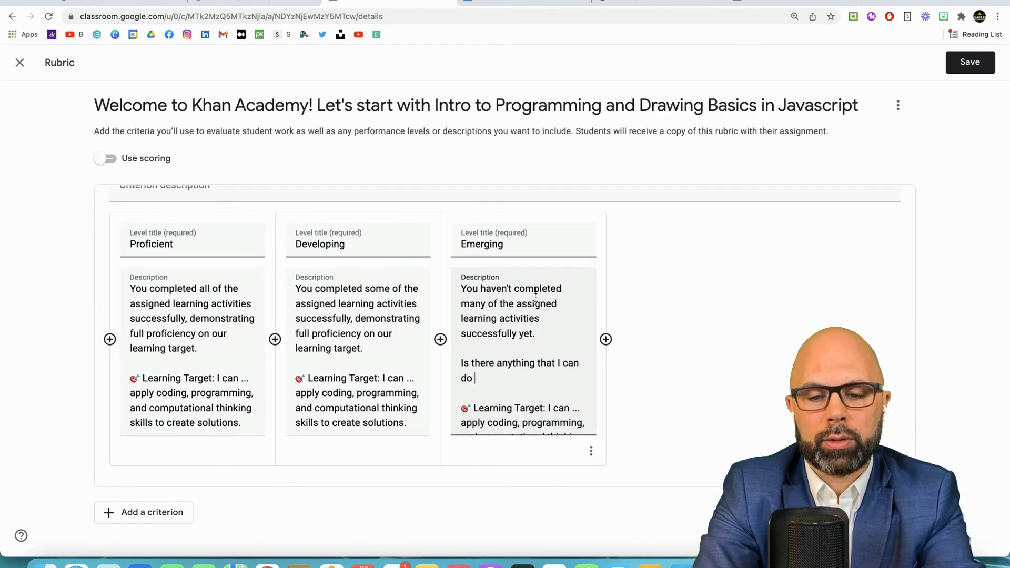
pyautogui.write('to support your learning?')
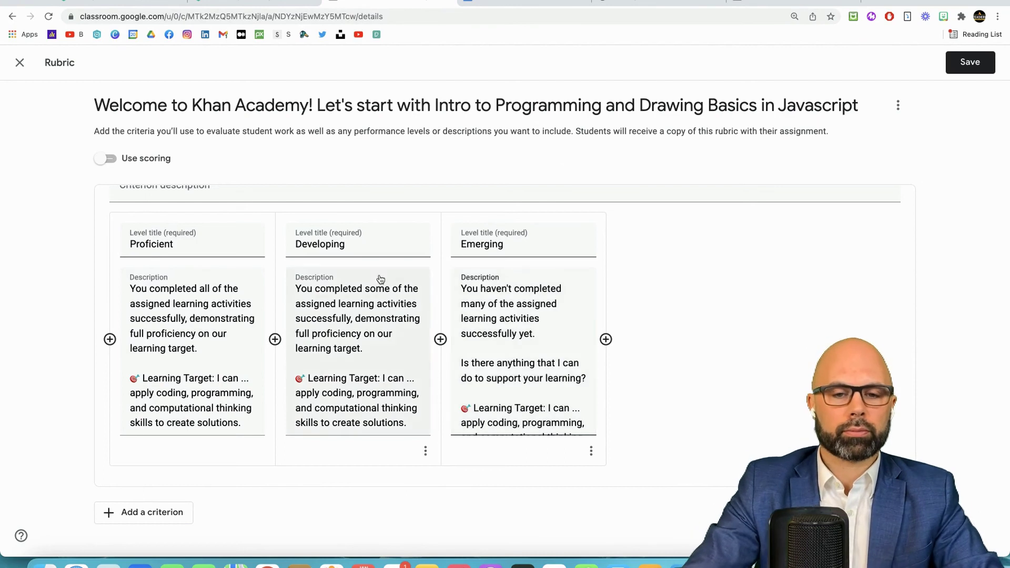
pyautogui.scroll(3, 295, 292)
# Review the three rubric levels and save the rubric.
pyautogui.scroll(-3, 295, 294)
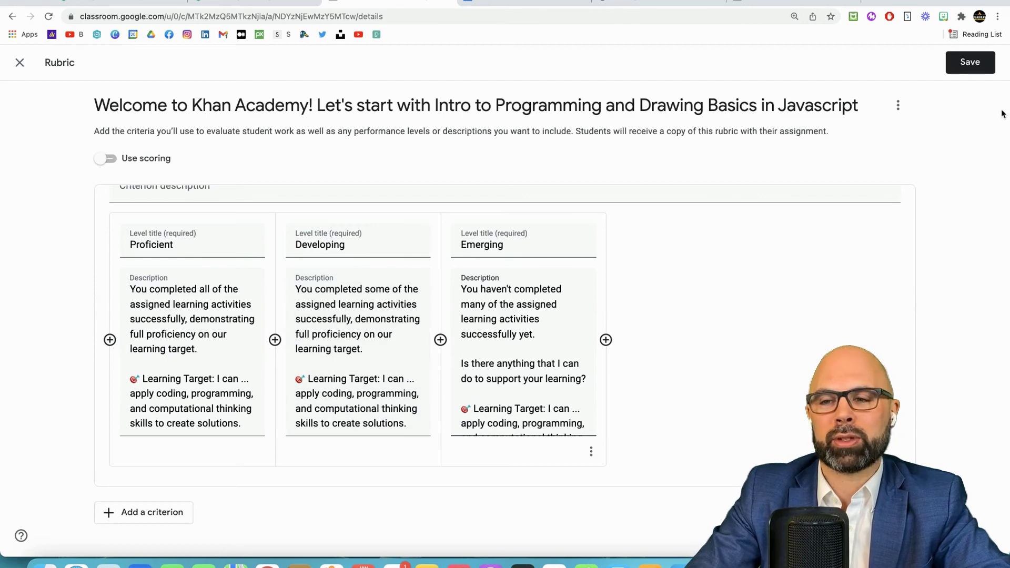
pyautogui.click(979, 64)
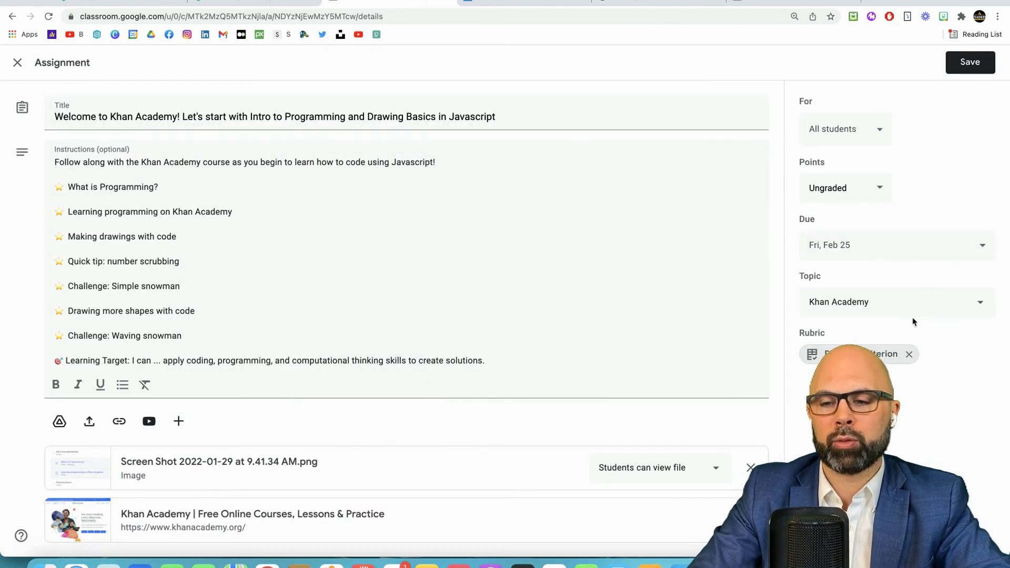
# Save the assignment, prefix its title with '1 - ', save again, and go to Classwork.
pyautogui.click(972, 62)
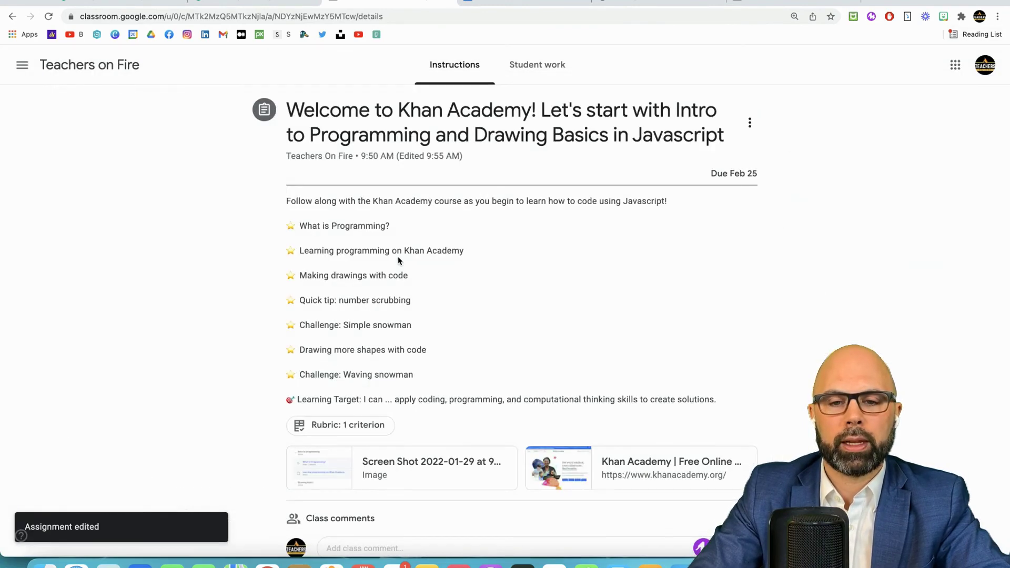
pyautogui.click(749, 124)
pyautogui.click(715, 149)
pyautogui.write('1 -')
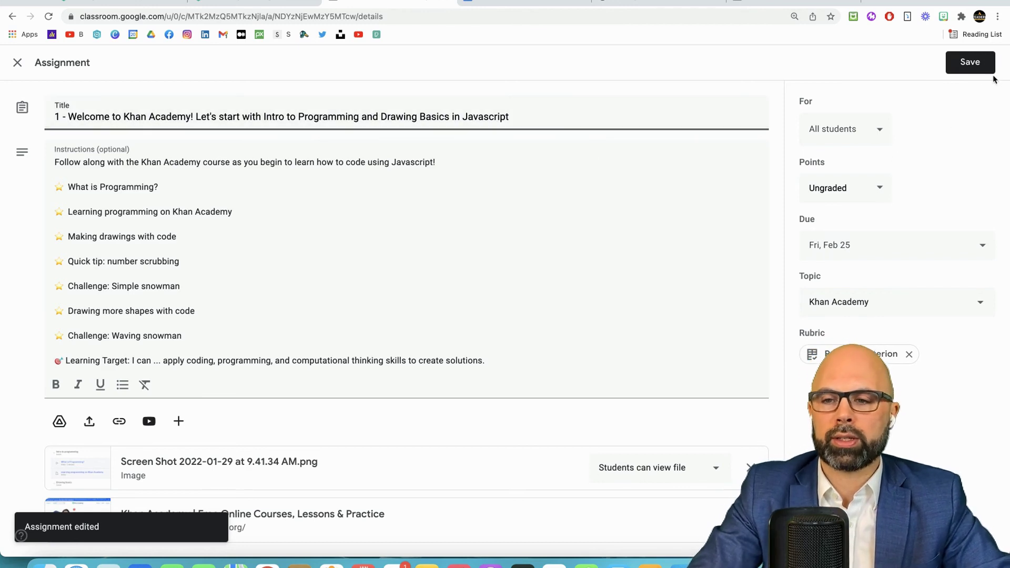
pyautogui.click(974, 68)
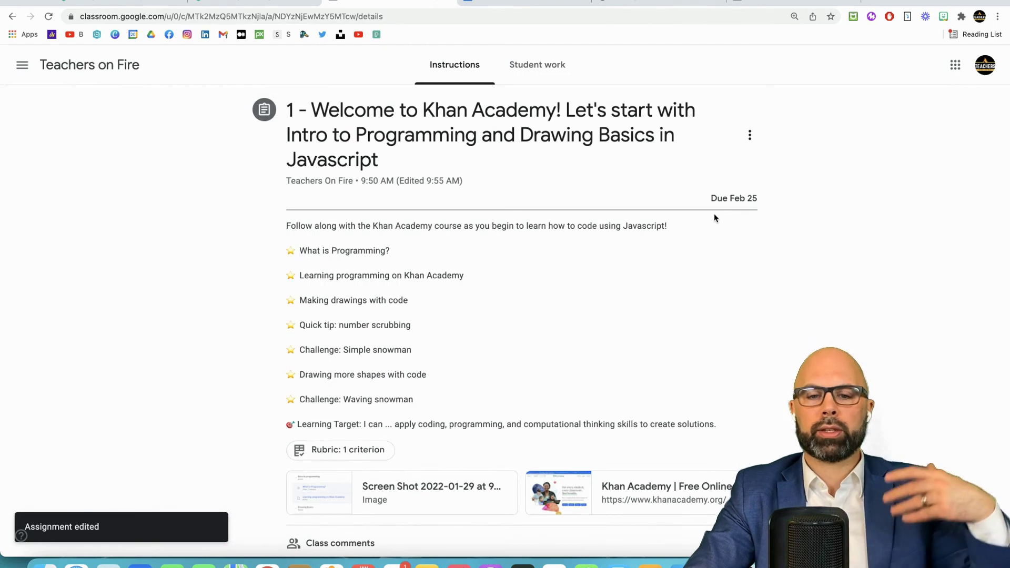
pyautogui.click(87, 69)
pyautogui.click(446, 55)
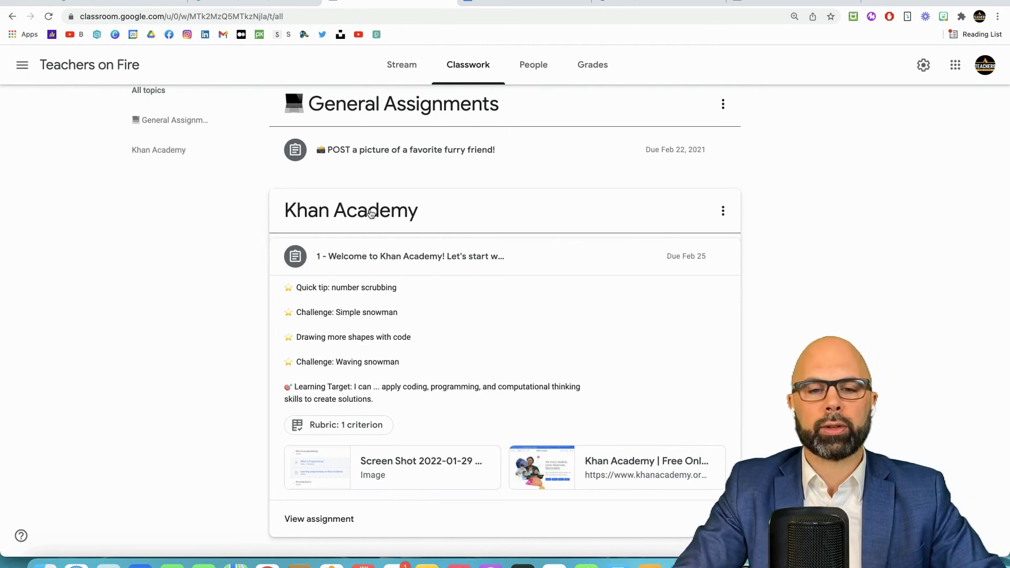
# Drag the Khan Academy topic above General Assignments, then return to the Khan Academy scores.
pyautogui.moveTo(451, 211); pyautogui.dragTo(437, 103)
pyautogui.moveTo(437, 273); pyautogui.dragTo(415, 181)
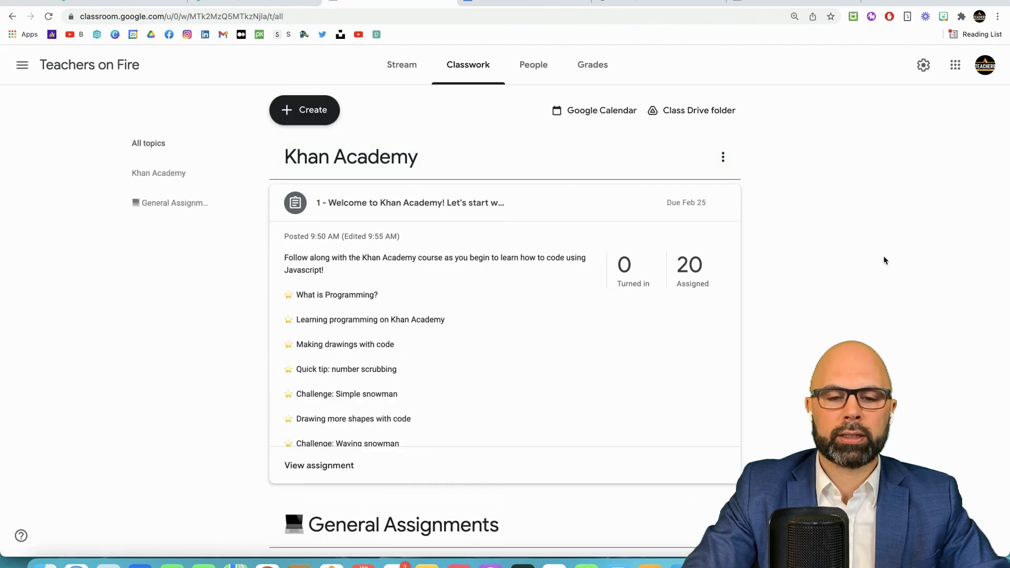
pyautogui.scroll(-2, 763, 261)
pyautogui.scroll(-5, 502, 259)
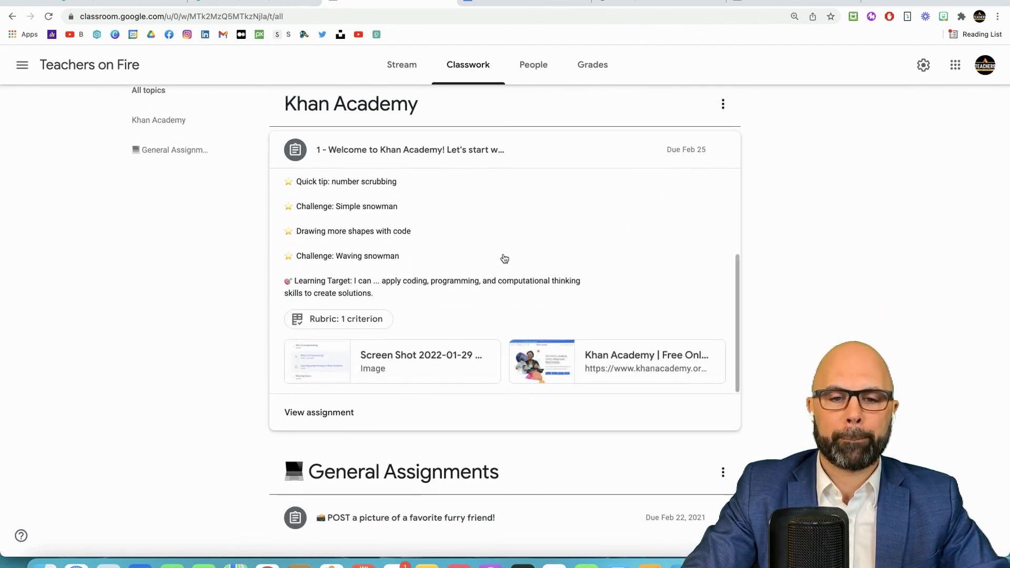
pyautogui.scroll(5, 503, 259)
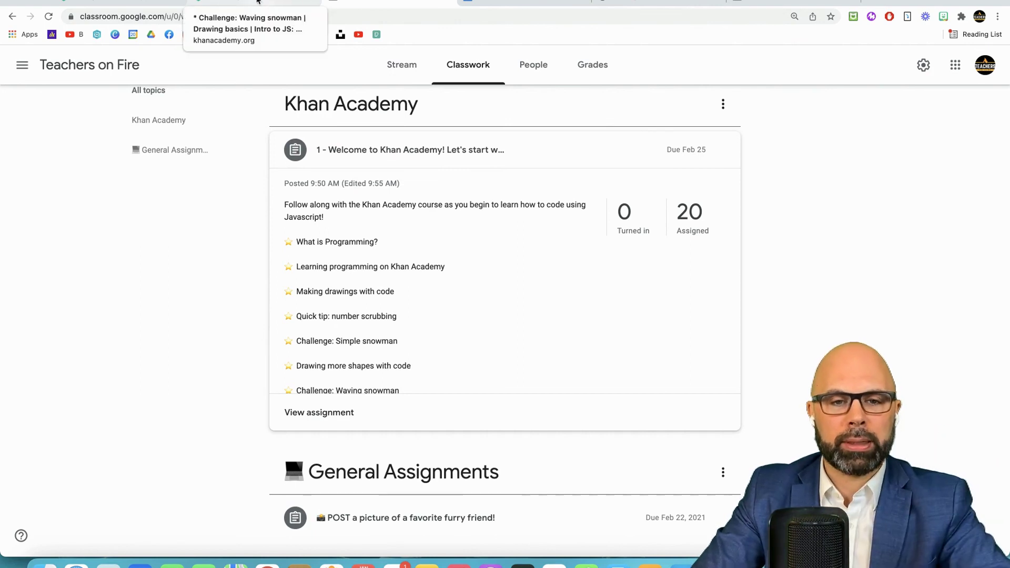
pyautogui.click(115, 4)
pyautogui.click(848, 275)
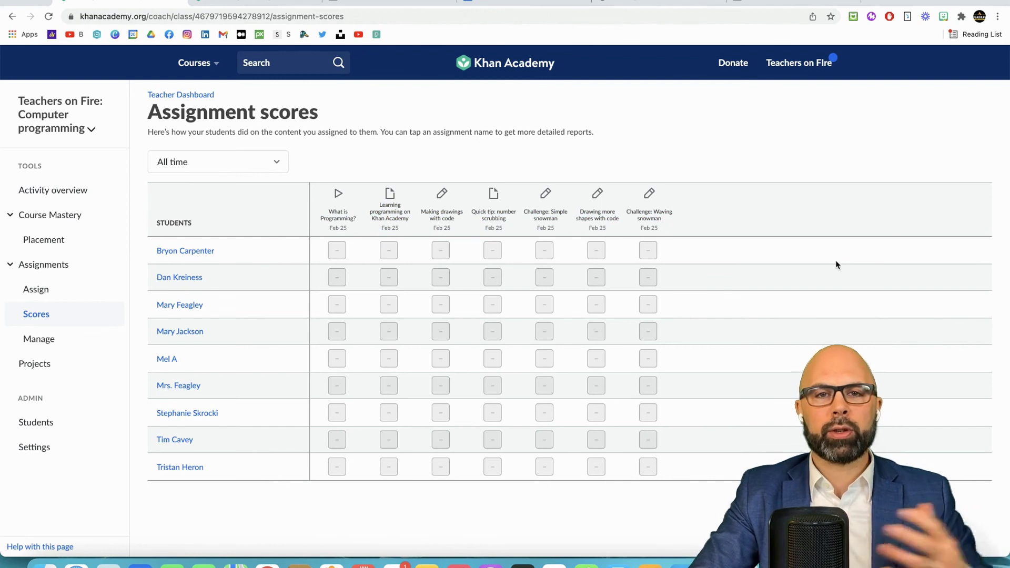
pyautogui.click(803, 65)
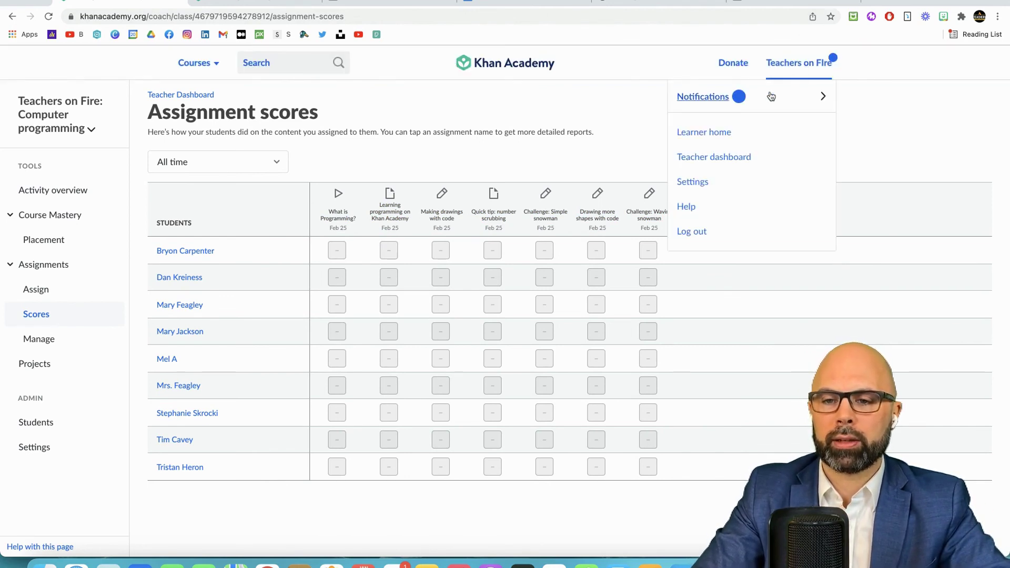
pyautogui.click(724, 158)
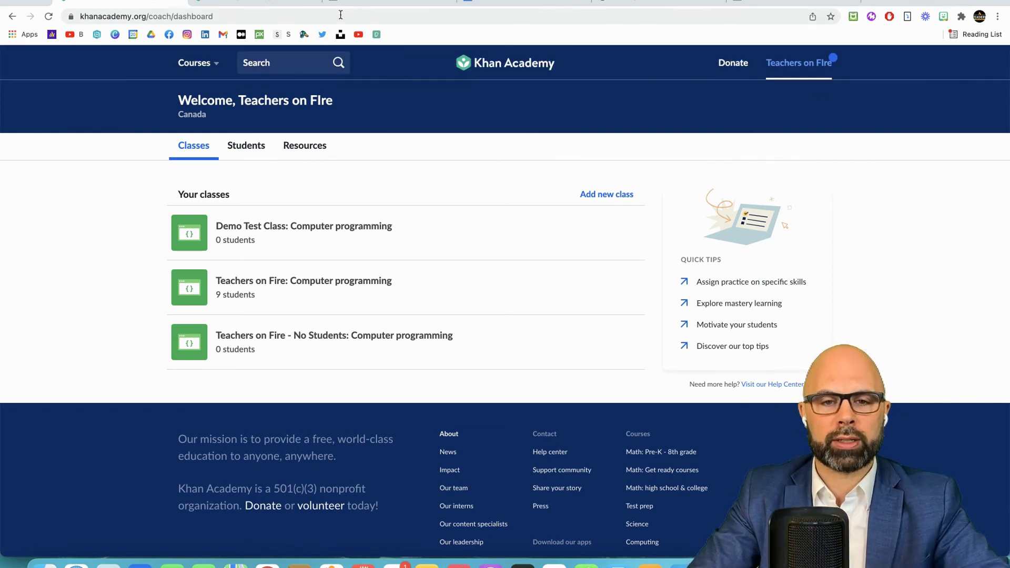
pyautogui.click(370, 3)
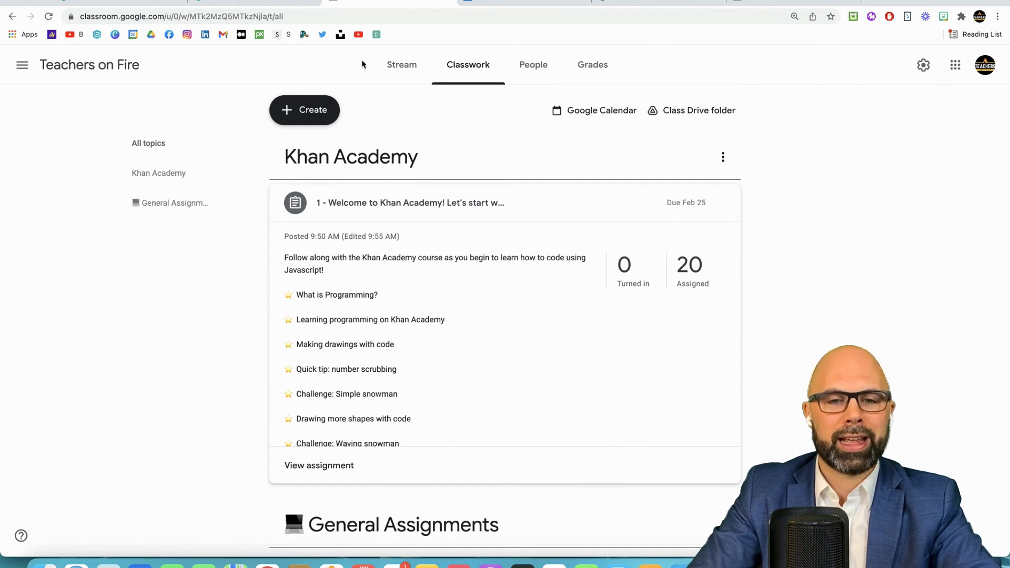
# Scroll the class Stream down to the posted Khan Academy assignment.
pyautogui.click(401, 64)
pyautogui.scroll(-5, 841, 242)
pyautogui.scroll(-2, 856, 245)
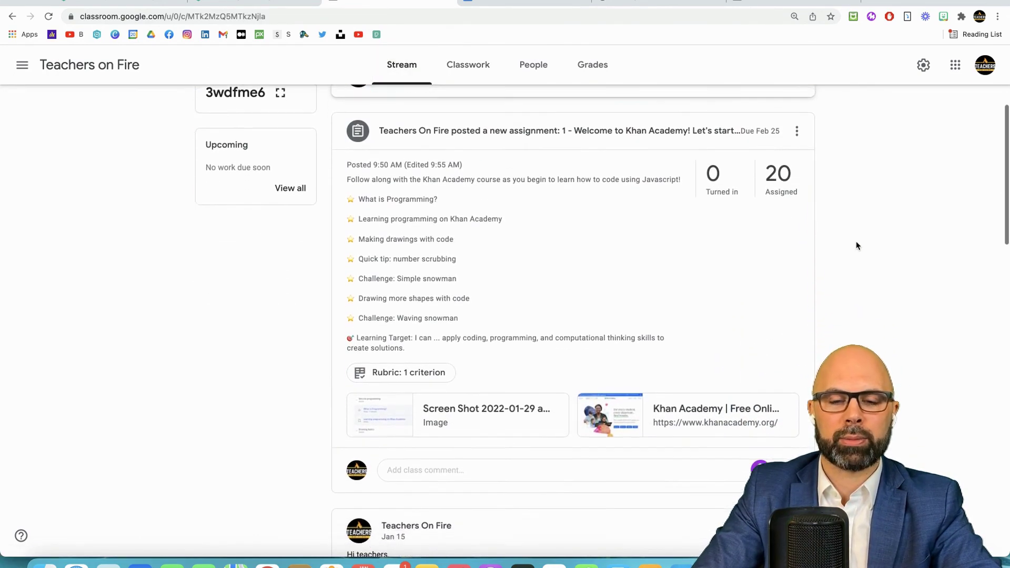